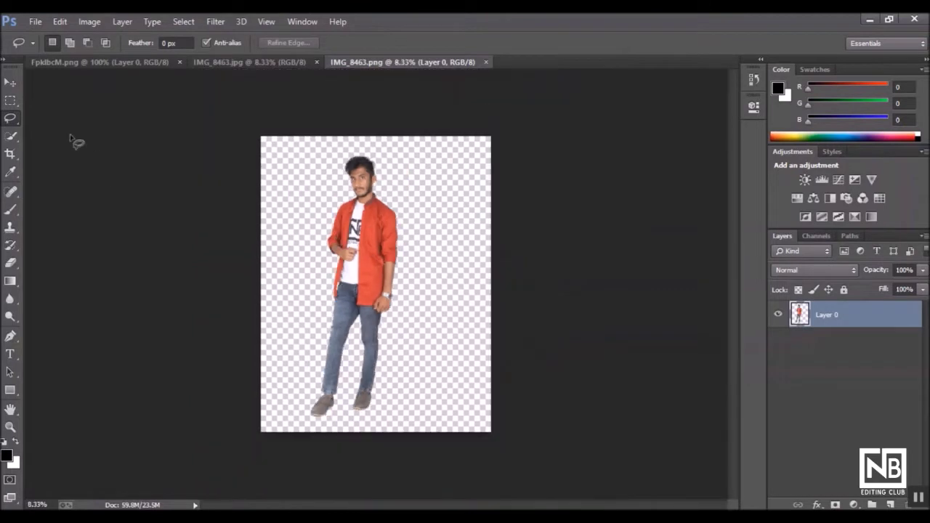
# Move the cut-out man into IMG_8463.jpg, close the PNG, nudge him lower, and unlock the background.
pyautogui.click(10, 82)
pyautogui.moveTo(353, 218)
pyautogui.mouseDown()
pyautogui.moveTo(257, 49)
pyautogui.moveTo(392, 251)
pyautogui.moveTo(367, 248)
pyautogui.mouseUp()
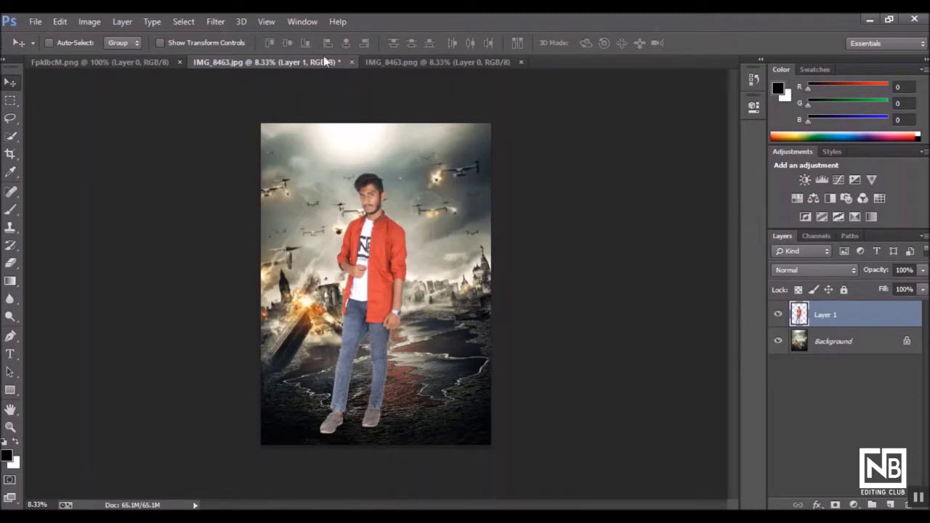
pyautogui.click(519, 63)
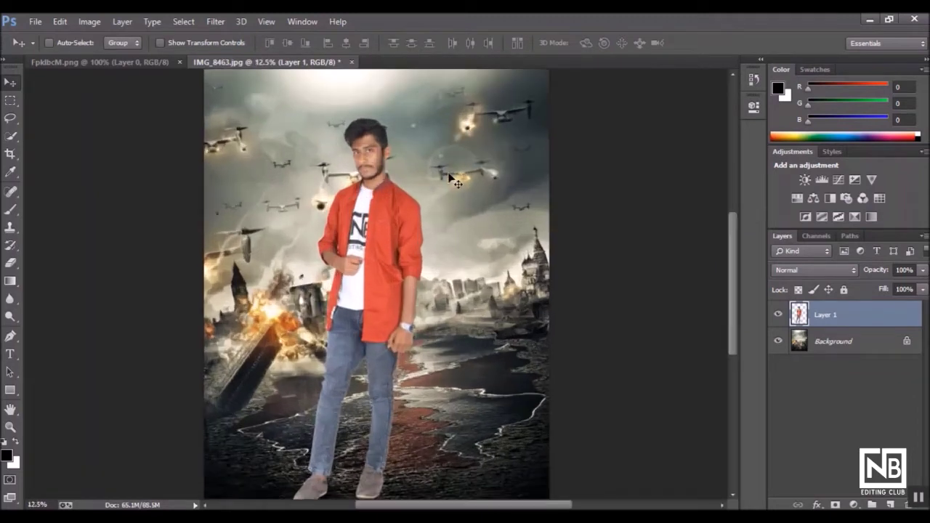
pyautogui.moveTo(381, 292); pyautogui.dragTo(379, 296)
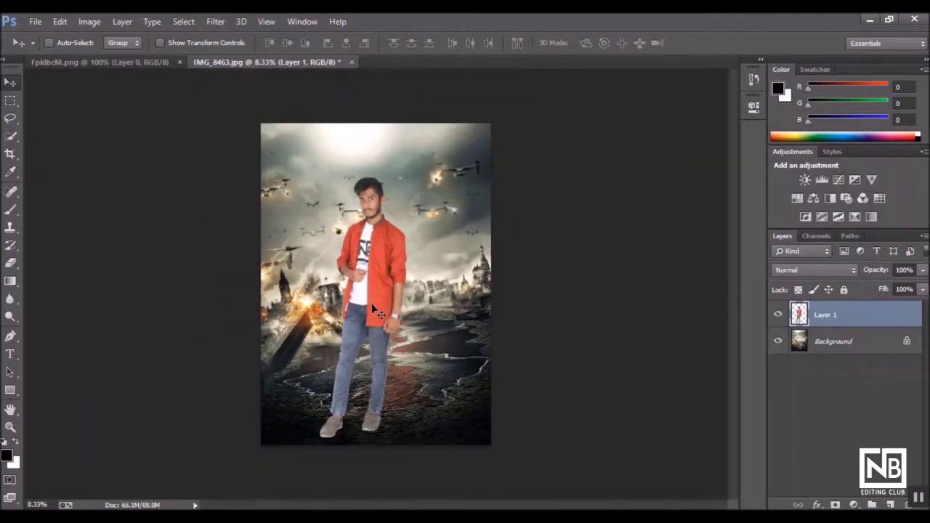
pyautogui.doubleClick(833, 341)
# Accept the Layer 0 name and select the city background layer.
pyautogui.press('Return')
pyautogui.click(810, 316)
pyautogui.click(826, 347)
# Grade the background in Camera Raw: Temperature -9, Tint +13, Exposure -0.55, Blacks -28, Vibrance +23.
pyautogui.click(215, 21)
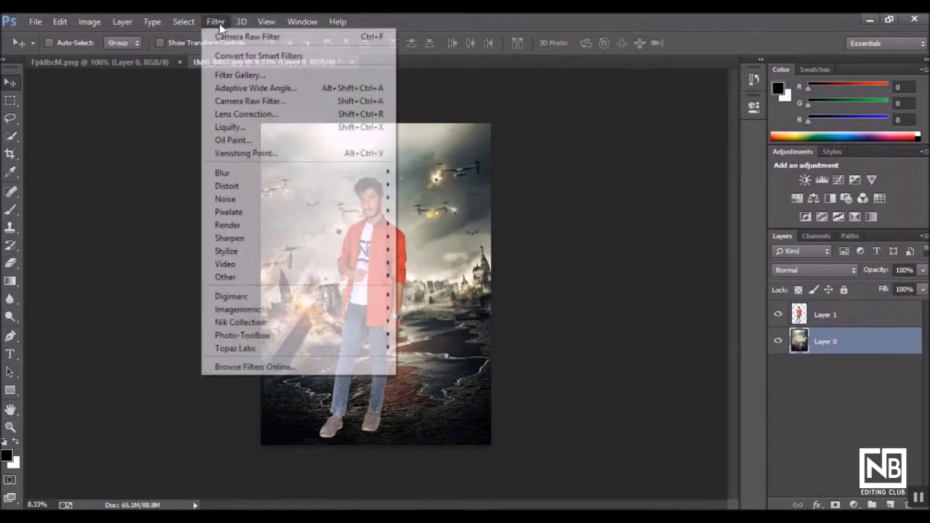
pyautogui.click(331, 102)
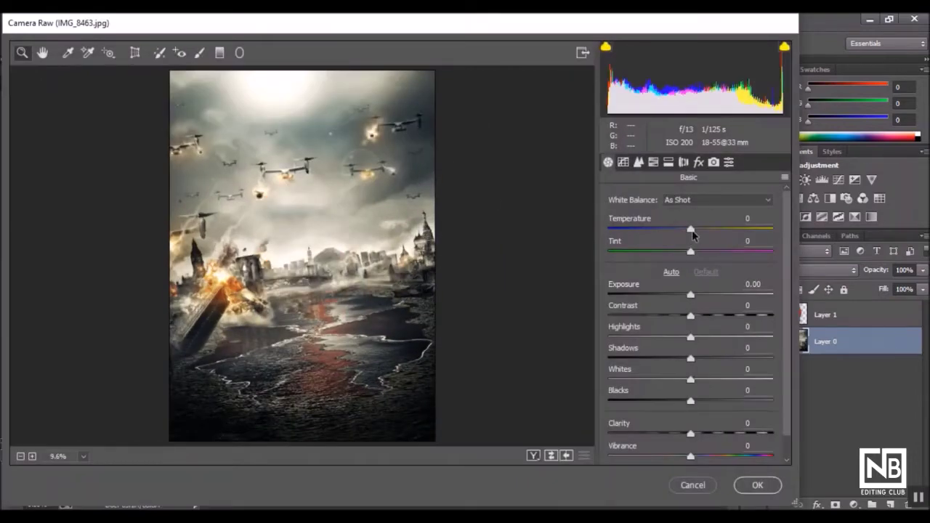
pyautogui.moveTo(691, 229); pyautogui.dragTo(684, 229)
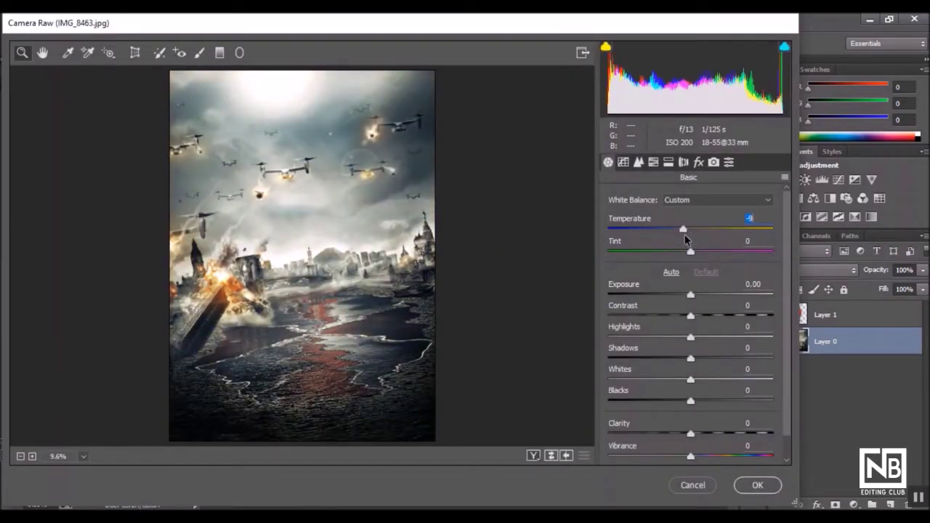
pyautogui.moveTo(690, 252); pyautogui.dragTo(701, 253)
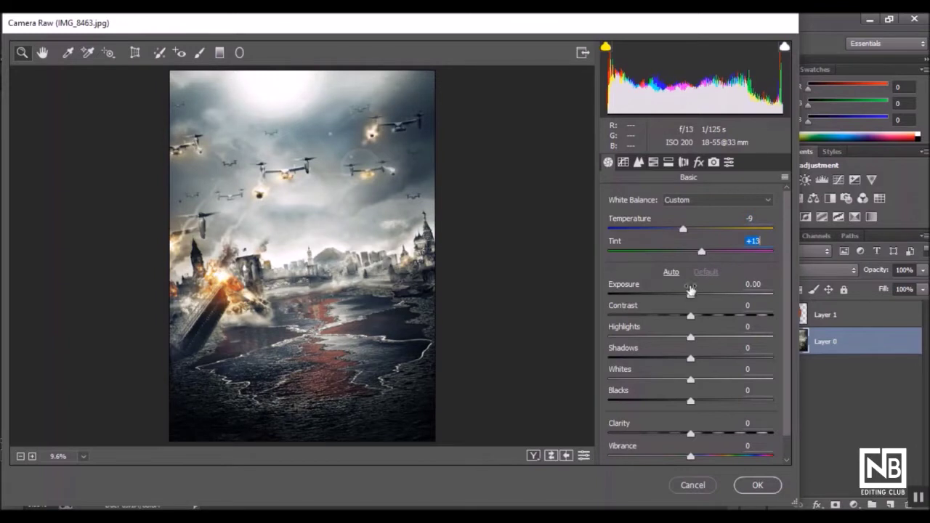
pyautogui.moveTo(692, 297)
pyautogui.mouseDown()
pyautogui.moveTo(683, 298)
pyautogui.moveTo(702, 316)
pyautogui.moveTo(657, 338)
pyautogui.moveTo(679, 365)
pyautogui.moveTo(697, 349)
pyautogui.moveTo(709, 358)
pyautogui.moveTo(683, 358)
pyautogui.moveTo(696, 358)
pyautogui.mouseUp()
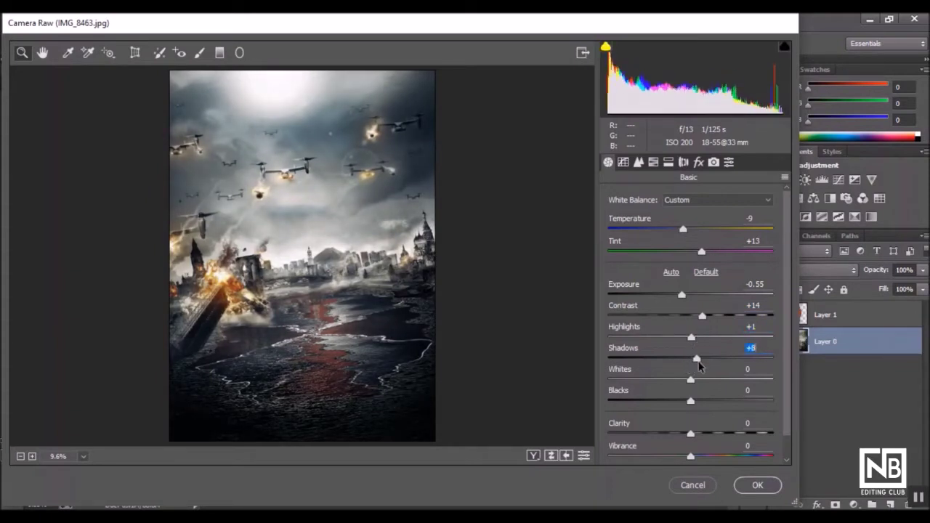
pyautogui.click(690, 379)
pyautogui.moveTo(690, 400)
pyautogui.mouseDown()
pyautogui.moveTo(670, 411)
pyautogui.moveTo(694, 435)
pyautogui.mouseUp()
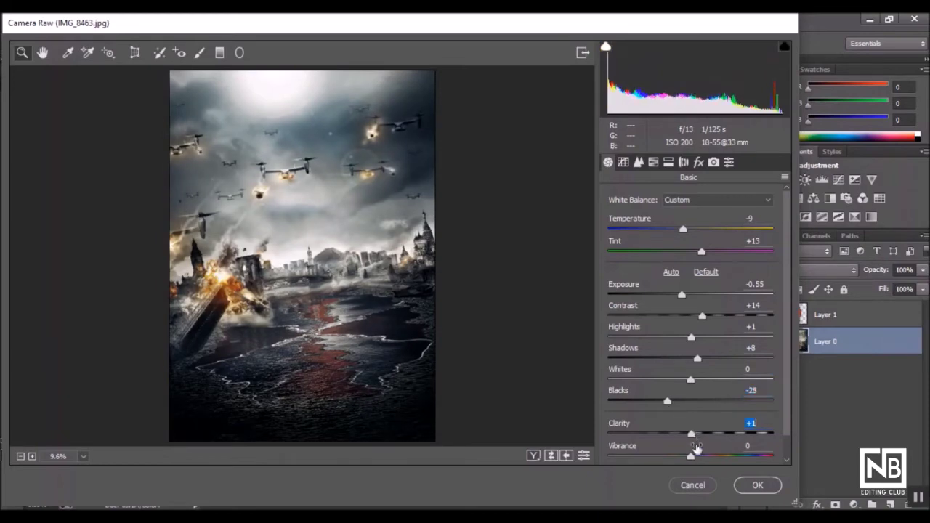
pyautogui.click(757, 484)
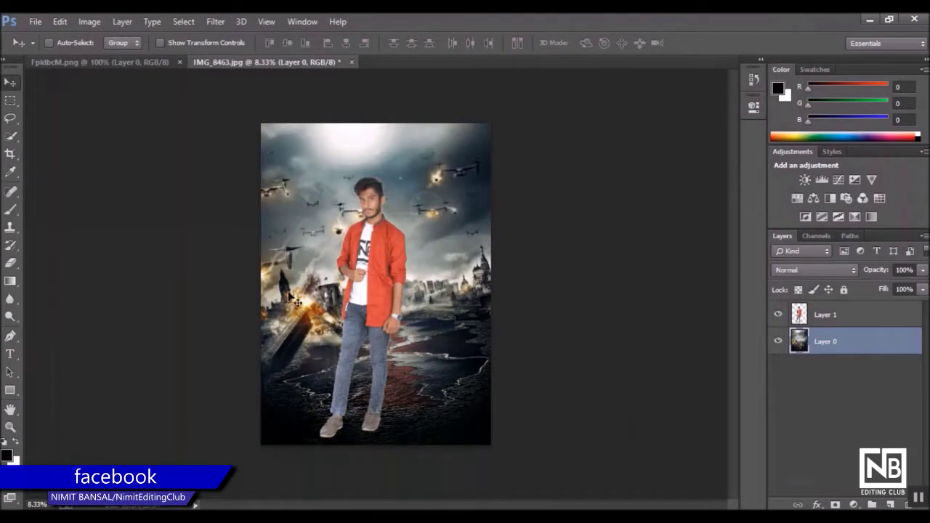
# Select Layer 1 and nudge the man slightly into position.
pyautogui.click(828, 321)
pyautogui.moveTo(369, 251); pyautogui.dragTo(372, 253)
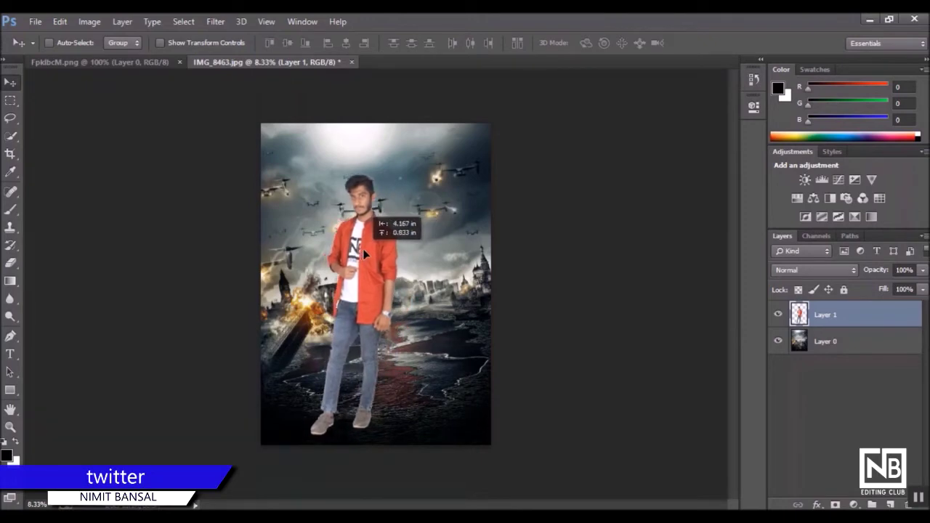
pyautogui.moveTo(370, 249); pyautogui.dragTo(371, 249)
# In Camera Raw, give the man Contrast +10, Highlights +13, Shadows -13, Whites +10, Blacks +38.
pyautogui.click(238, 21)
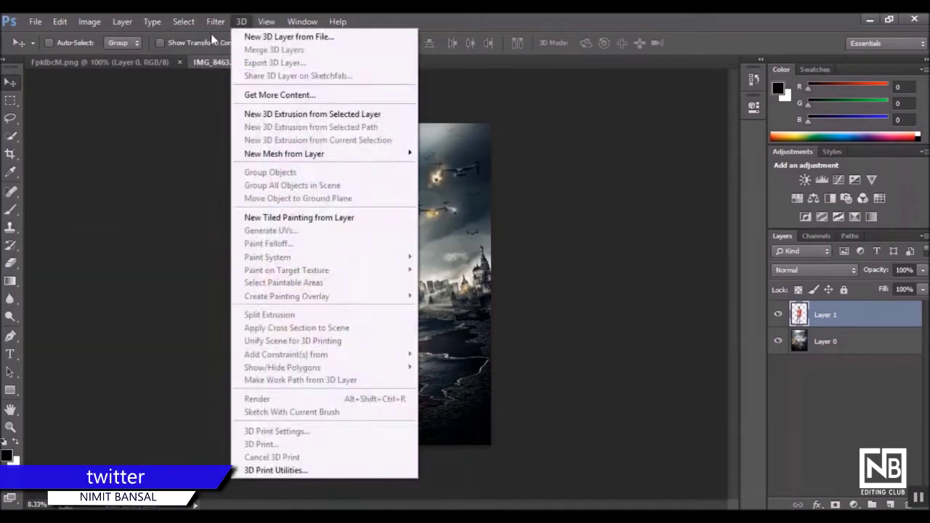
pyautogui.click(288, 102)
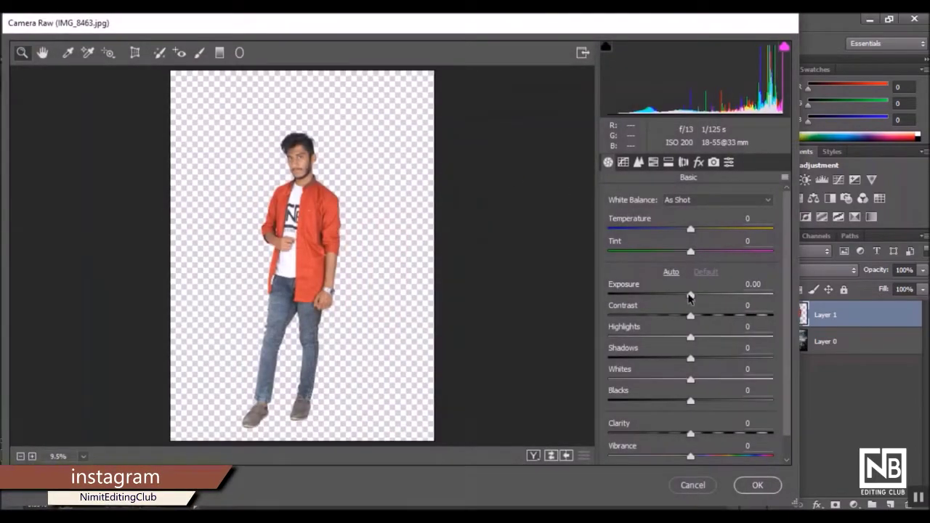
pyautogui.moveTo(690, 297)
pyautogui.mouseDown()
pyautogui.moveTo(702, 337)
pyautogui.moveTo(679, 358)
pyautogui.moveTo(715, 379)
pyautogui.moveTo(699, 379)
pyautogui.moveTo(721, 400)
pyautogui.mouseUp()
pyautogui.click(691, 434)
# Set the man's HSL luminance to Oranges +8, Reds -28, Aquas +13, Blues -44, and apply.
pyautogui.moveTo(692, 434); pyautogui.dragTo(695, 434)
pyautogui.click(668, 163)
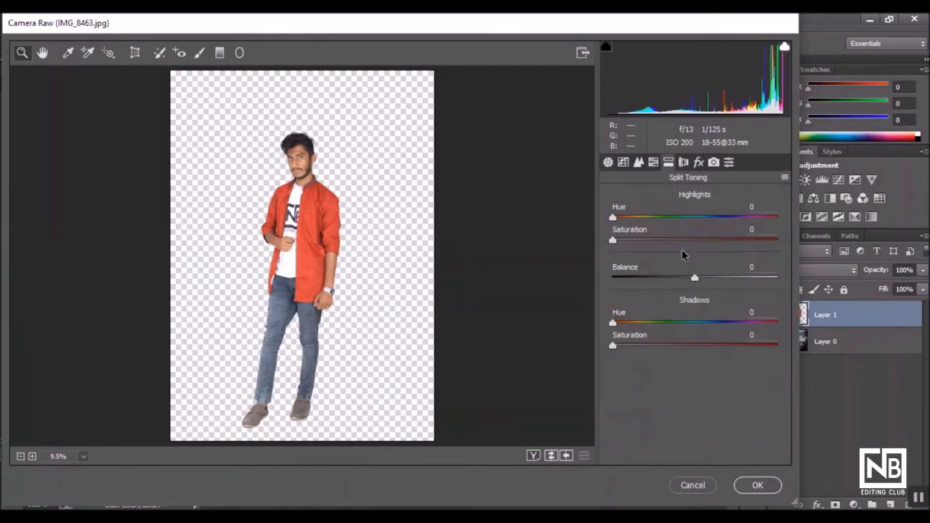
pyautogui.click(652, 163)
pyautogui.click(698, 214)
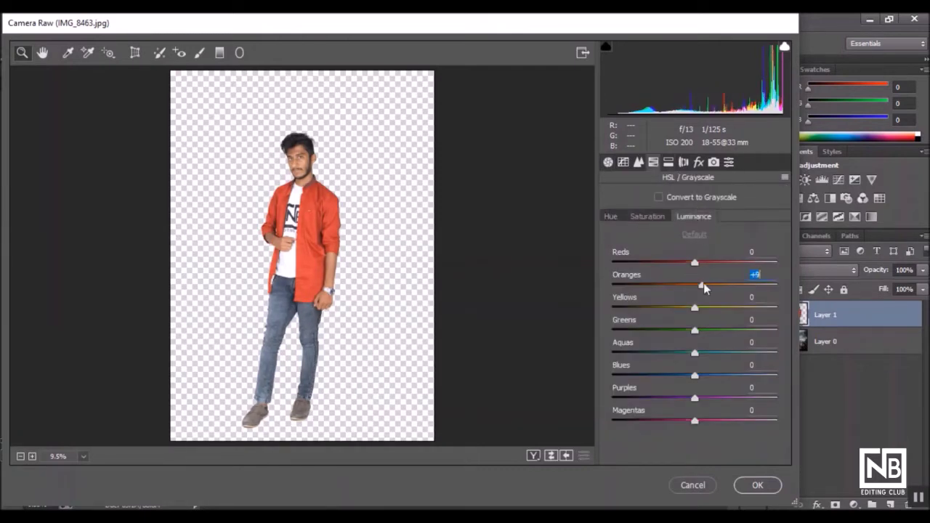
pyautogui.moveTo(694, 286); pyautogui.dragTo(697, 286)
pyautogui.press('Up')
pyautogui.press('Up')
pyautogui.press('Up')
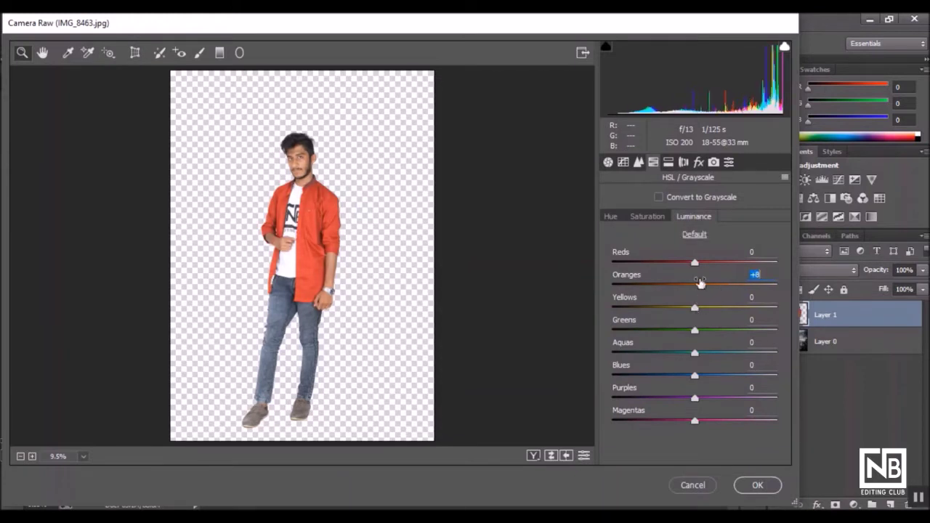
pyautogui.moveTo(696, 263); pyautogui.dragTo(673, 275)
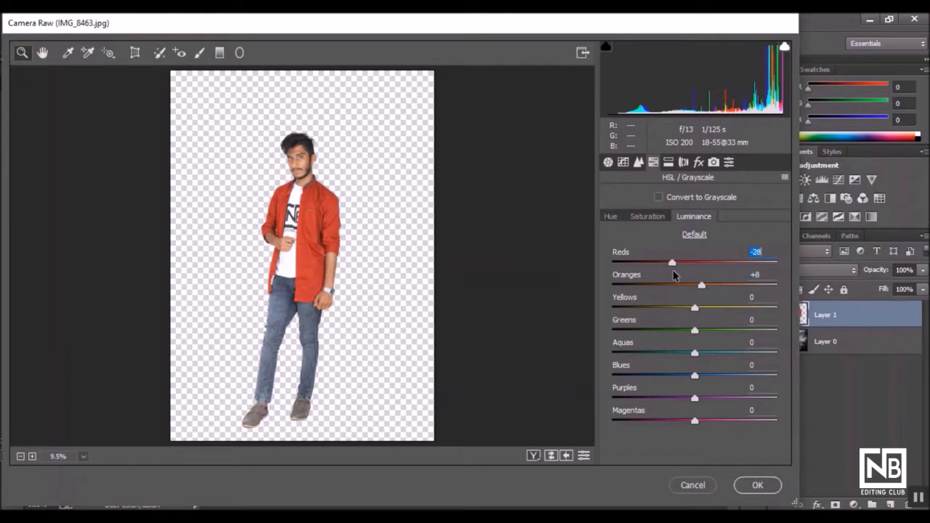
pyautogui.moveTo(694, 354)
pyautogui.mouseDown()
pyautogui.moveTo(706, 351)
pyautogui.moveTo(658, 376)
pyautogui.moveTo(676, 398)
pyautogui.mouseUp()
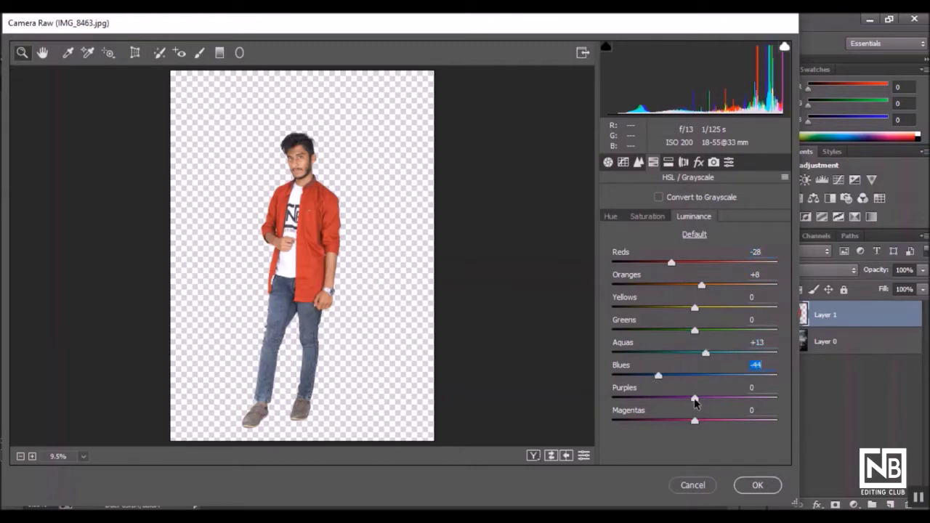
pyautogui.click(758, 485)
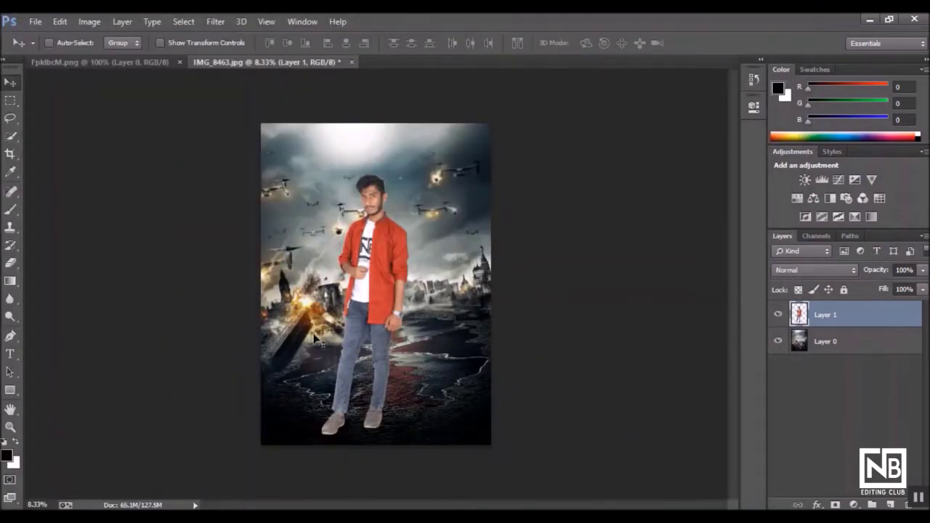
# Zoom in on the man's face and erase his hair edges with an 87% opacity Eraser.
pyautogui.hotkey('ctrl', '+')
pyautogui.hotkey('ctrl', '+')
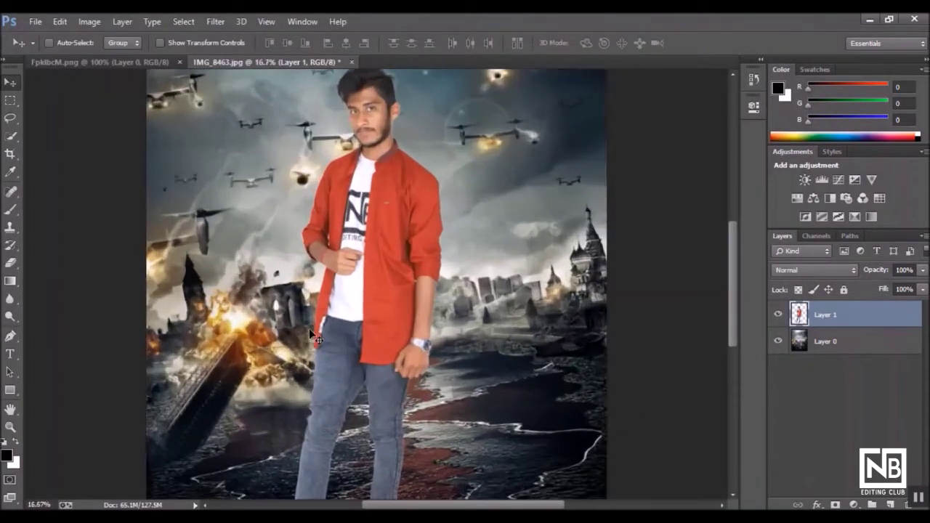
pyautogui.hotkey('ctrl', '+')
pyautogui.scroll(3, 338, 266)
pyautogui.scroll(1, 334, 252)
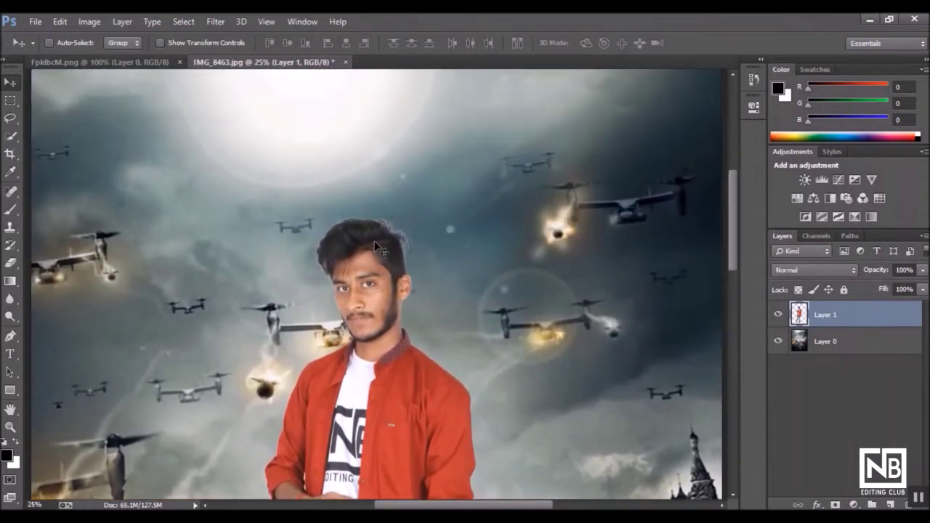
pyautogui.hotkey('ctrl', '+')
pyautogui.hotkey('ctrl', '+')
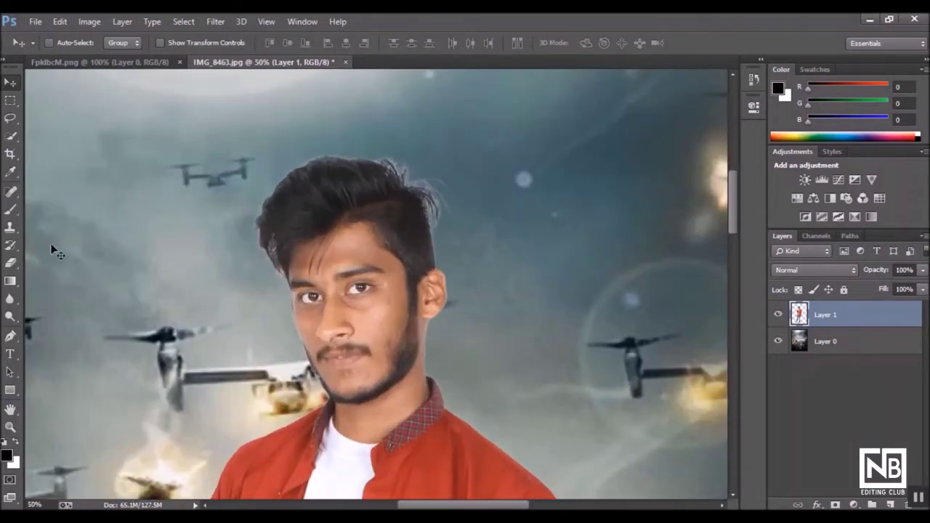
pyautogui.click(10, 262)
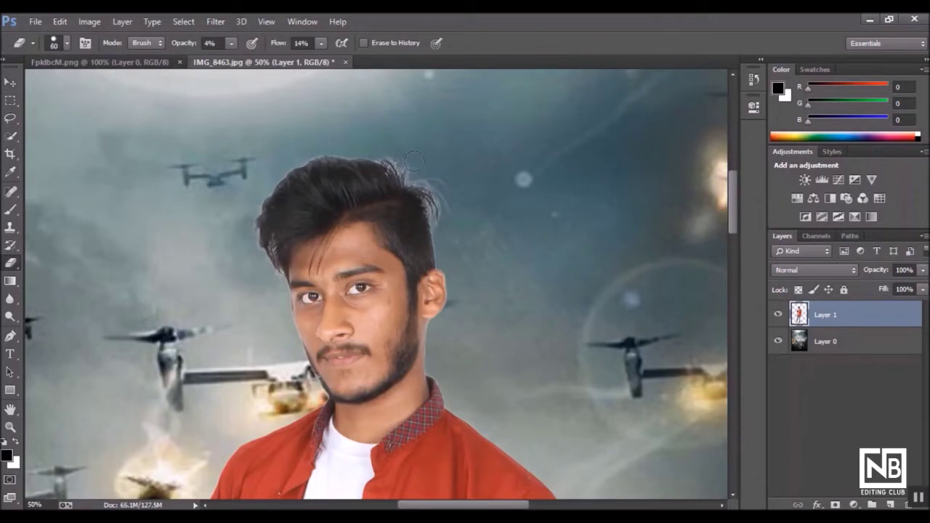
pyautogui.moveTo(229, 42); pyautogui.dragTo(302, 70)
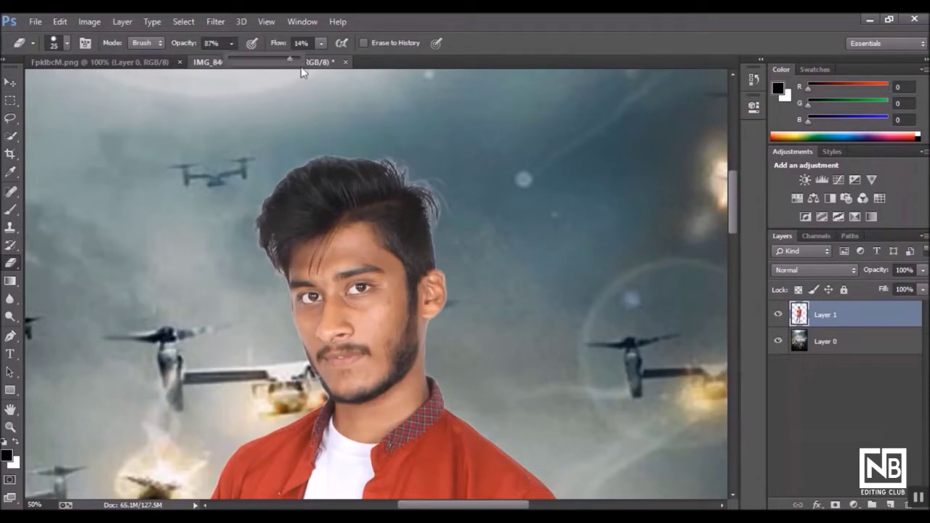
pyautogui.click(321, 43)
pyautogui.press(']')
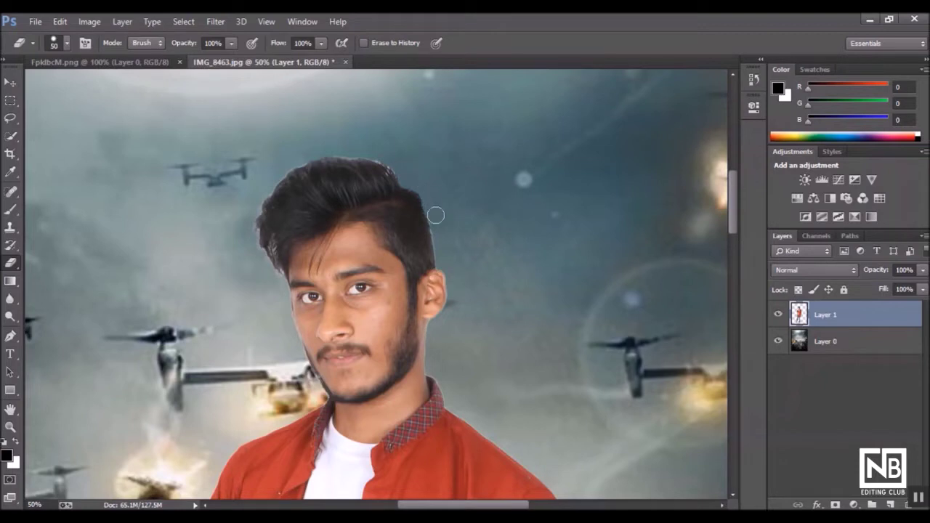
# Zoom back out to view the whole poster and pick the Quick Selection tool.
pyautogui.scroll(-3, 280, 169)
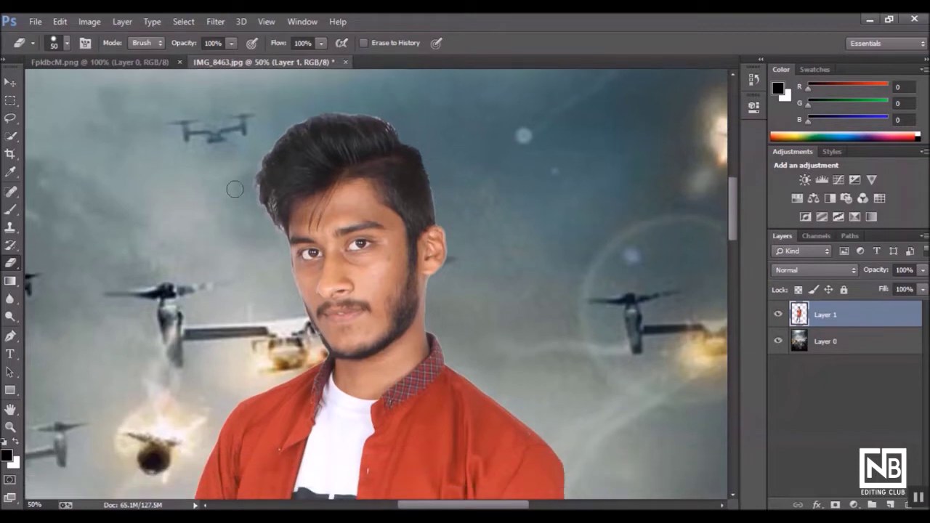
pyautogui.scroll(-3, 235, 188)
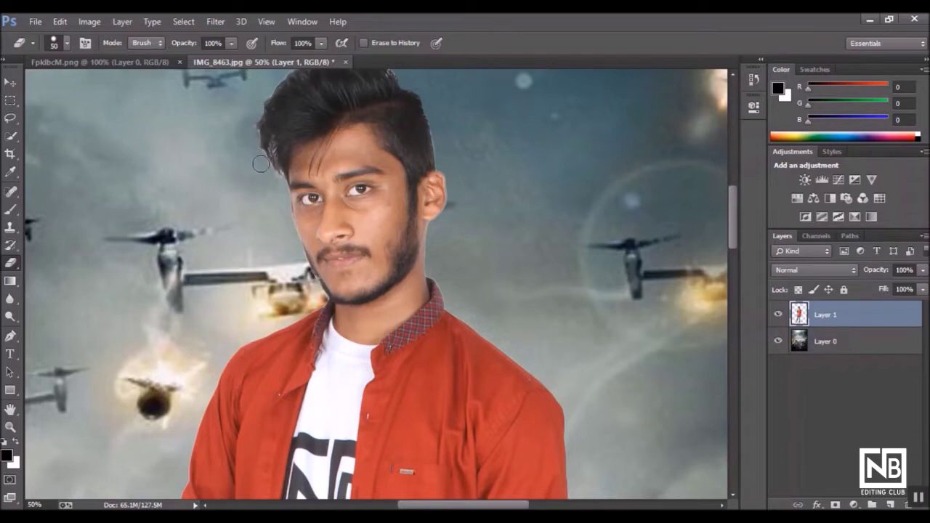
pyautogui.scroll(-2, 278, 219)
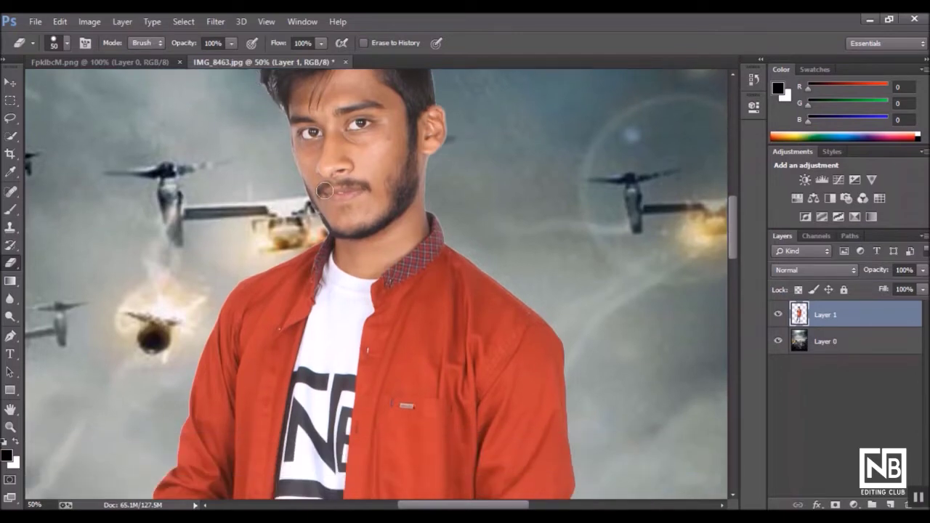
pyautogui.hotkey('ctrl', '-')
pyautogui.hotkey('ctrl', '-')
pyautogui.hotkey('ctrl', '-')
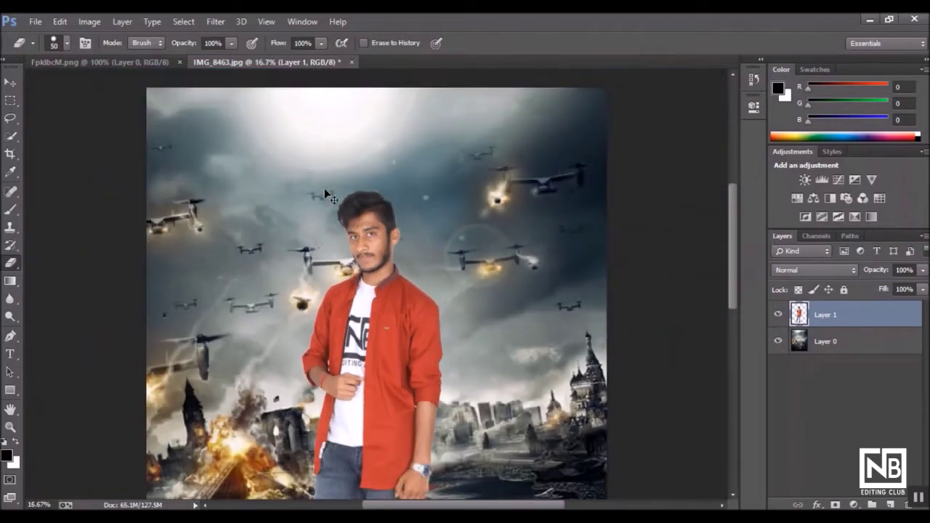
pyautogui.hotkey('ctrl', '-')
pyautogui.hotkey('ctrl', '-')
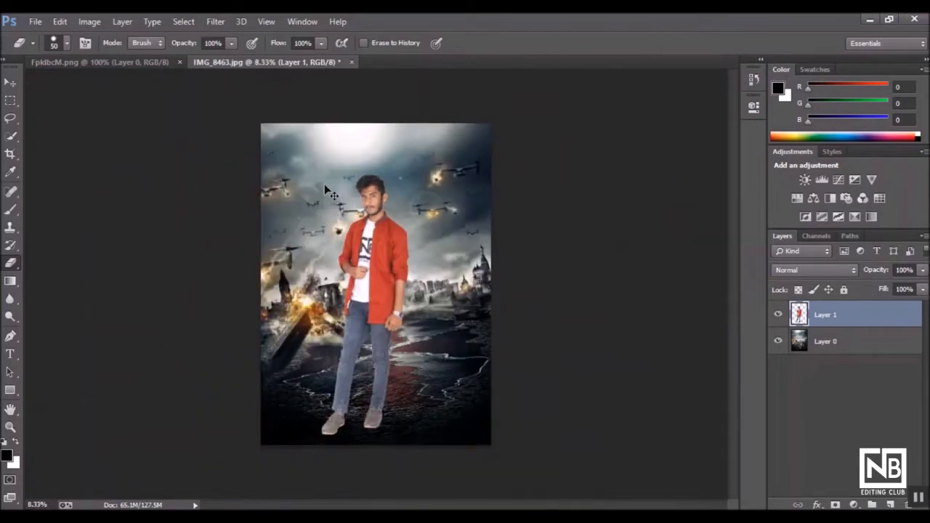
pyautogui.hotkey('ctrl', '+')
pyautogui.hotkey('ctrl', '+')
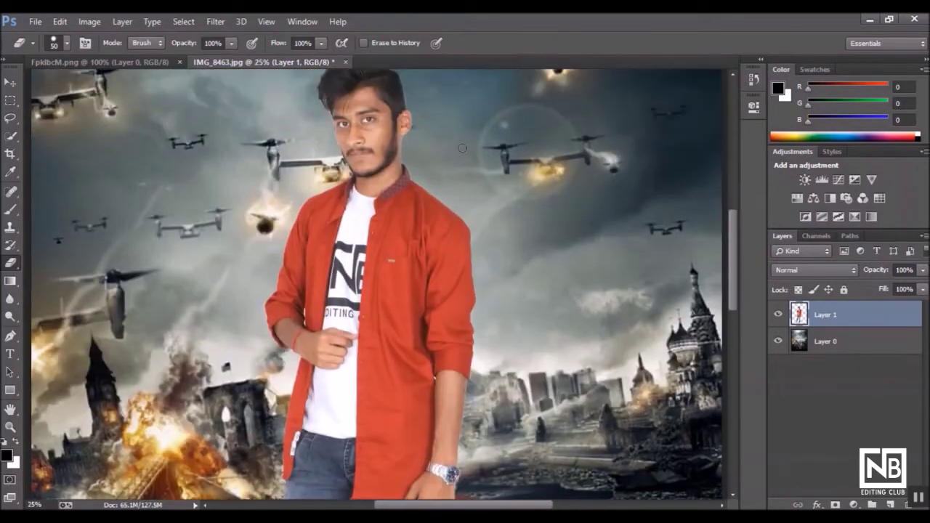
pyautogui.press('w')
pyautogui.scroll(-2, 462, 186)
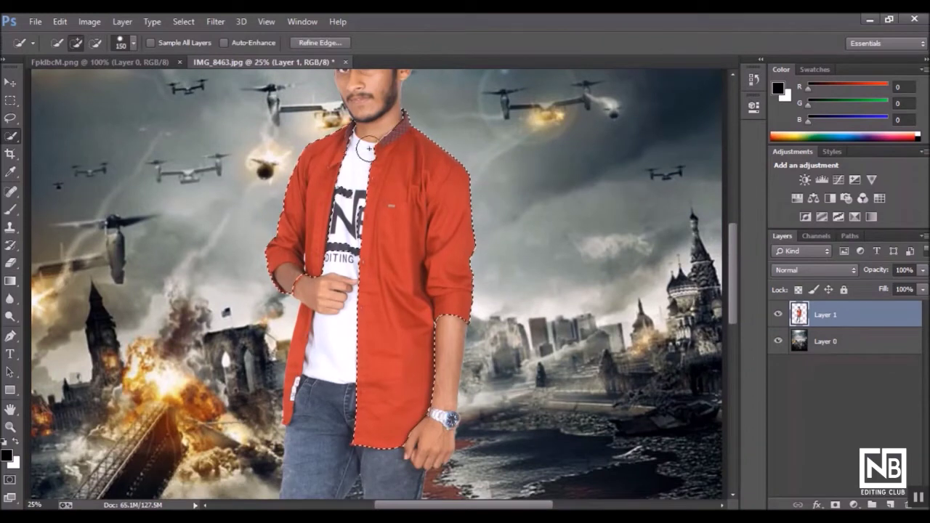
# Quick-select the man's red shirt, subtracting the forearm and cuff.
pyautogui.moveTo(315, 338); pyautogui.dragTo(290, 381)
pyautogui.press('[')
pyautogui.press('[')
pyautogui.press('[')
pyautogui.scroll(1, 331, 322)
pyautogui.press('[')
pyautogui.press('[')
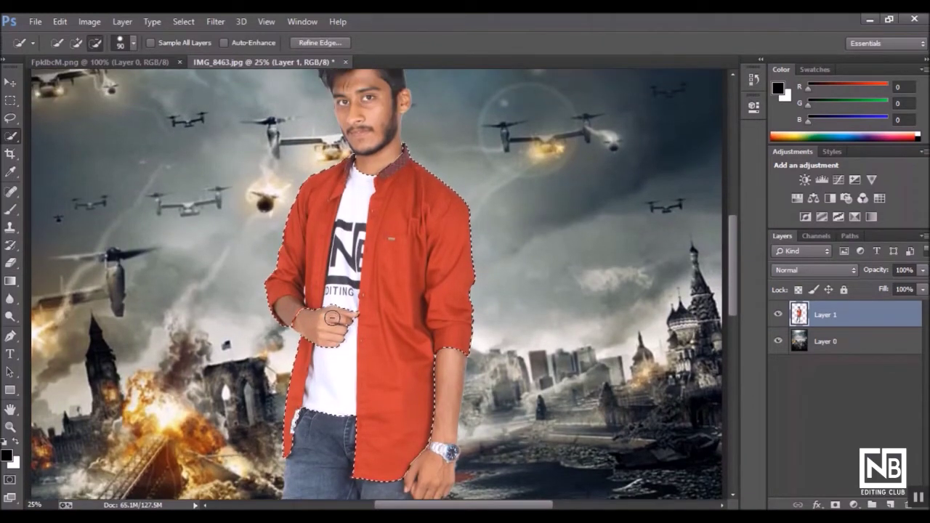
pyautogui.moveTo(331, 322); pyautogui.dragTo(288, 299)
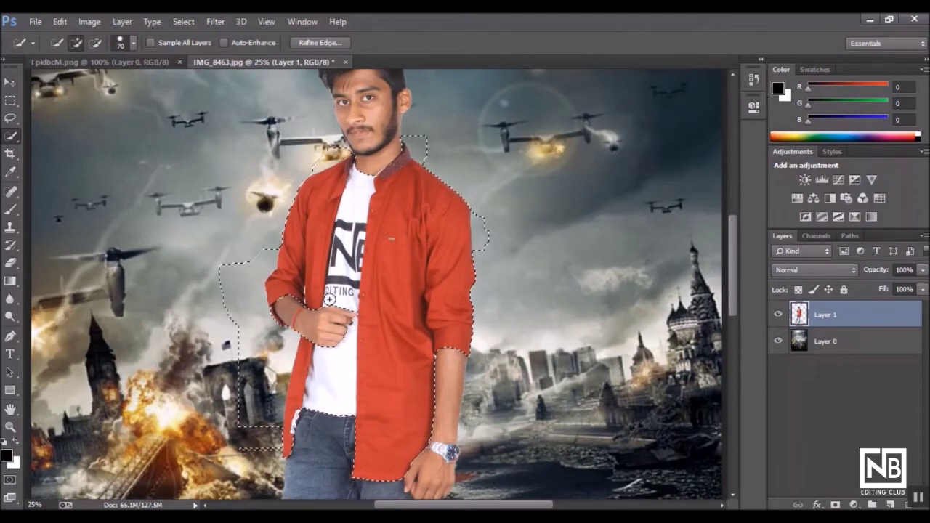
pyautogui.scroll(-2, 331, 305)
pyautogui.scroll(2, 330, 305)
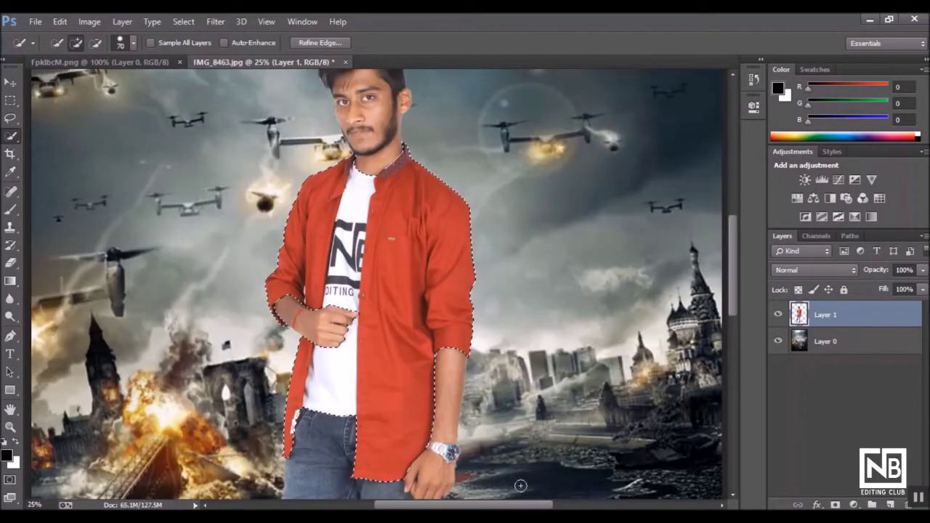
# Copy the shirt onto its own new layer, Layer 2, and bring up Camera Raw.
pyautogui.rightClick(379, 224)
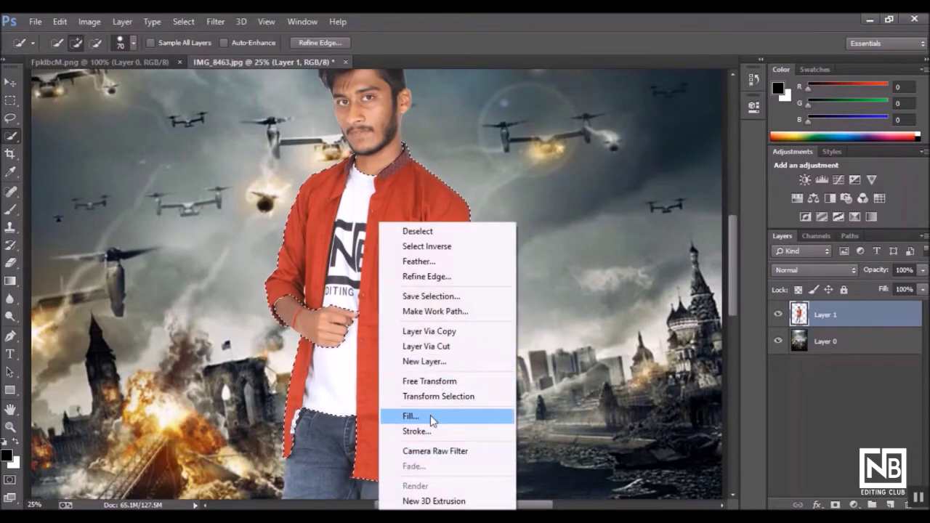
pyautogui.click(438, 332)
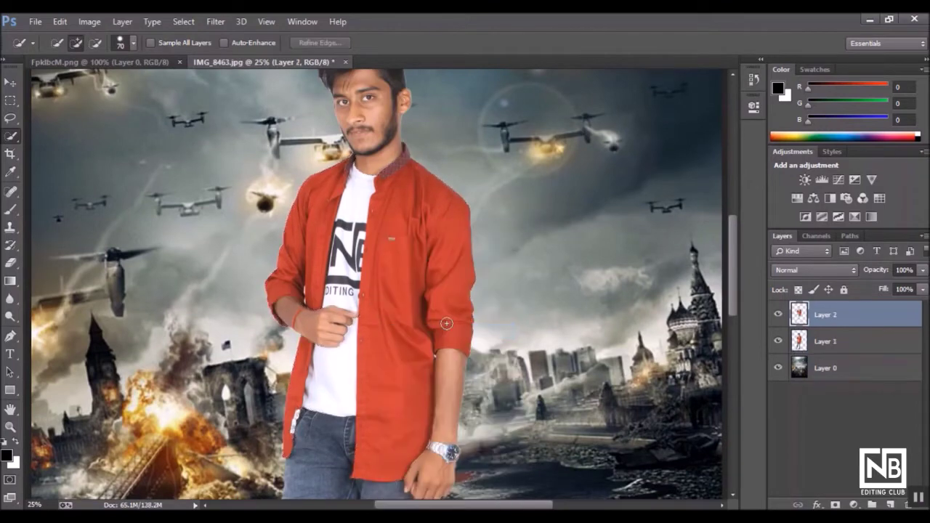
pyautogui.hotkey('ctrl', '-')
pyautogui.hotkey('ctrl', '-')
pyautogui.hotkey('ctrl', '-')
pyautogui.click(215, 21)
pyautogui.click(232, 100)
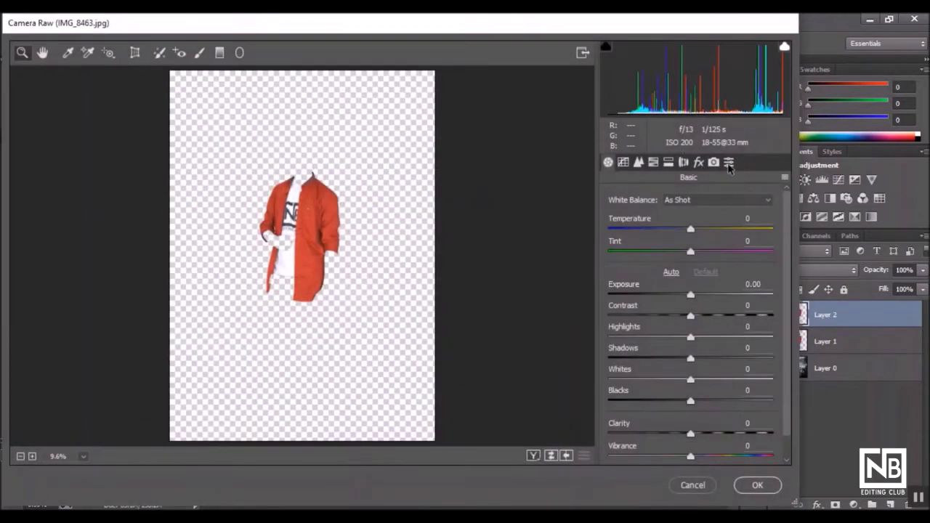
# Darken the shirt: Exposure -0.25, Whites -55, Blacks +68, Clarity +28, Vibrance +9.
pyautogui.click(728, 162)
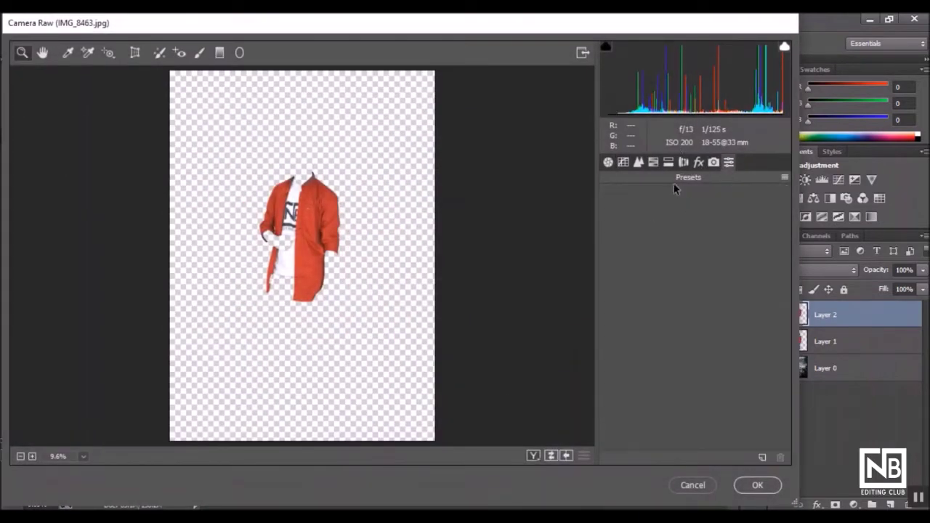
pyautogui.click(713, 162)
pyautogui.click(623, 162)
pyautogui.click(609, 161)
pyautogui.moveTo(689, 230); pyautogui.dragTo(690, 234)
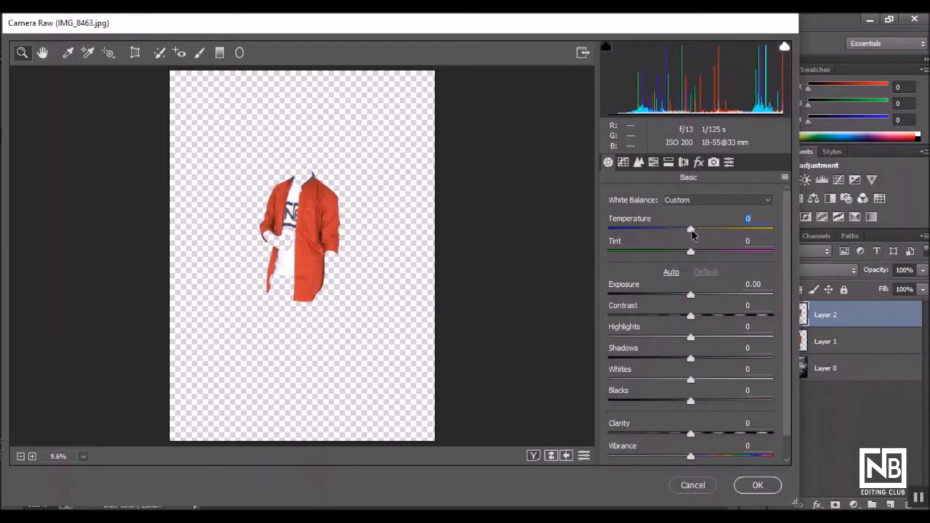
pyautogui.moveTo(690, 296)
pyautogui.mouseDown()
pyautogui.moveTo(623, 327)
pyautogui.moveTo(696, 315)
pyautogui.moveTo(682, 335)
pyautogui.moveTo(701, 336)
pyautogui.moveTo(652, 358)
pyautogui.moveTo(673, 392)
pyautogui.moveTo(657, 395)
pyautogui.moveTo(668, 404)
pyautogui.moveTo(747, 401)
pyautogui.mouseUp()
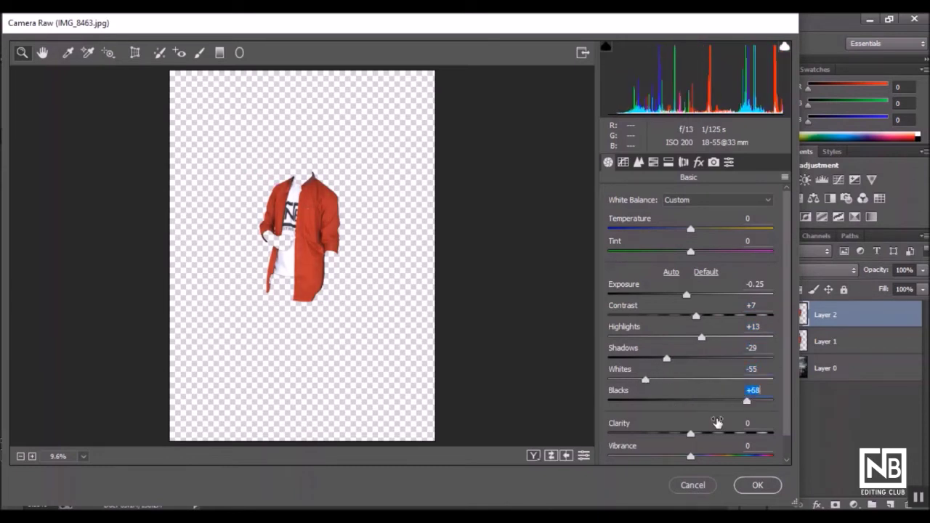
pyautogui.moveTo(705, 433)
pyautogui.mouseDown()
pyautogui.moveTo(713, 433)
pyautogui.moveTo(697, 462)
pyautogui.mouseUp()
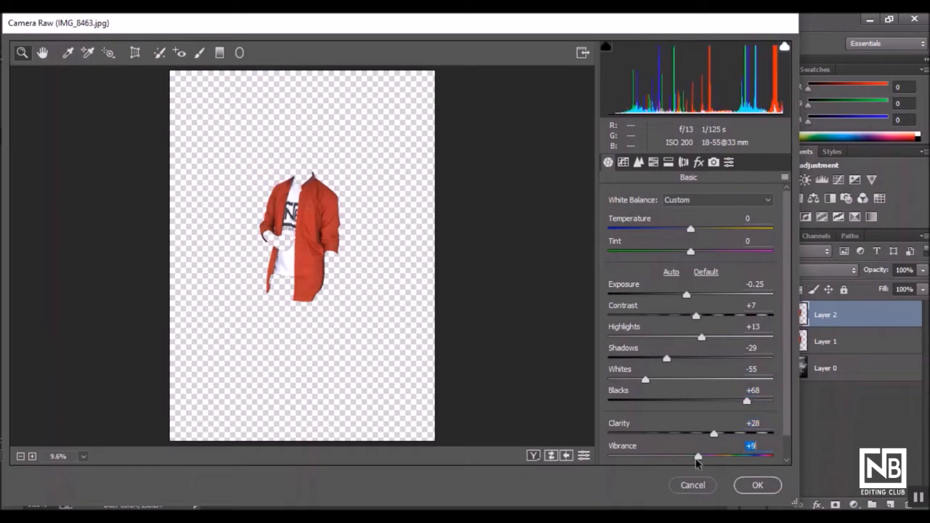
# Shift Camera Calibration primaries (Red Hue -7, Green Saturation -23, Blue hue) and apply.
pyautogui.click(698, 162)
pyautogui.click(714, 162)
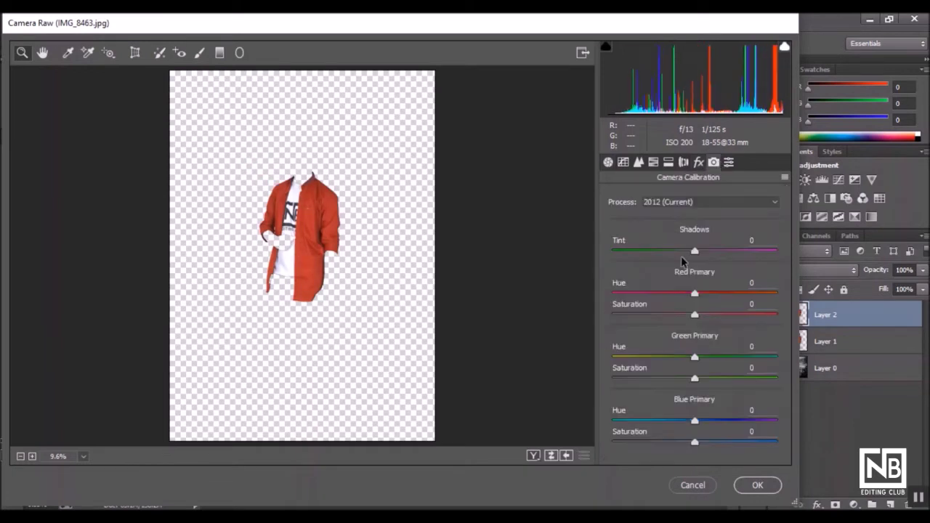
pyautogui.moveTo(687, 292)
pyautogui.mouseDown()
pyautogui.moveTo(731, 295)
pyautogui.moveTo(618, 322)
pyautogui.moveTo(696, 326)
pyautogui.moveTo(737, 314)
pyautogui.moveTo(702, 314)
pyautogui.mouseUp()
pyautogui.hotkey('shift', 'Down')
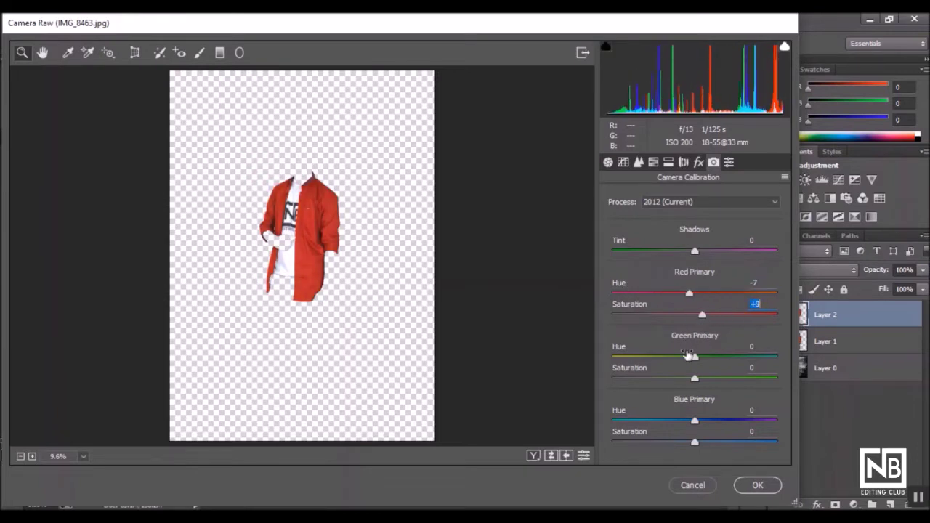
pyautogui.moveTo(703, 358)
pyautogui.mouseDown()
pyautogui.moveTo(690, 357)
pyautogui.moveTo(676, 377)
pyautogui.mouseUp()
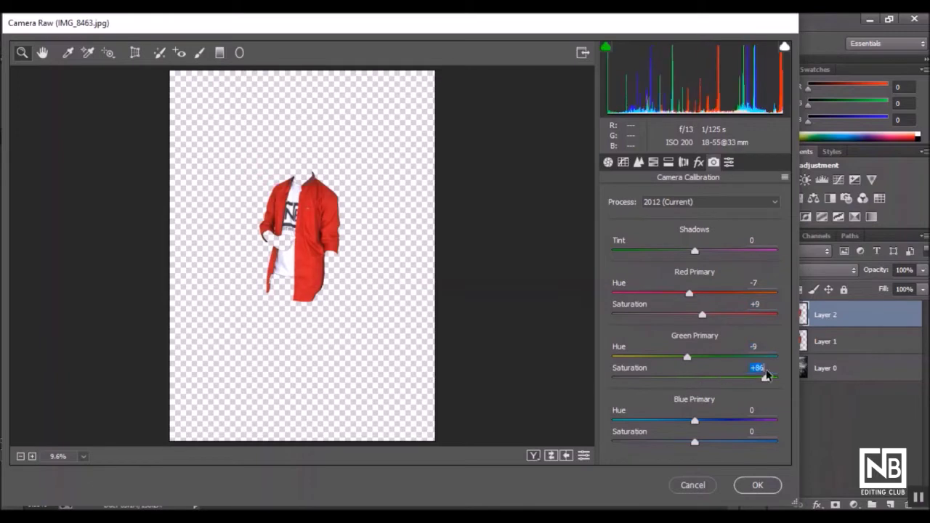
pyautogui.moveTo(696, 419); pyautogui.dragTo(708, 419)
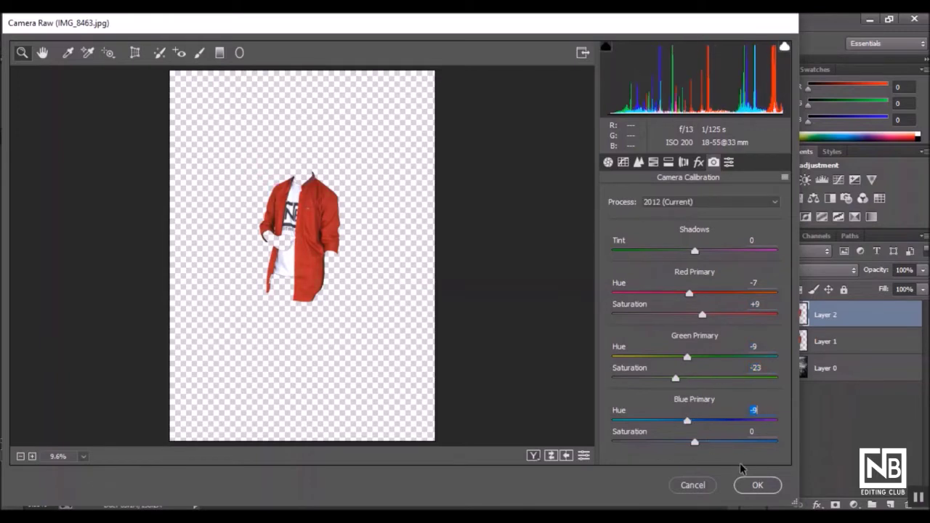
pyautogui.click(759, 485)
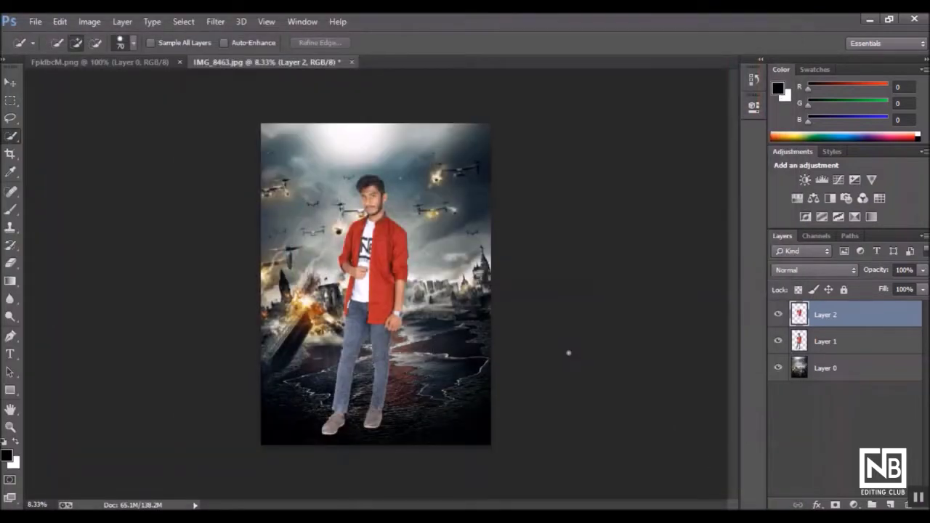
# Merge the shirt layer down into the man's layer and select Layer 1.
pyautogui.rightClick(820, 327)
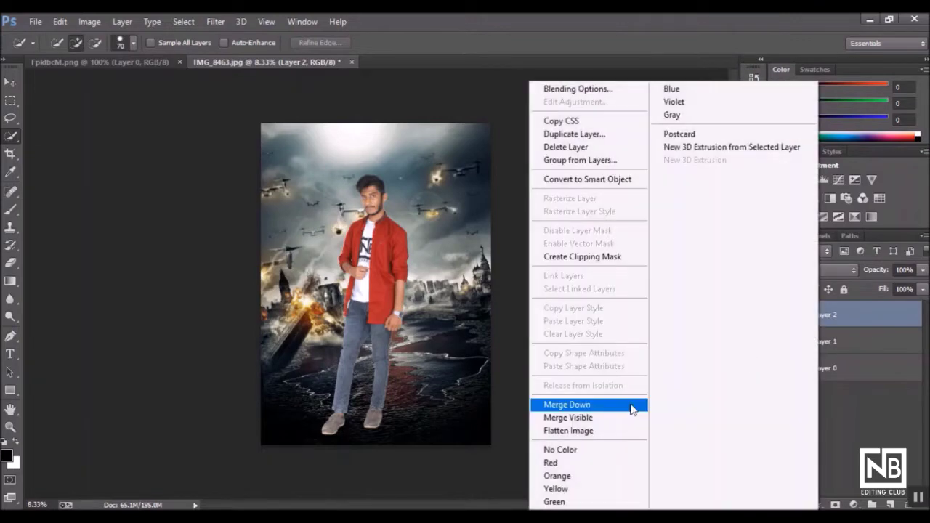
pyautogui.click(632, 405)
pyautogui.click(825, 343)
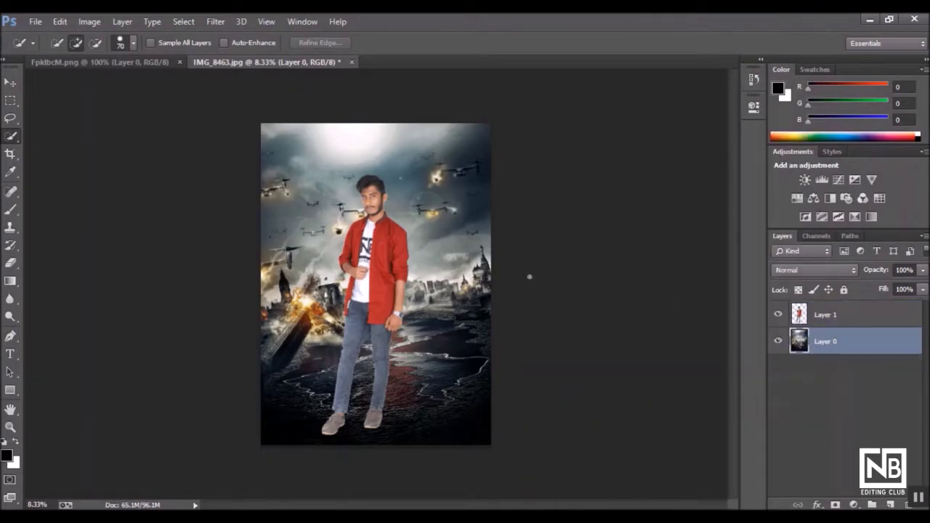
pyautogui.click(808, 318)
# Quick-select the man's jeans and cut them onto their own layer.
pyautogui.hotkey('ctrl', '+')
pyautogui.hotkey('ctrl', '+')
pyautogui.hotkey('ctrl', '+')
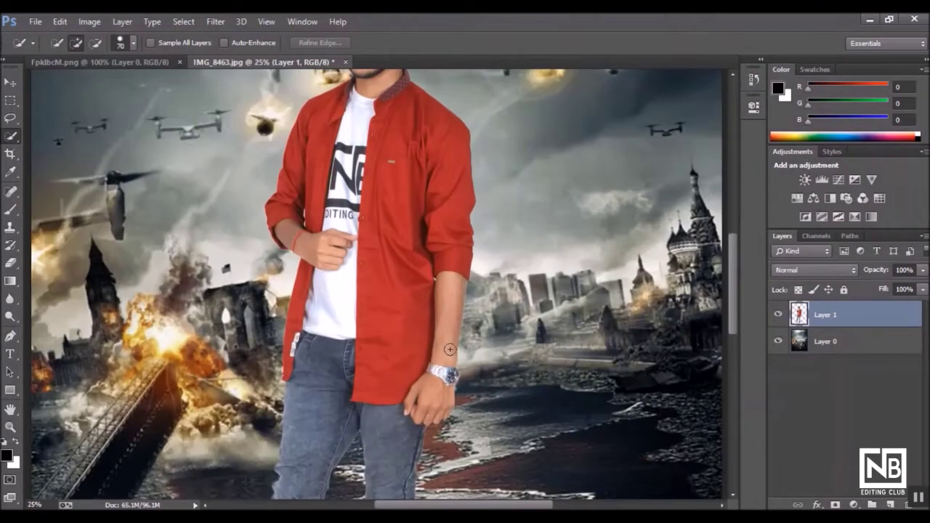
pyautogui.scroll(-3, 450, 349)
pyautogui.scroll(-2, 352, 247)
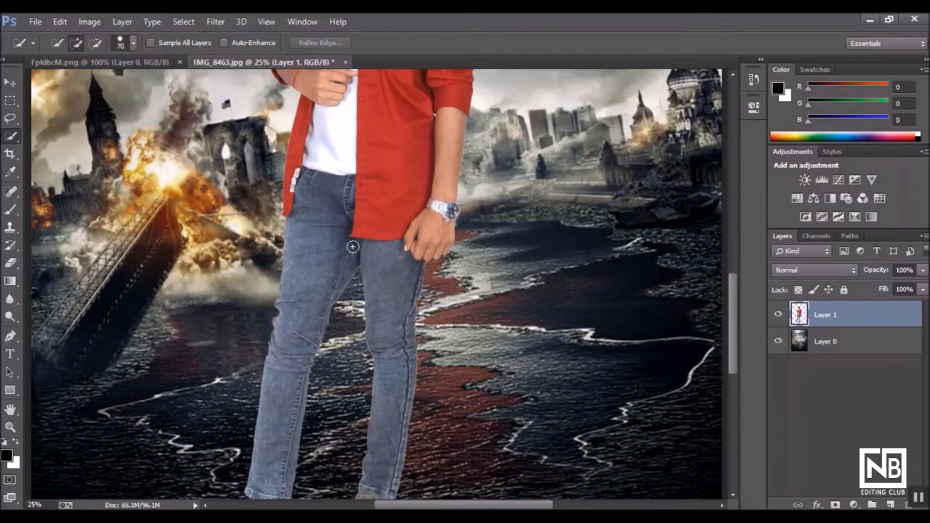
pyautogui.moveTo(332, 189)
pyautogui.mouseDown()
pyautogui.moveTo(398, 271)
pyautogui.moveTo(395, 282)
pyautogui.mouseUp()
pyautogui.scroll(-3, 352, 276)
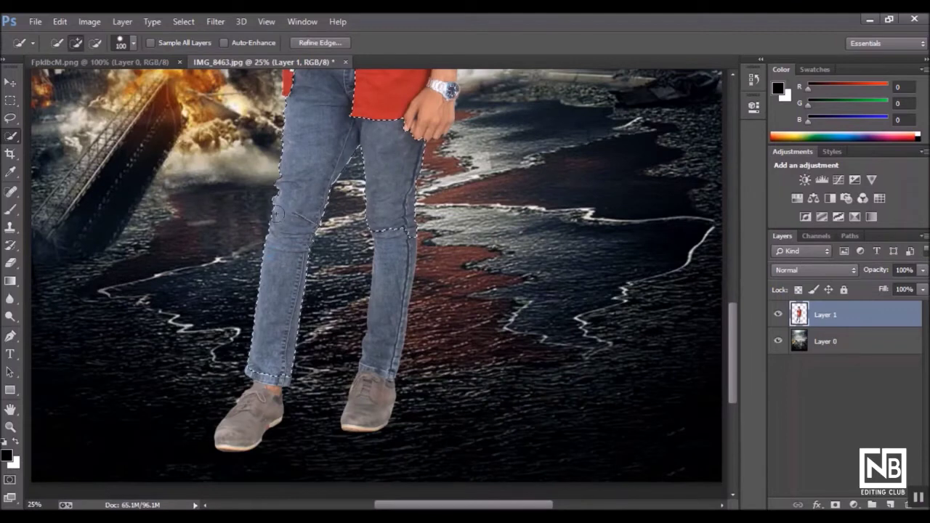
pyautogui.moveTo(396, 281); pyautogui.dragTo(361, 360)
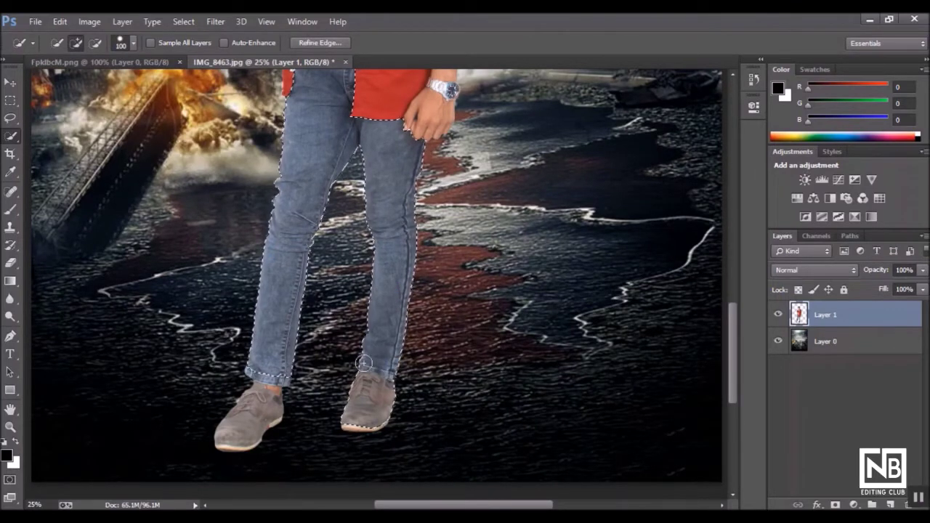
pyautogui.click(244, 384)
pyautogui.hotkey('ctrl', 'z')
pyautogui.hotkey('ctrl', 'z')
pyautogui.hotkey('ctrl', 'z')
pyautogui.hotkey('ctrl', 'z')
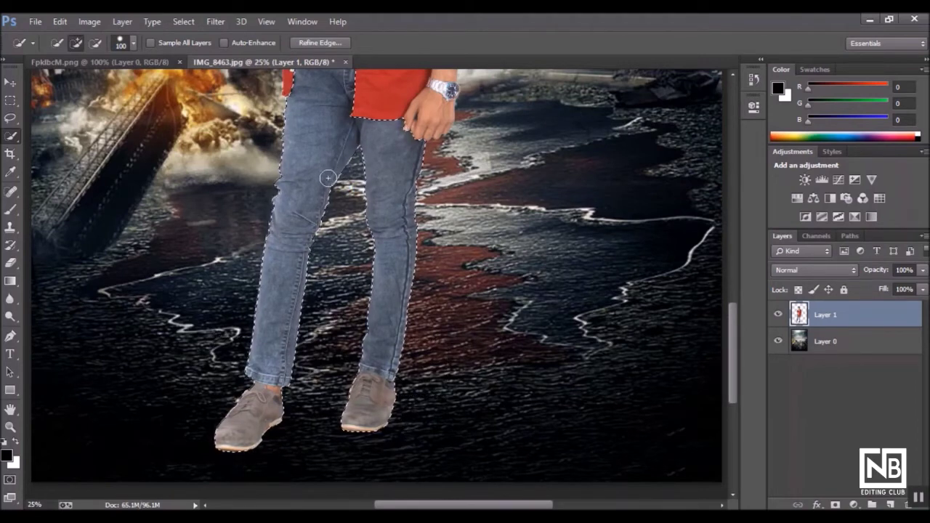
pyautogui.scroll(-1, 313, 172)
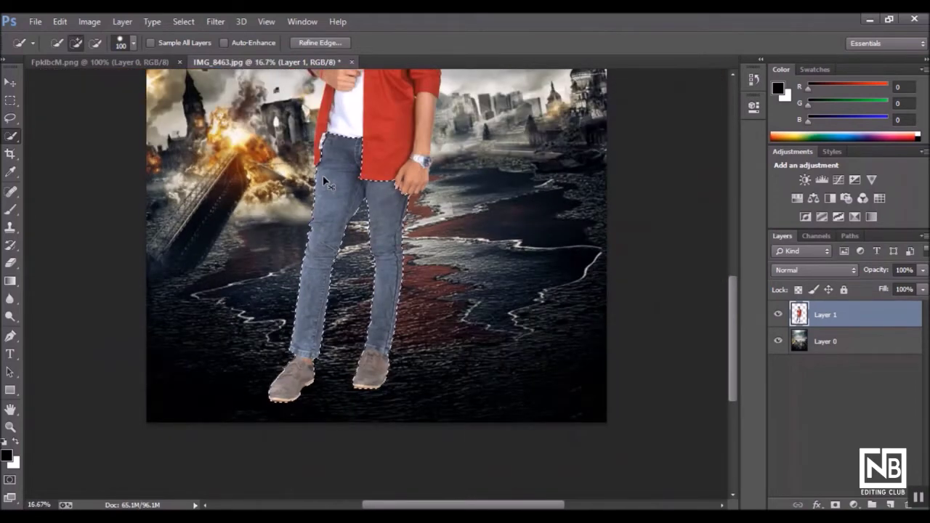
pyautogui.hotkey('ctrl', '-')
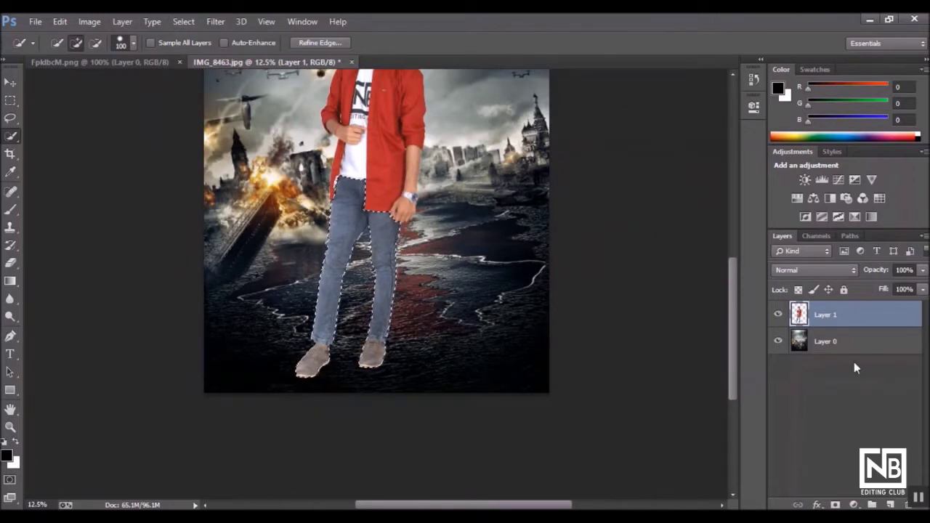
pyautogui.rightClick(356, 220)
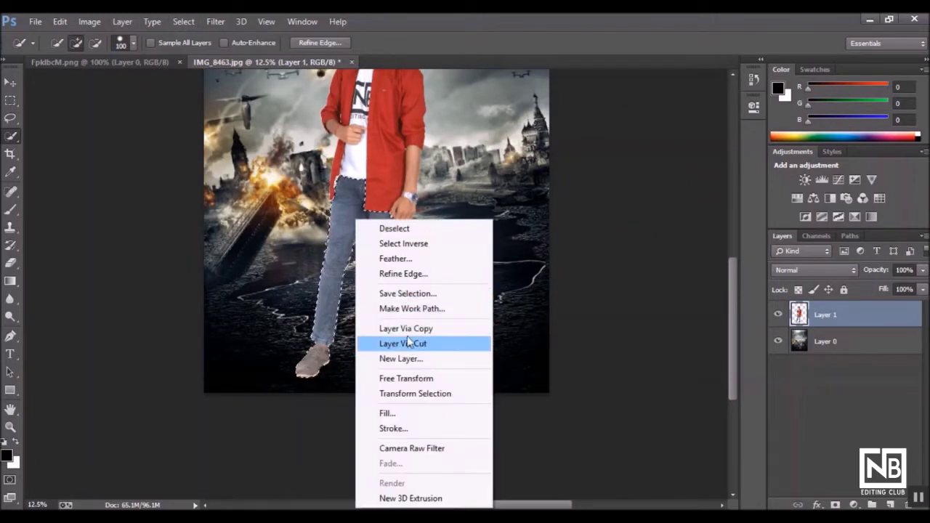
pyautogui.click(403, 344)
# Shift the jeans' hue and darken them with a Hue/Saturation adjustment merged into their layer.
pyautogui.click(852, 504)
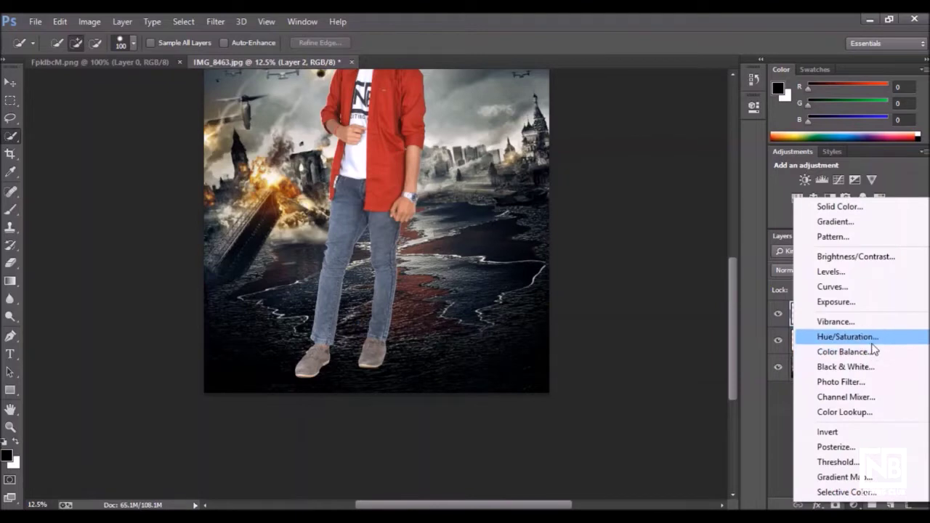
pyautogui.click(847, 336)
pyautogui.moveTo(637, 191); pyautogui.dragTo(635, 205)
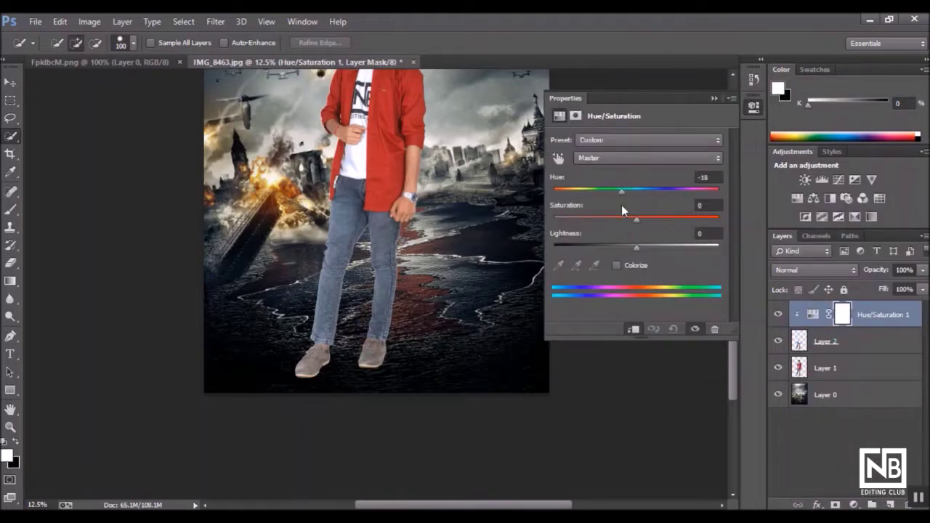
pyautogui.hotkey('ctrl', '-')
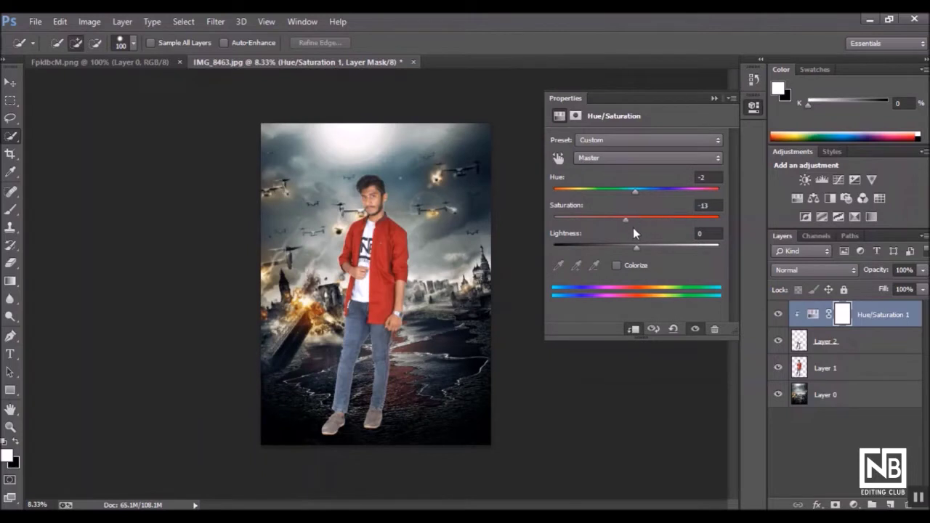
pyautogui.moveTo(634, 248); pyautogui.dragTo(637, 249)
pyautogui.click(714, 97)
pyautogui.rightClick(844, 323)
pyautogui.click(625, 403)
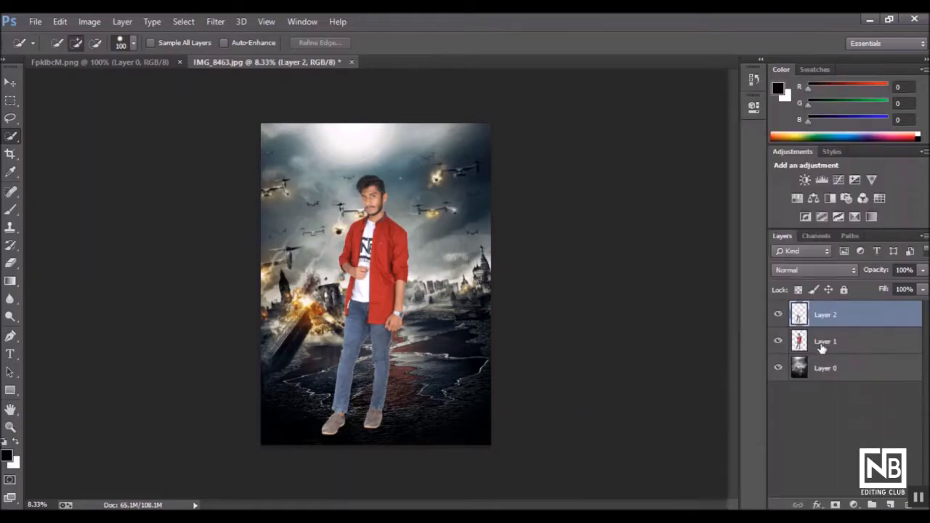
# Apply a Brightness/Contrast adjustment to the jeans layer.
pyautogui.click(90, 21)
pyautogui.click(321, 56)
pyautogui.moveTo(443, 159)
pyautogui.mouseDown()
pyautogui.moveTo(637, 134)
pyautogui.moveTo(618, 157)
pyautogui.moveTo(650, 188)
pyautogui.mouseUp()
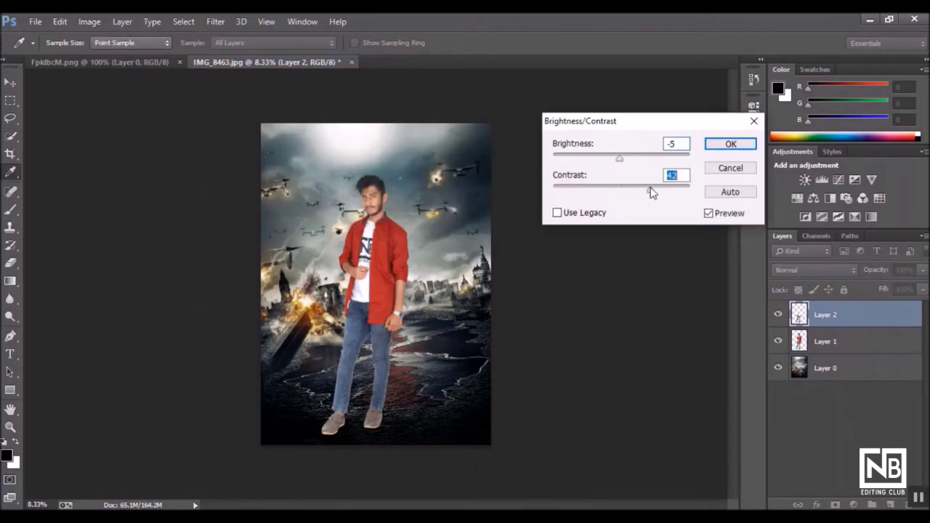
pyautogui.click(729, 144)
# Merge the adjusted jeans layer down into Layer 1 and launch Topaz SkinFiner.
pyautogui.press('w')
pyautogui.hotkey('ctrl', '+')
pyautogui.hotkey('ctrl', '-')
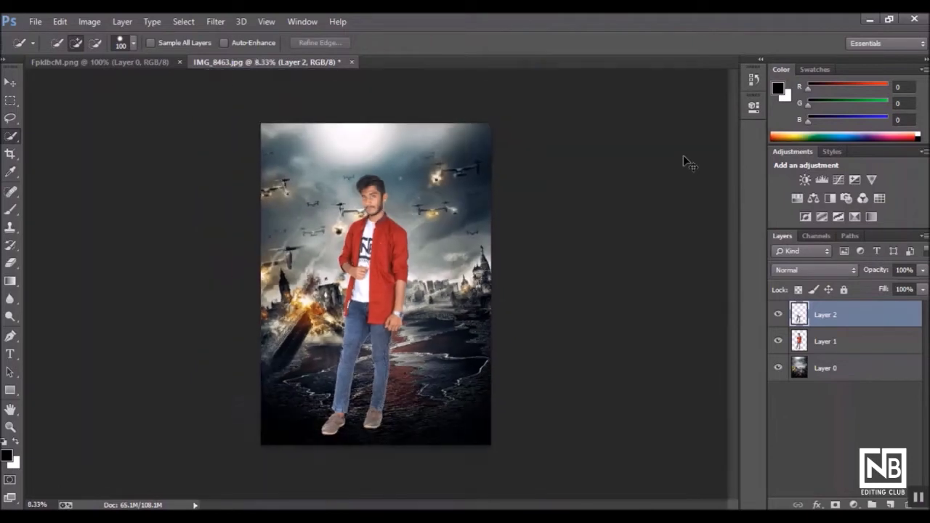
pyautogui.rightClick(838, 318)
pyautogui.click(625, 392)
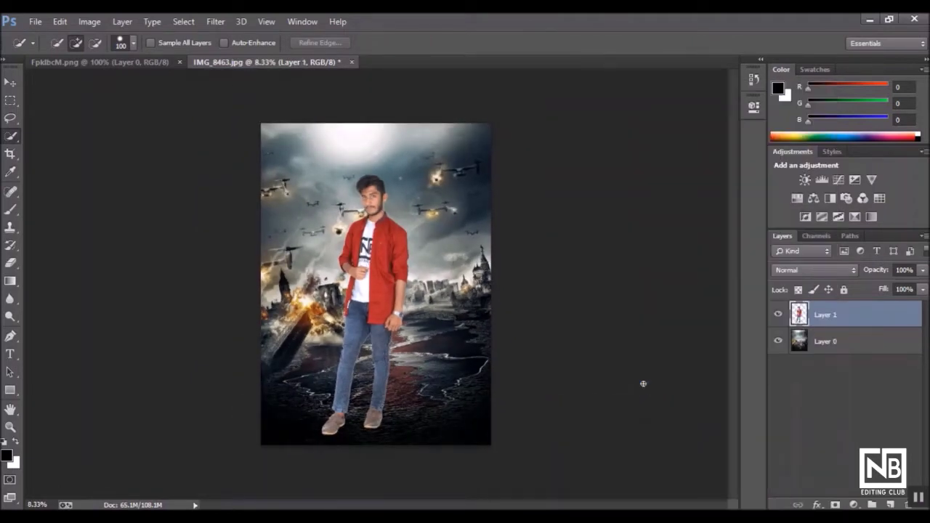
pyautogui.click(213, 21)
pyautogui.moveTo(234, 348)
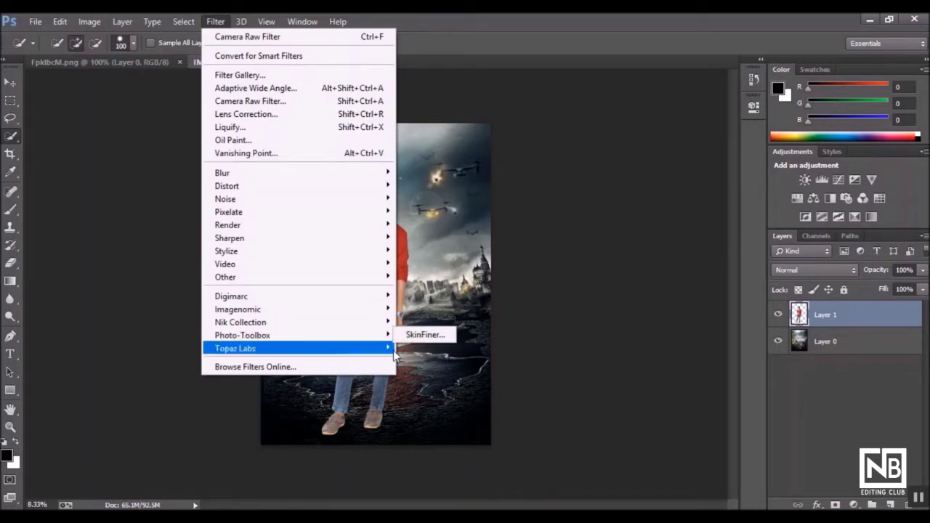
pyautogui.click(421, 335)
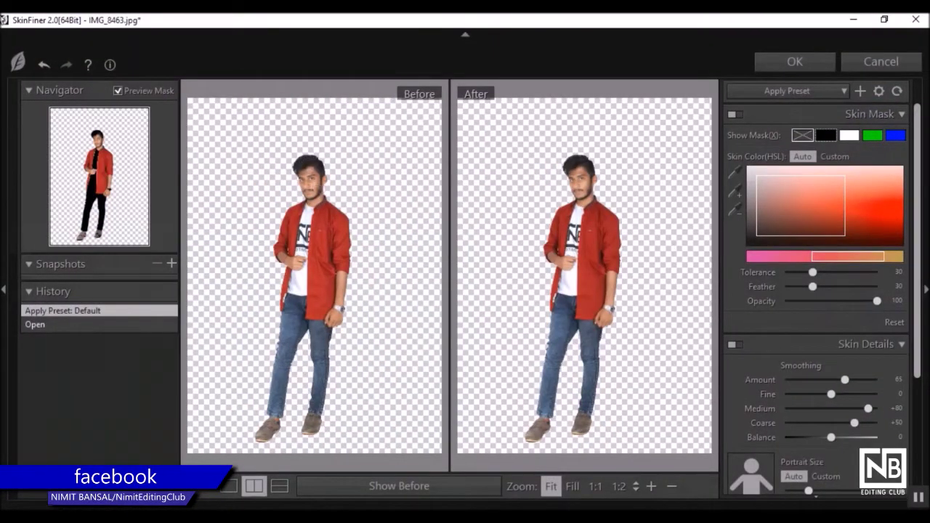
# Set SkinFiner's smoothing amount to 70 while previewing the face at full size.
pyautogui.click(585, 185)
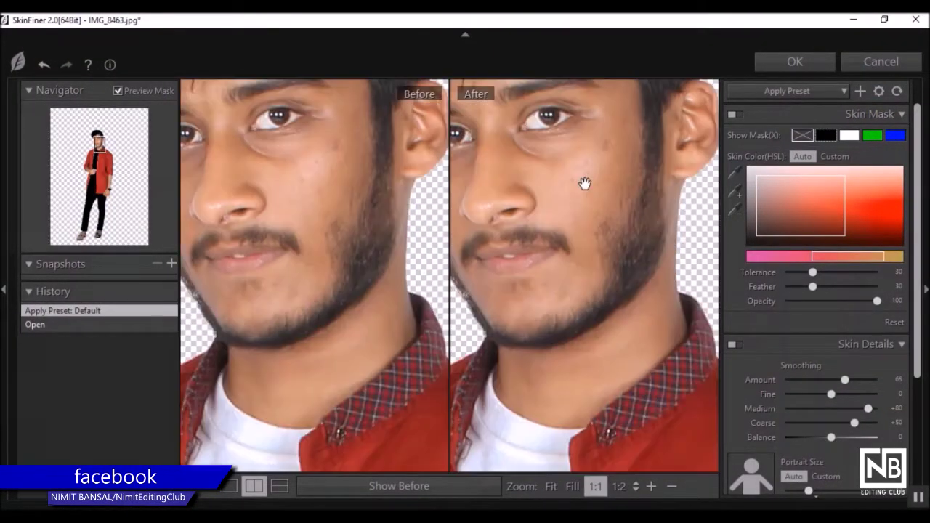
pyautogui.moveTo(844, 379); pyautogui.dragTo(855, 379)
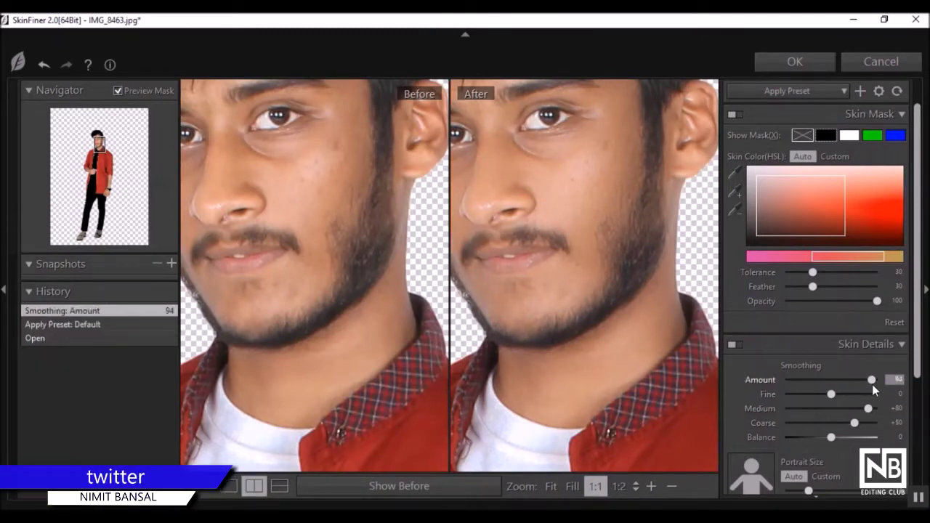
pyautogui.moveTo(863, 387); pyautogui.dragTo(848, 387)
pyautogui.scroll(-2, 832, 395)
pyautogui.scroll(-3, 832, 394)
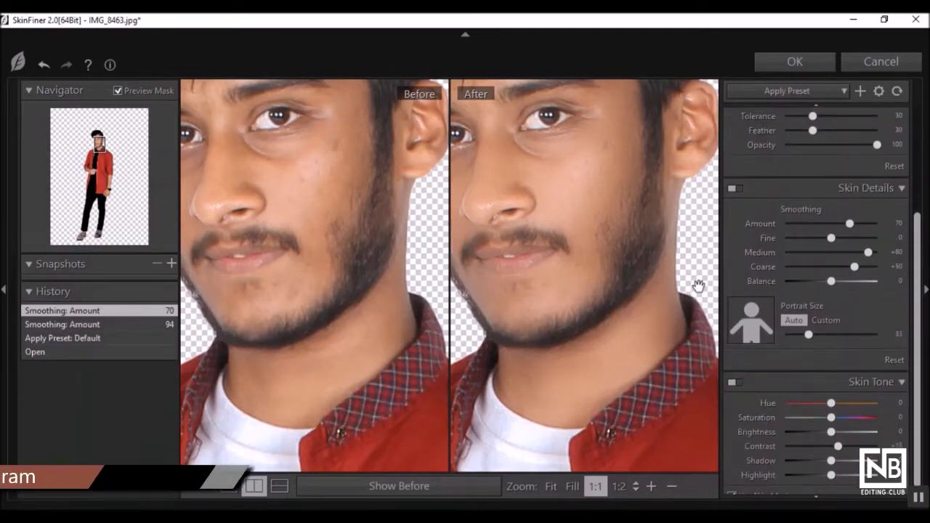
pyautogui.click(697, 285)
# Set skin tone Hue -20, Saturation +7, Brightness +19, Shadow -3, Highlight +15, and apply.
pyautogui.moveTo(831, 404); pyautogui.dragTo(817, 404)
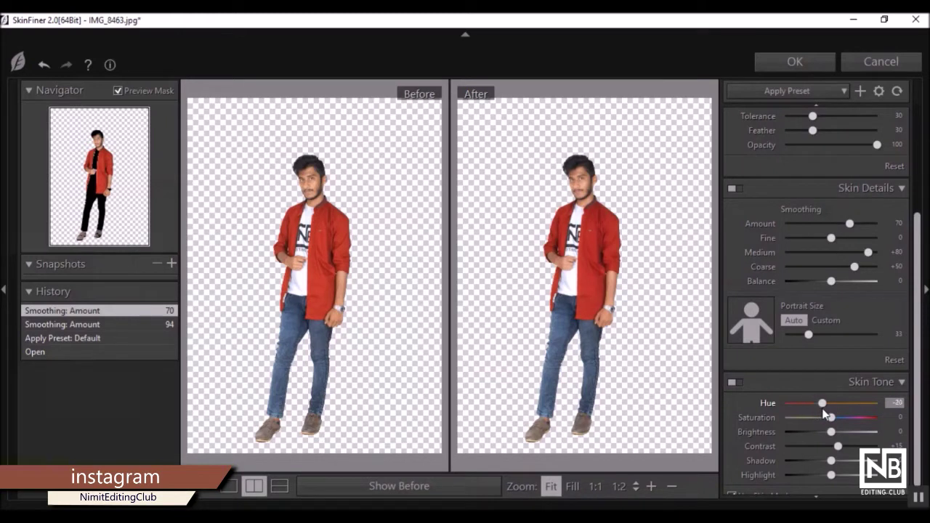
pyautogui.moveTo(829, 417)
pyautogui.mouseDown()
pyautogui.moveTo(849, 432)
pyautogui.moveTo(840, 433)
pyautogui.mouseUp()
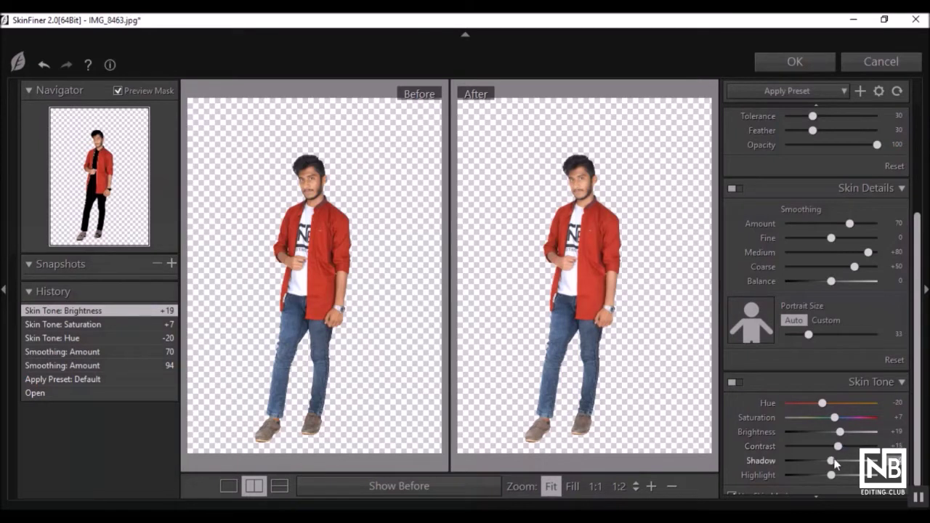
pyautogui.moveTo(839, 460)
pyautogui.mouseDown()
pyautogui.moveTo(823, 461)
pyautogui.moveTo(847, 476)
pyautogui.mouseUp()
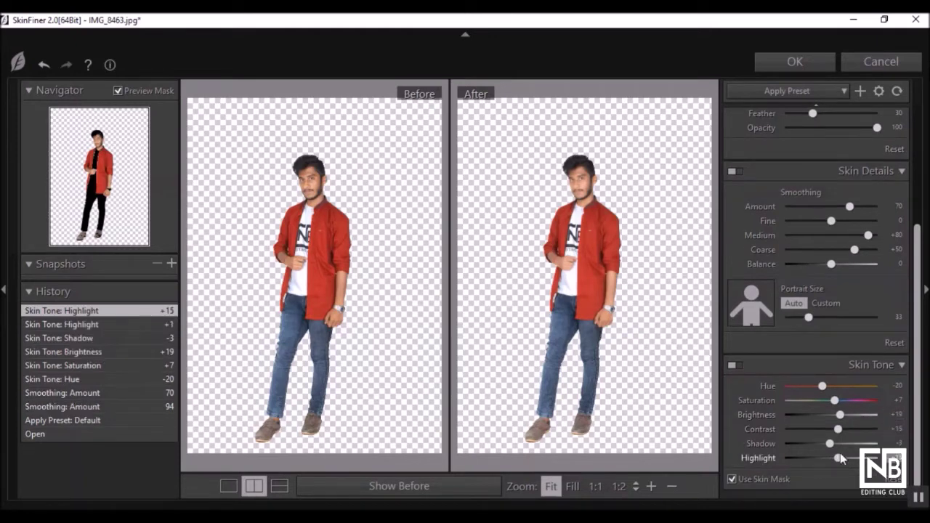
pyautogui.scroll(3, 828, 407)
pyautogui.click(561, 207)
pyautogui.moveTo(574, 186)
pyautogui.mouseDown()
pyautogui.moveTo(477, 368)
pyautogui.moveTo(622, 322)
pyautogui.mouseUp()
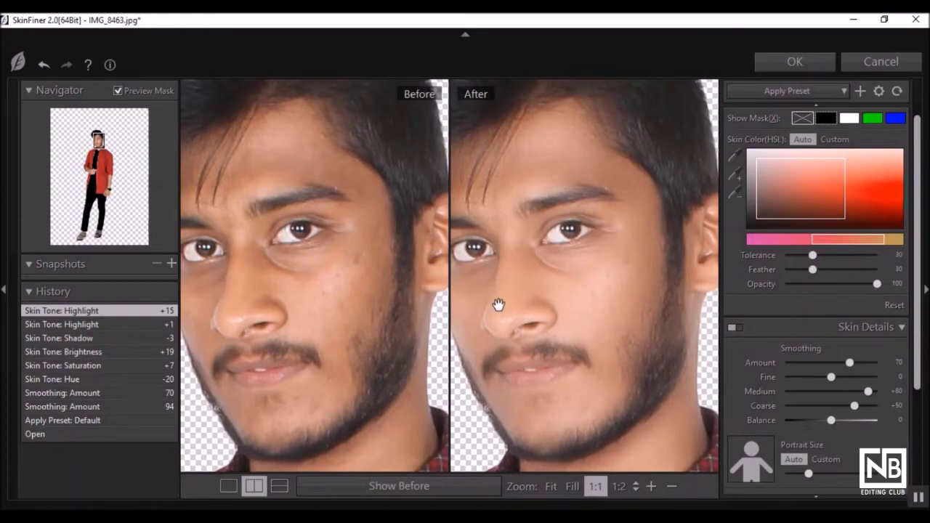
pyautogui.click(527, 303)
pyautogui.click(795, 61)
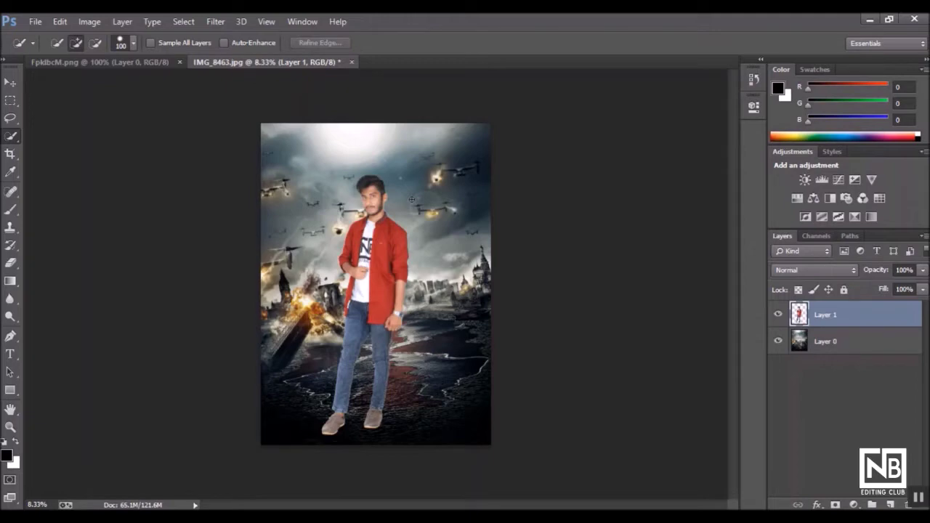
pyautogui.scroll(3, 412, 203)
pyautogui.scroll(2, 412, 204)
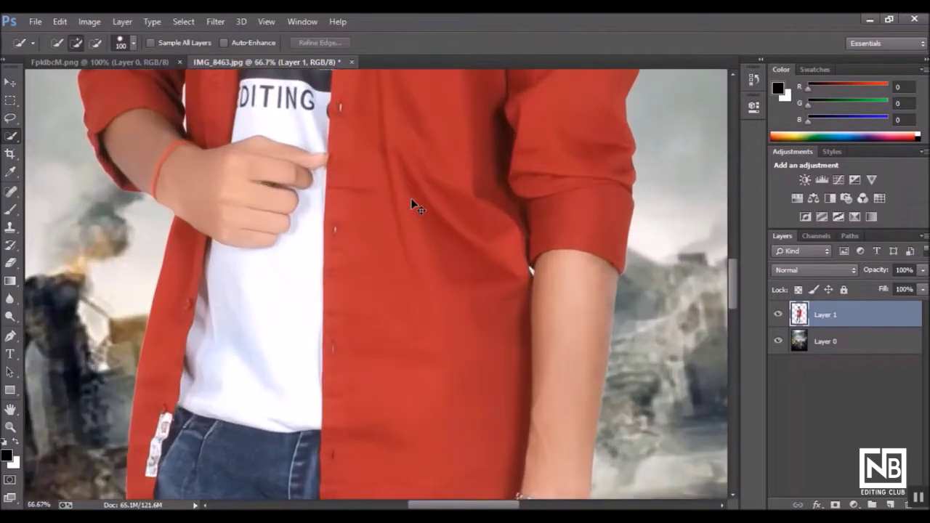
pyautogui.scroll(3, 411, 200)
pyautogui.scroll(2, 406, 181)
pyautogui.scroll(3, 407, 182)
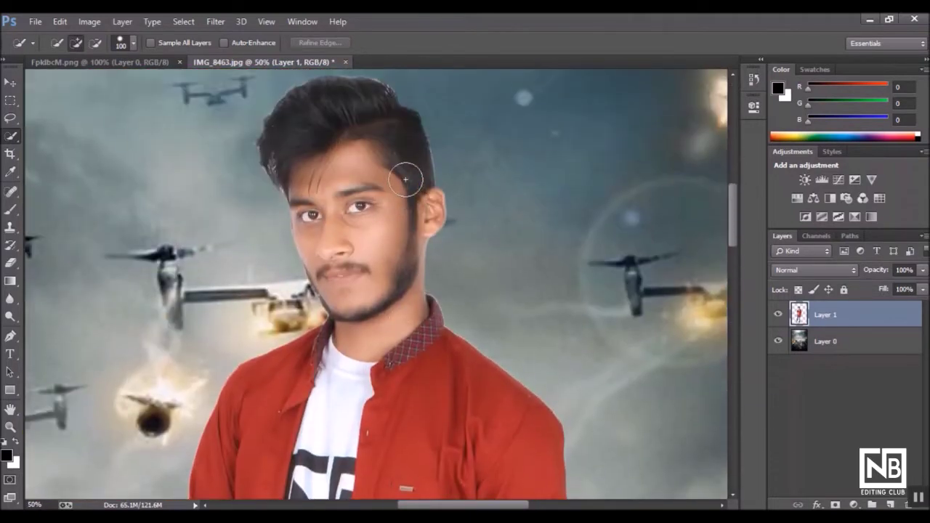
pyautogui.scroll(-2, 404, 178)
pyautogui.scroll(-2, 404, 179)
pyautogui.scroll(-2, 404, 178)
pyautogui.scroll(-1, 403, 178)
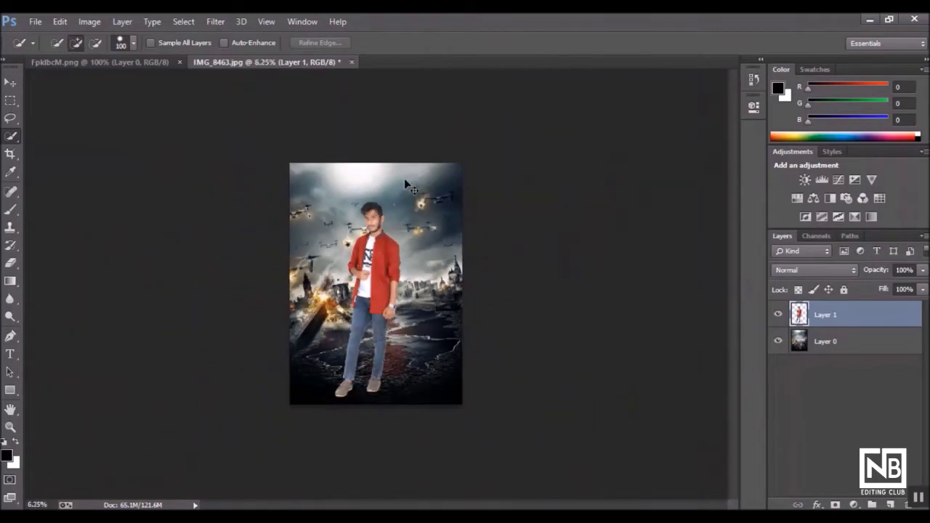
pyautogui.scroll(1, 404, 178)
pyautogui.scroll(-1, 404, 178)
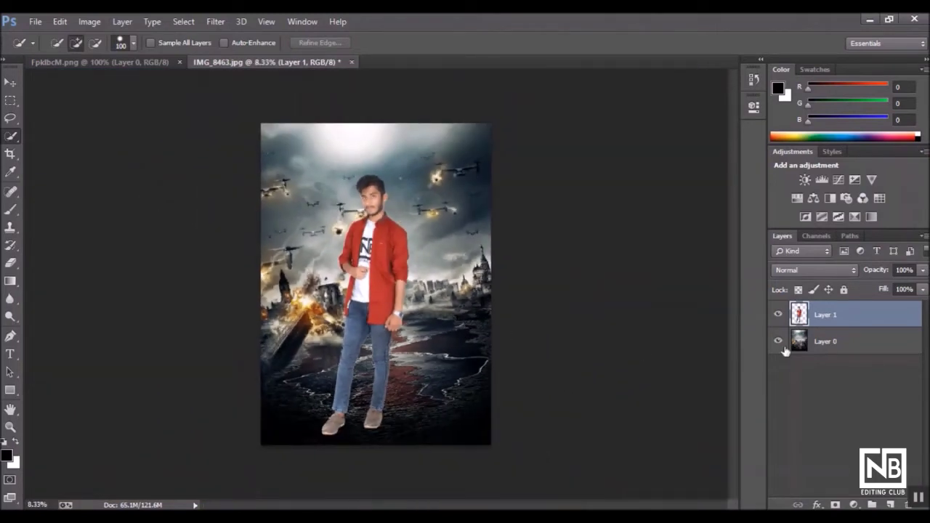
# Drag the Indian flag from the FpkIbcM.png document into the poster as a new layer.
pyautogui.click(102, 62)
pyautogui.press('v')
pyautogui.moveTo(290, 281)
pyautogui.mouseDown()
pyautogui.moveTo(281, 66)
pyautogui.moveTo(370, 251)
pyautogui.moveTo(407, 250)
pyautogui.moveTo(499, 331)
pyautogui.mouseUp()
# Flip the flag horizontally, enlarge it, rotate it about 13° and set its pole at his hand.
pyautogui.hotkey('ctrl', 't')
pyautogui.rightClick(445, 313)
pyautogui.click(484, 278)
pyautogui.moveTo(484, 287); pyautogui.dragTo(442, 273)
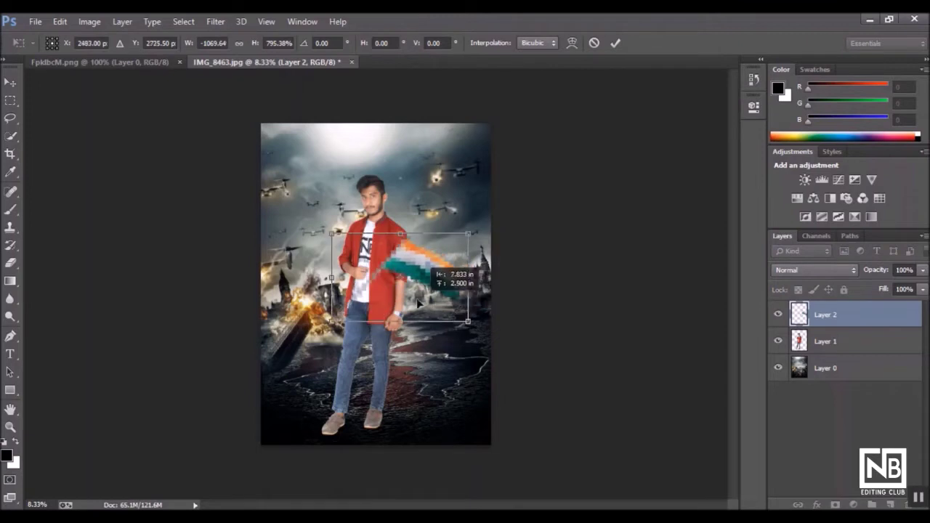
pyautogui.moveTo(459, 231)
pyautogui.mouseDown()
pyautogui.moveTo(450, 176)
pyautogui.moveTo(490, 174)
pyautogui.mouseUp()
pyautogui.moveTo(351, 317); pyautogui.dragTo(351, 335)
pyautogui.moveTo(392, 163); pyautogui.dragTo(379, 139)
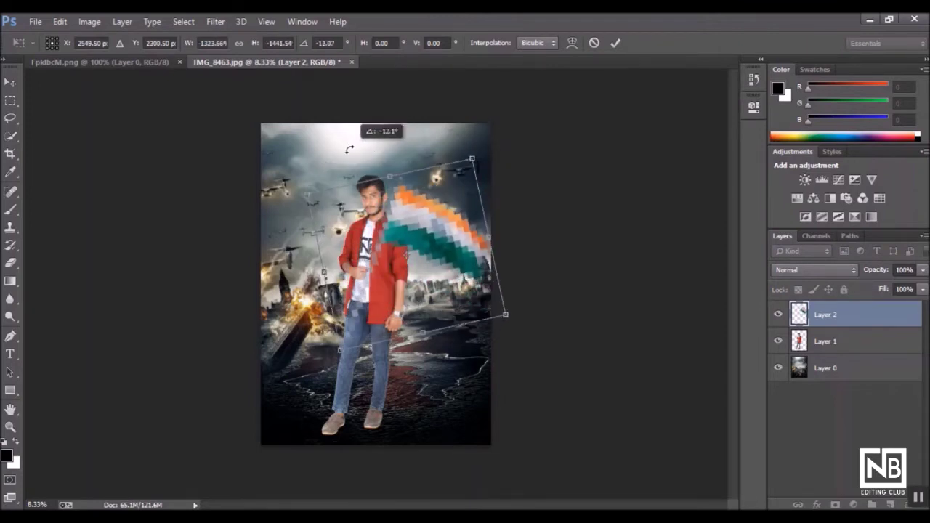
pyautogui.moveTo(411, 197); pyautogui.dragTo(399, 186)
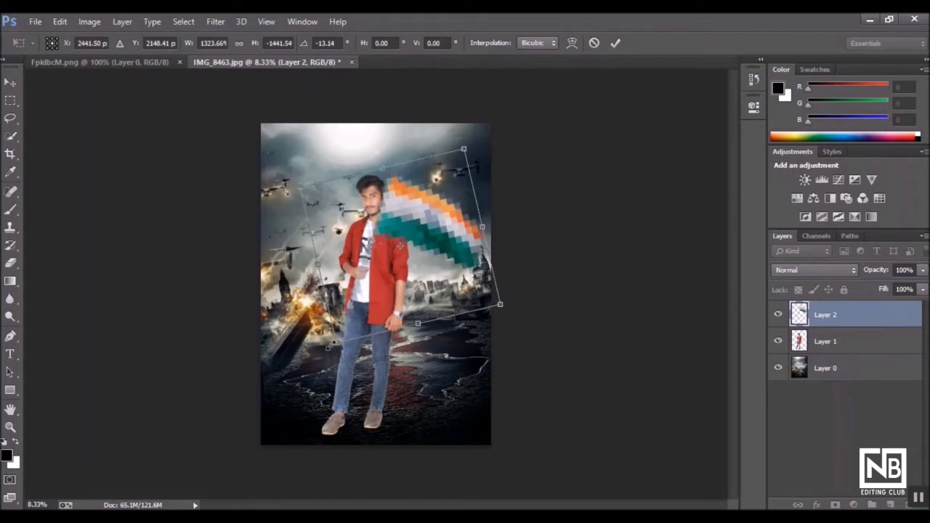
pyautogui.moveTo(330, 347); pyautogui.dragTo(363, 335)
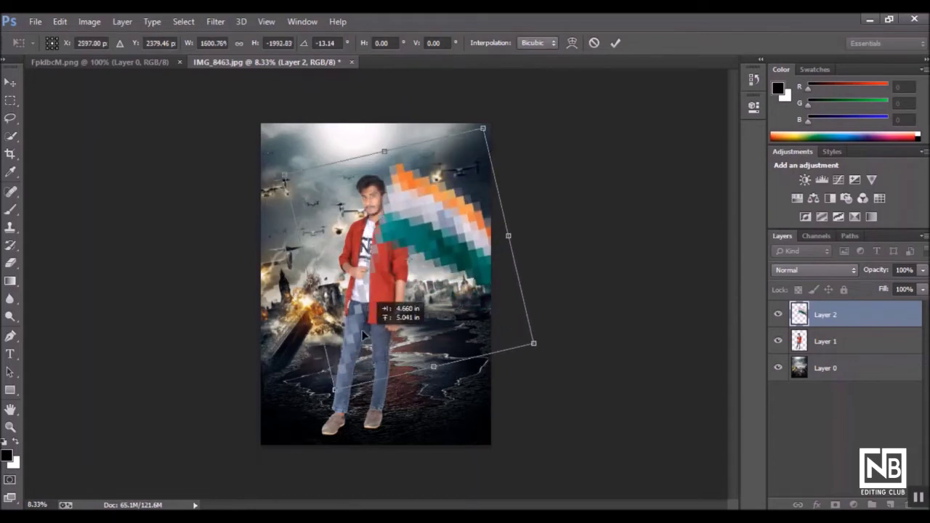
pyautogui.moveTo(363, 335); pyautogui.dragTo(370, 312)
pyautogui.press('Return')
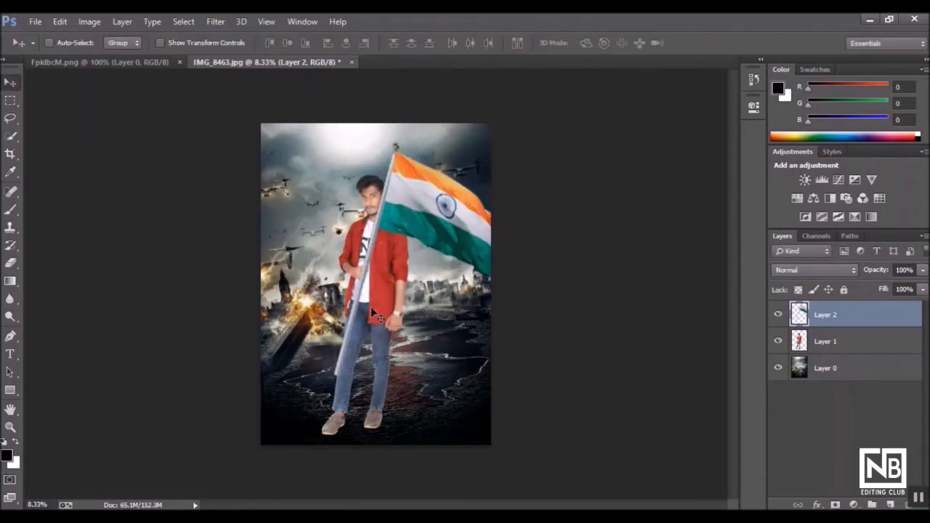
# Shrink the flag slightly, straighten its tilt and move it left into the man's hand.
pyautogui.hotkey('ctrl', 't')
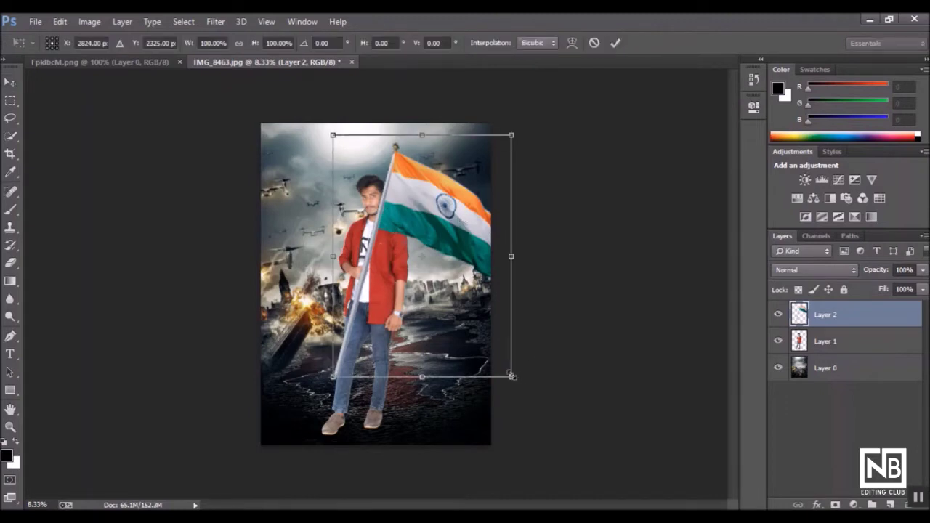
pyautogui.moveTo(511, 376); pyautogui.dragTo(504, 363)
pyautogui.moveTo(506, 111); pyautogui.dragTo(514, 121)
pyautogui.moveTo(444, 181); pyautogui.dragTo(444, 183)
pyautogui.moveTo(425, 108); pyautogui.dragTo(436, 101)
pyautogui.moveTo(435, 174); pyautogui.dragTo(407, 175)
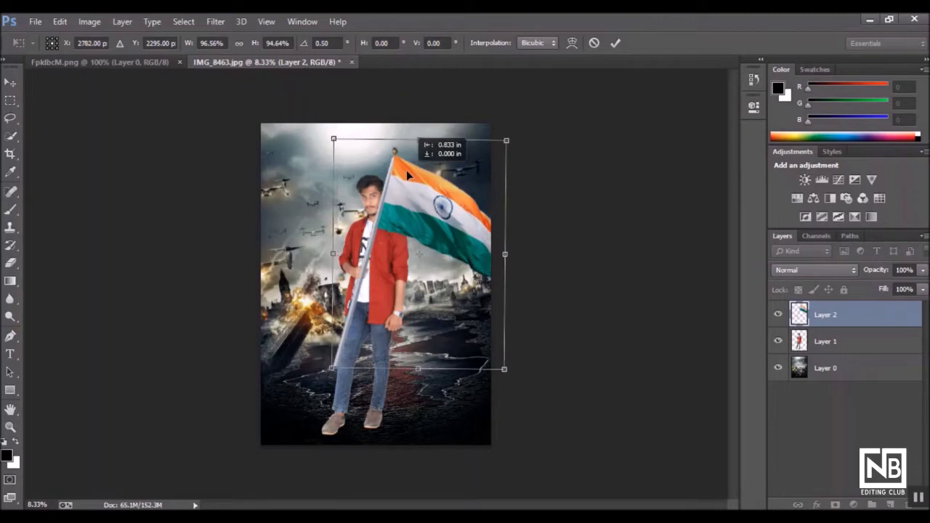
pyautogui.press('Return')
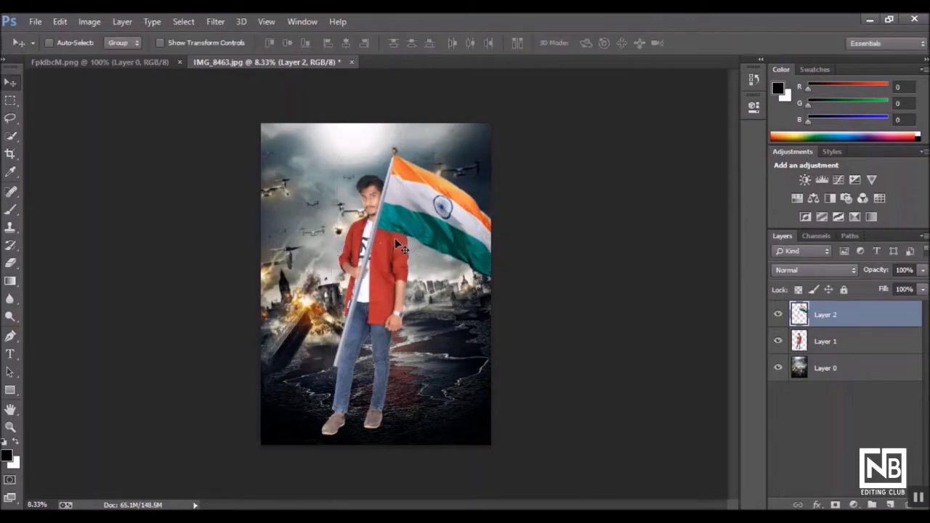
# Nudge the flag slightly up and right to settle it in the grip.
pyautogui.scroll(1, 395, 238)
pyautogui.scroll(1, 394, 238)
pyautogui.scroll(1, 395, 238)
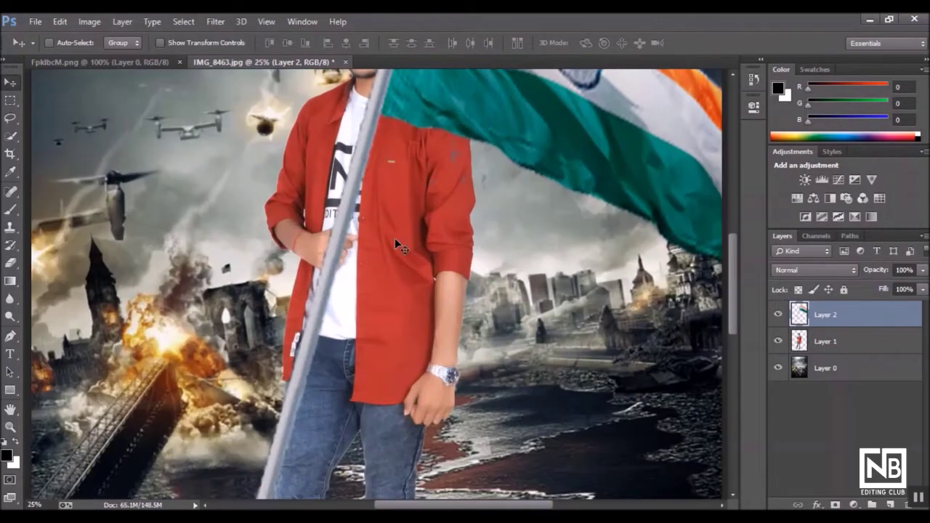
pyautogui.scroll(-2, 526, 288)
pyautogui.scroll(-1, 527, 288)
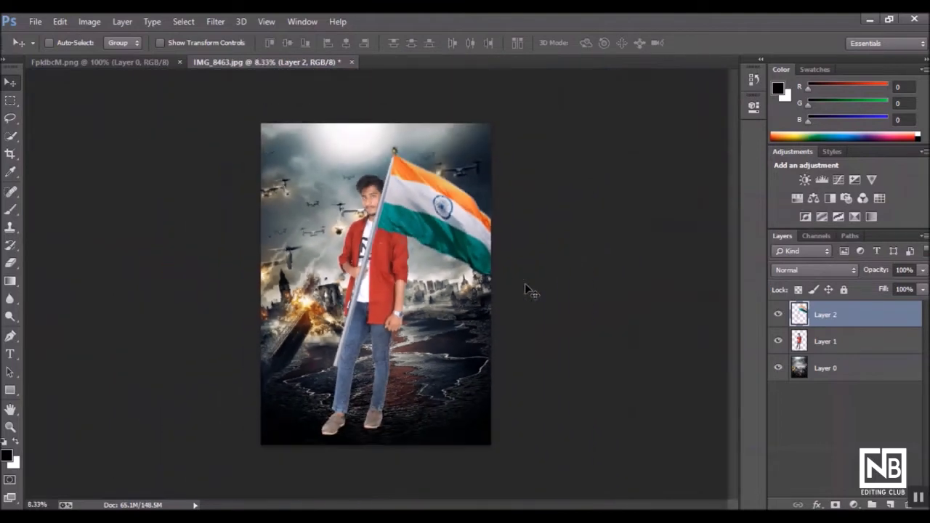
pyautogui.moveTo(411, 203); pyautogui.dragTo(415, 201)
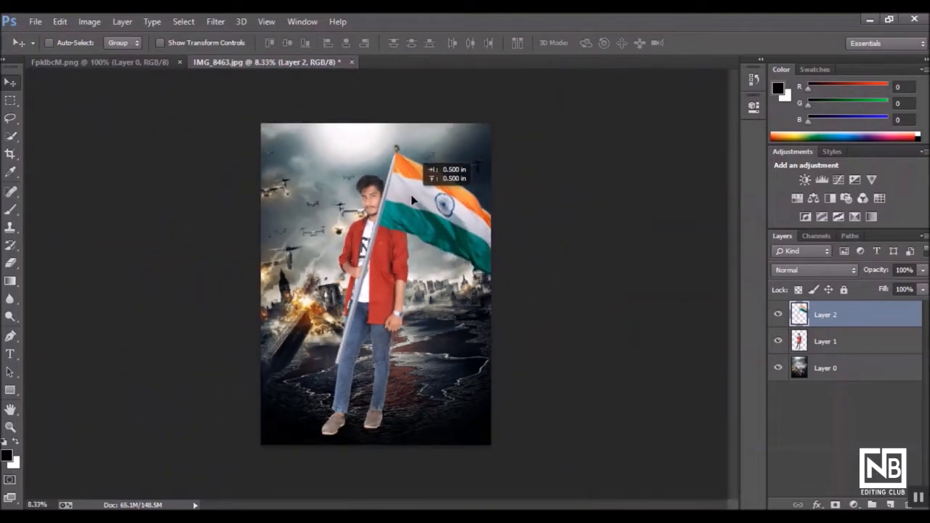
pyautogui.scroll(1, 411, 200)
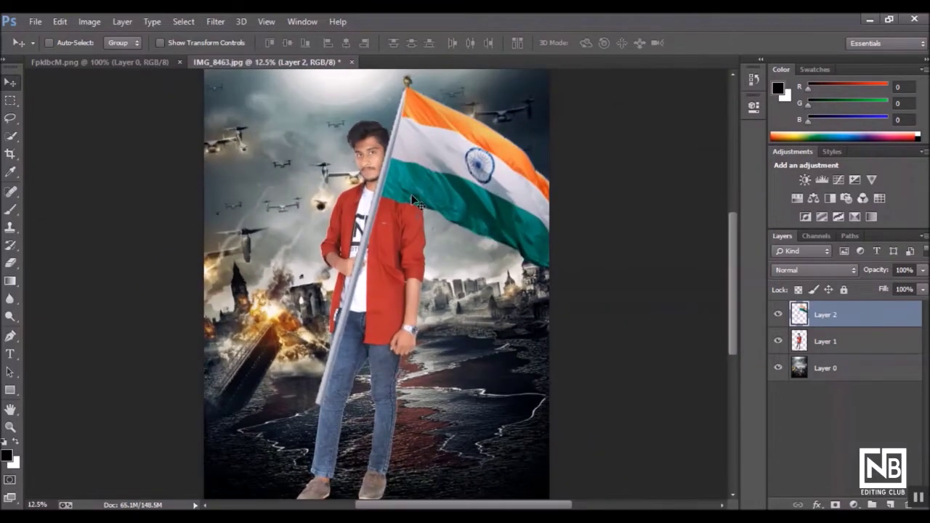
pyautogui.scroll(1, 412, 197)
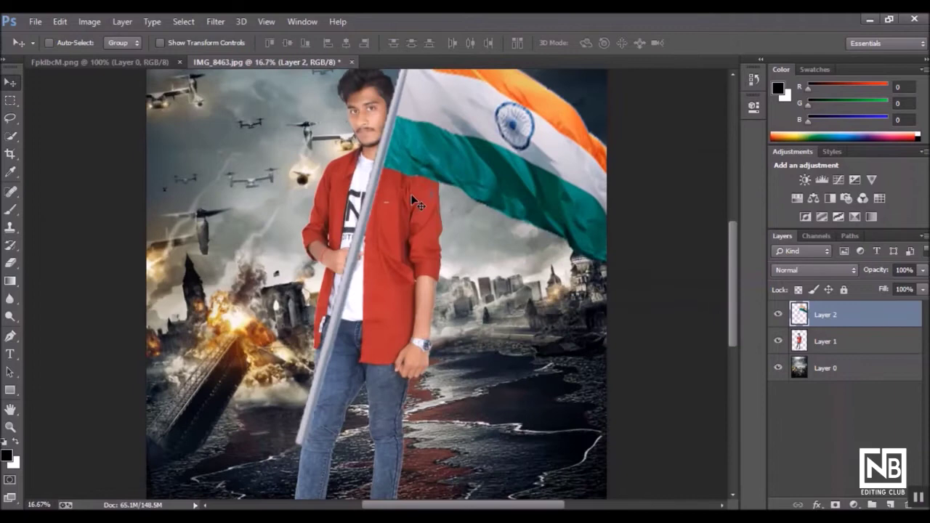
# Zoom in on the hand and add a layer mask to the flag layer, Layer 2.
pyautogui.click(10, 263)
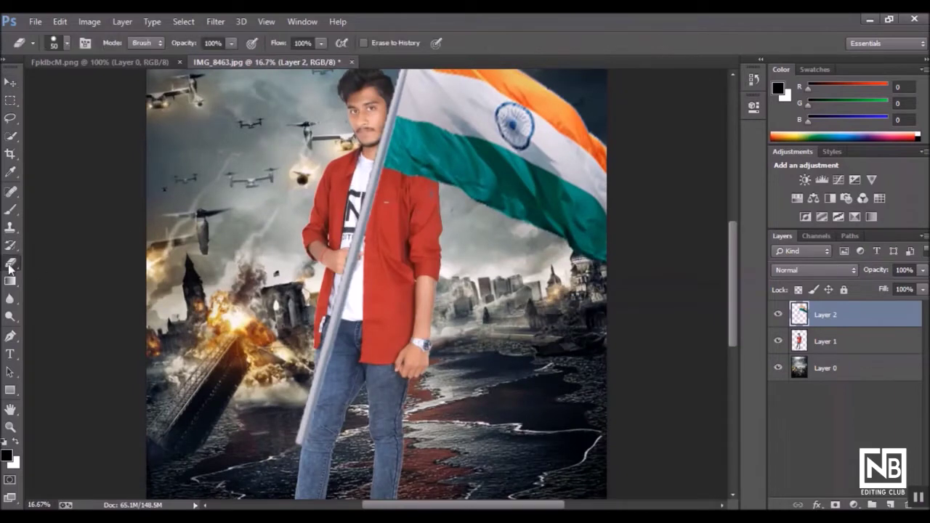
pyautogui.click(839, 346)
pyautogui.hotkey('ctrl', '+')
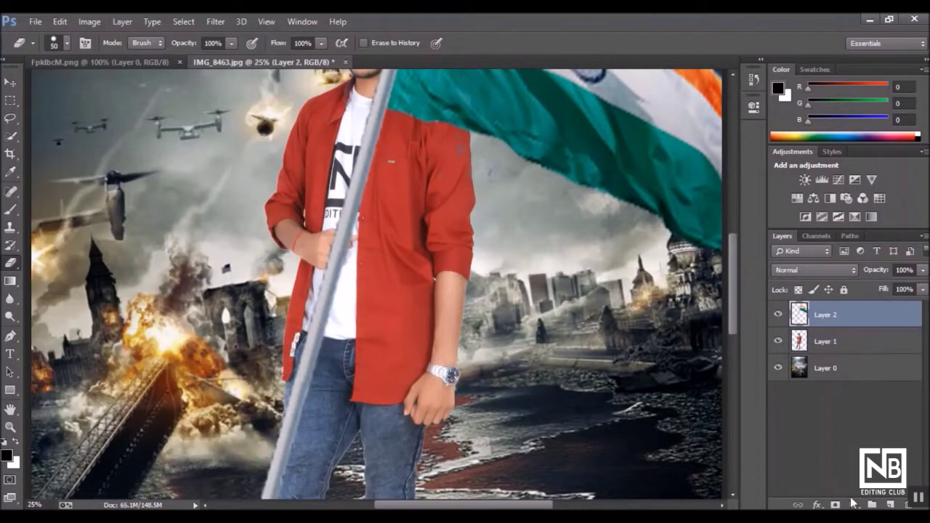
pyautogui.click(825, 313)
pyautogui.click(835, 504)
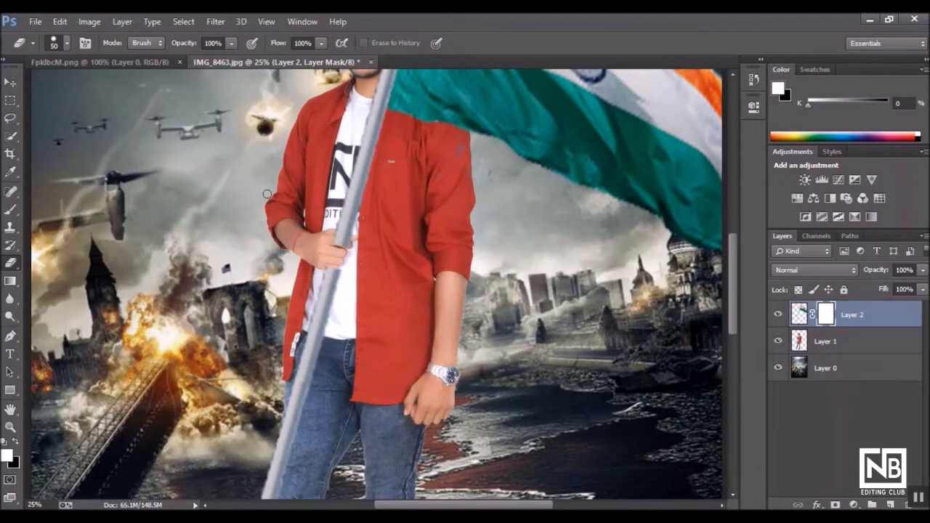
# Enlarge the Eraser brush and use it on the mask to hide the pole over the fingers.
pyautogui.scroll(-1, 284, 211)
pyautogui.press(']')
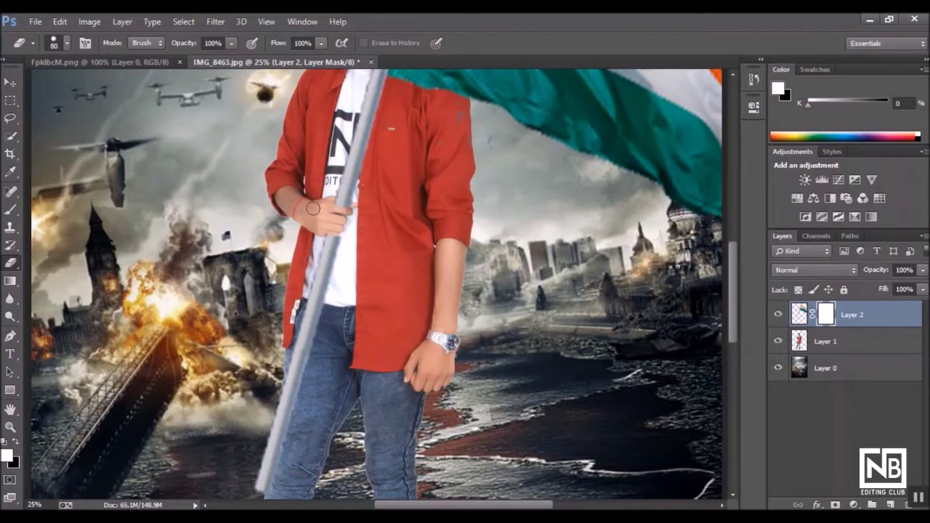
pyautogui.rightClick(319, 221)
pyautogui.click(273, 214)
pyautogui.click(10, 82)
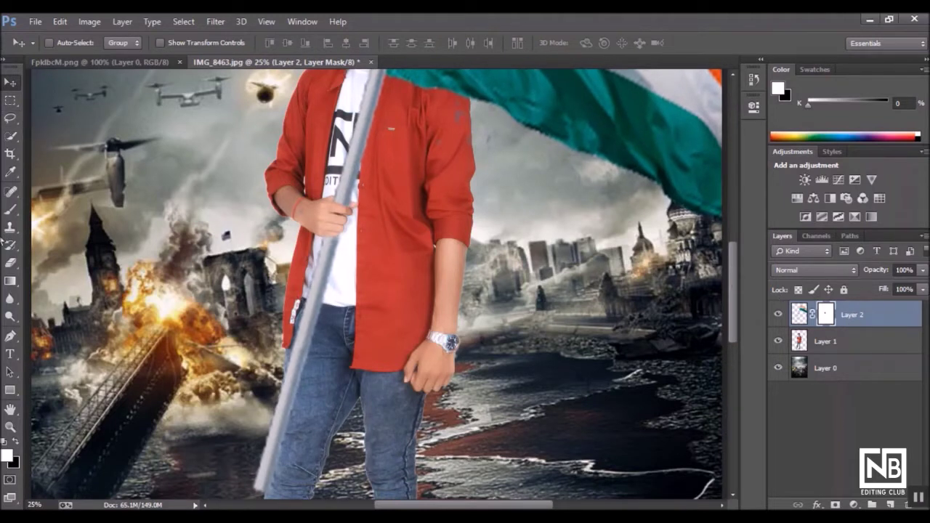
pyautogui.click(10, 262)
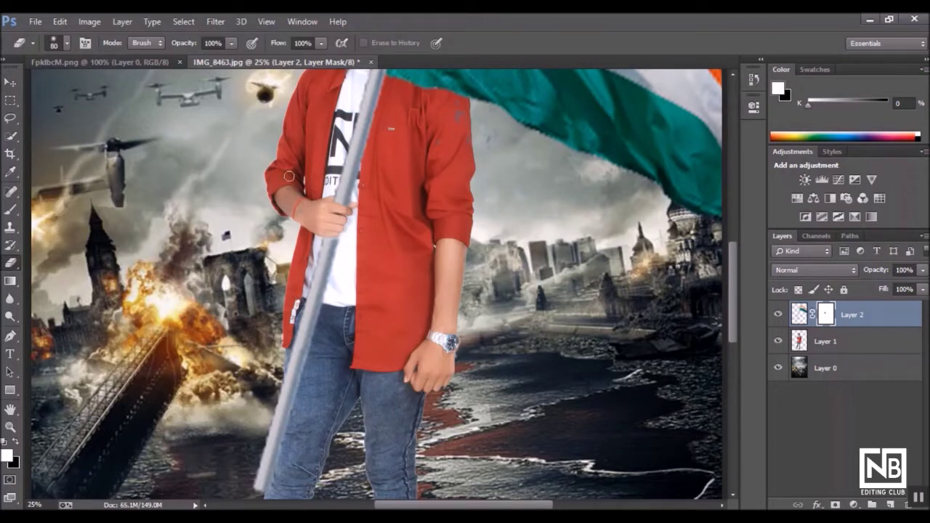
# Switch to the Smudge tool with a soft round brush enlarged to 60 px.
pyautogui.rightClick(10, 298)
pyautogui.click(54, 326)
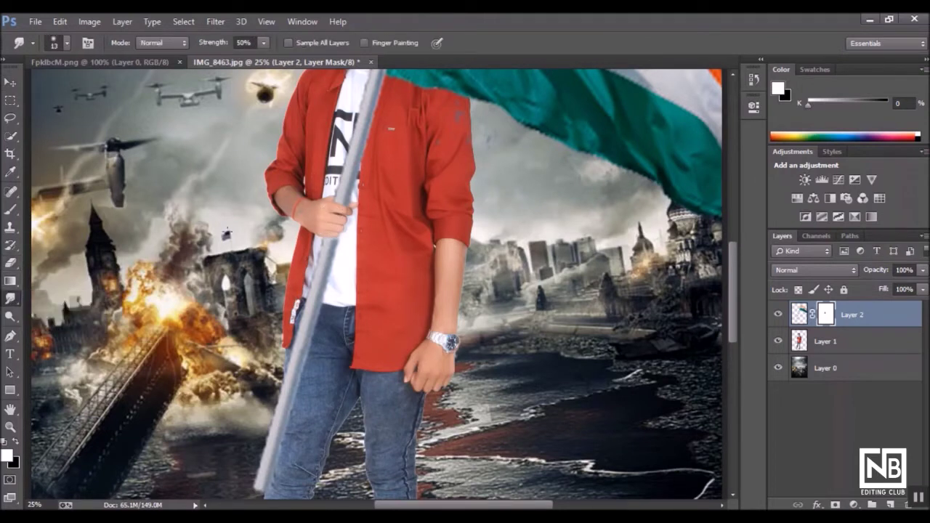
pyautogui.rightClick(327, 213)
pyautogui.scroll(-3, 396, 312)
pyautogui.scroll(-3, 407, 335)
pyautogui.scroll(-3, 417, 359)
pyautogui.scroll(-3, 420, 363)
pyautogui.scroll(3, 421, 367)
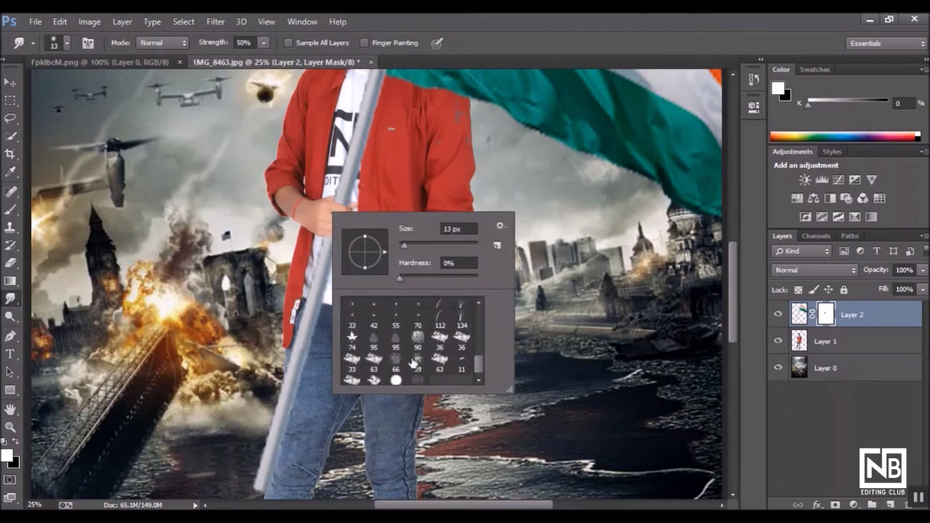
pyautogui.scroll(3, 425, 352)
pyautogui.scroll(3, 427, 338)
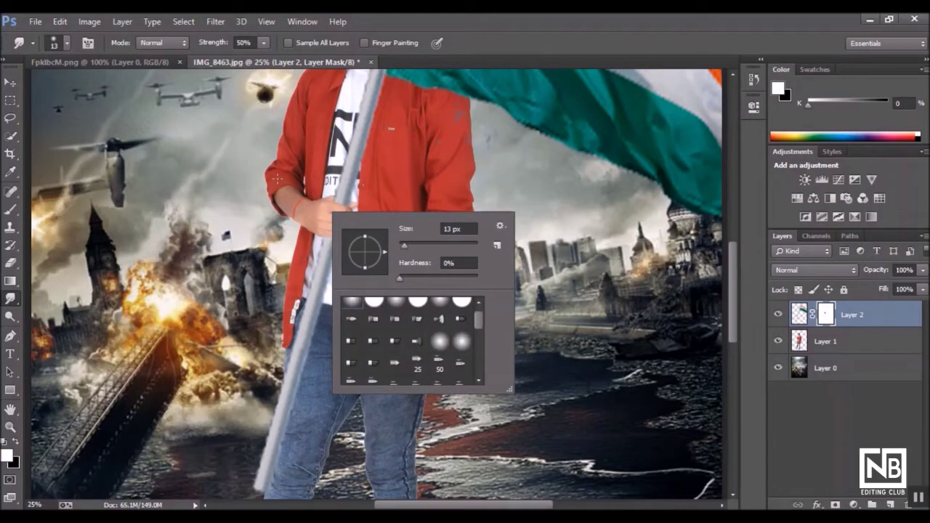
pyautogui.press('Escape')
pyautogui.press(']')
pyautogui.press(']')
pyautogui.press(']')
pyautogui.press(']')
pyautogui.press(']')
pyautogui.press(']')
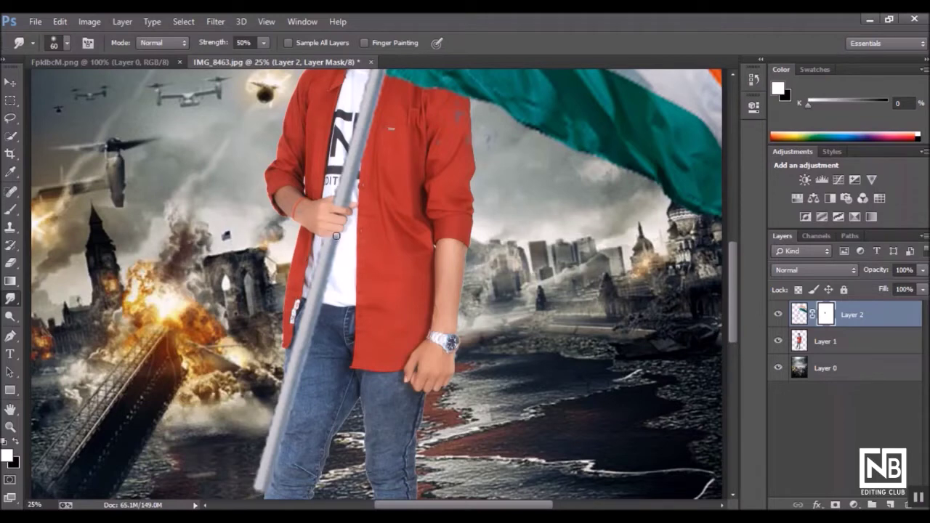
# Zoom out to review the whole poster and bring up the flag mask's menu.
pyautogui.hotkey('ctrl', '-')
pyautogui.hotkey('ctrl', '-')
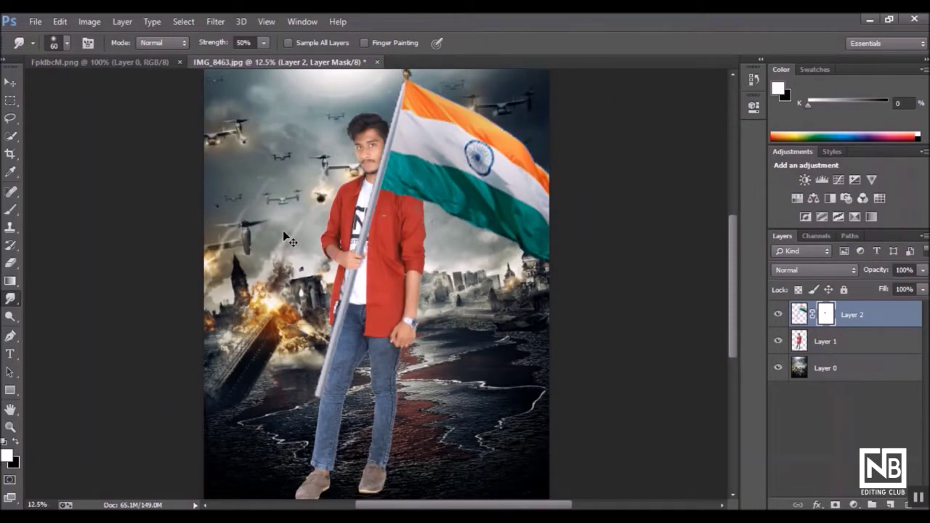
pyautogui.hotkey('ctrl', '+')
pyautogui.hotkey('ctrl', '-')
pyautogui.hotkey('ctrl', '-')
pyautogui.hotkey('ctrl', '-')
pyautogui.hotkey('ctrl', '+')
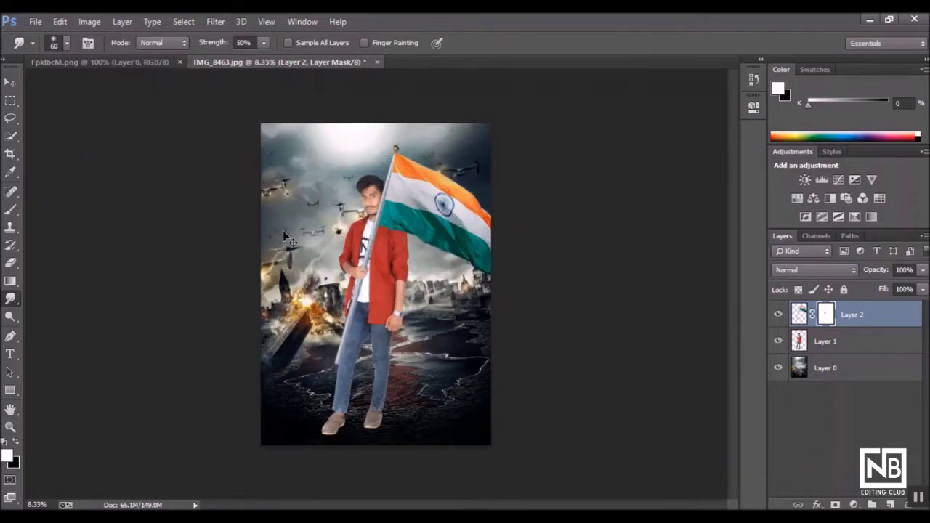
pyautogui.hotkey('ctrl', '+')
pyautogui.hotkey('ctrl', '+')
pyautogui.hotkey('ctrl', '+')
pyautogui.hotkey('ctrl', '-')
pyautogui.hotkey('ctrl', '-')
pyautogui.hotkey('ctrl', '-')
pyautogui.rightClick(823, 320)
# Apply the flag's mask and grade it in Camera Raw: Exposure -0.10, Contrast +13, Shadows +43.
pyautogui.click(785, 358)
pyautogui.click(183, 21)
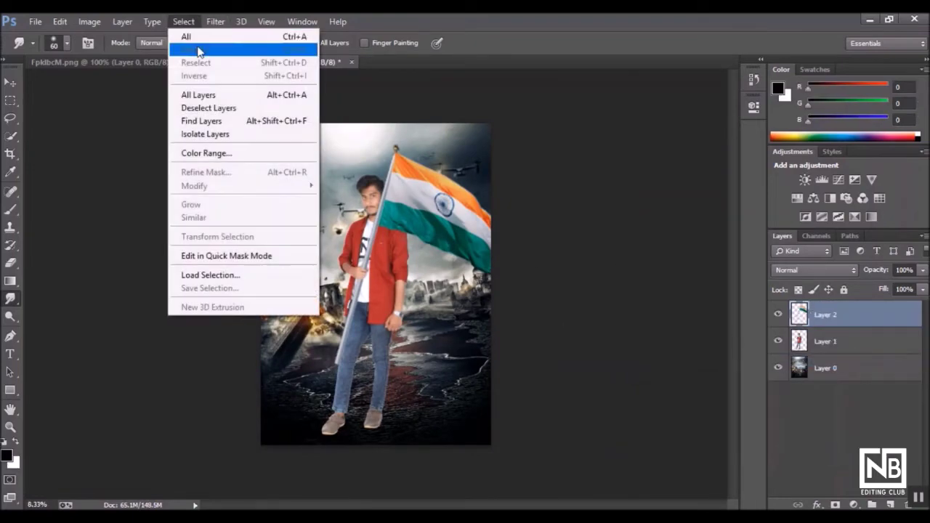
pyautogui.click(221, 101)
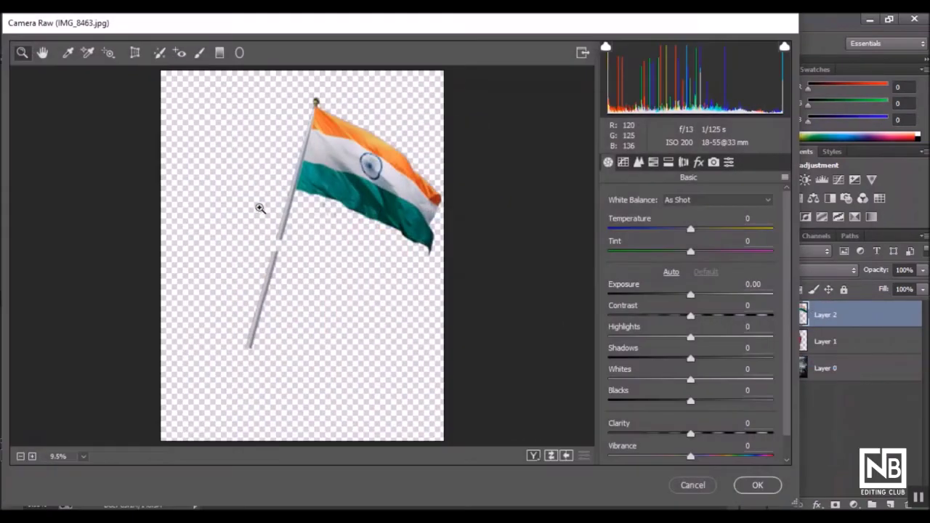
pyautogui.moveTo(693, 295); pyautogui.dragTo(703, 337)
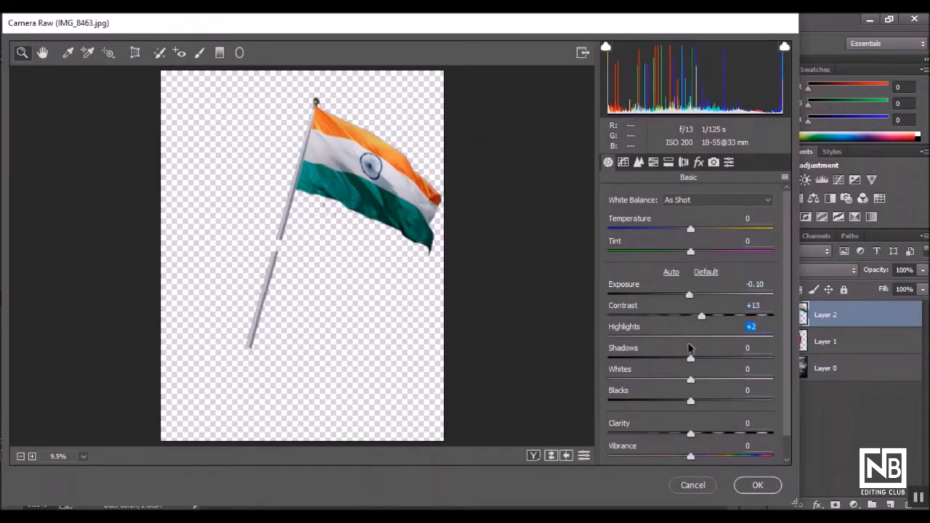
pyautogui.moveTo(706, 359)
pyautogui.mouseDown()
pyautogui.moveTo(725, 359)
pyautogui.moveTo(712, 379)
pyautogui.moveTo(695, 379)
pyautogui.moveTo(716, 400)
pyautogui.moveTo(688, 400)
pyautogui.mouseUp()
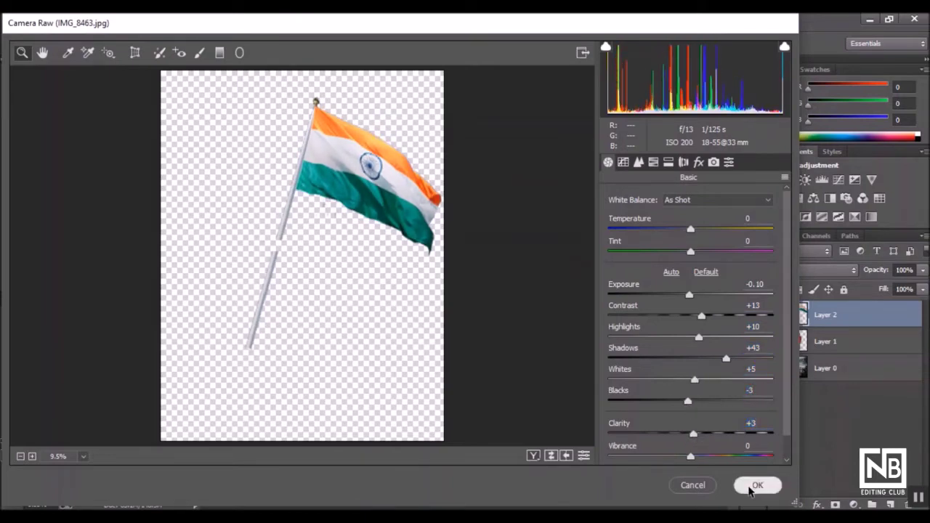
pyautogui.click(755, 485)
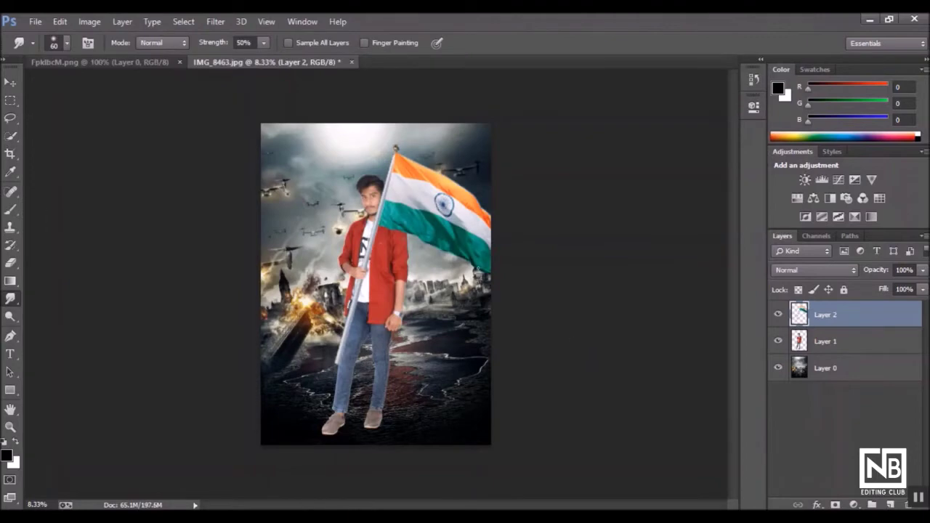
# Check the hand and pole up close, then select the man's layer, Layer 1.
pyautogui.hotkey('ctrl', '+')
pyautogui.hotkey('ctrl', '+')
pyautogui.hotkey('ctrl', '+')
pyautogui.hotkey('ctrl', '+')
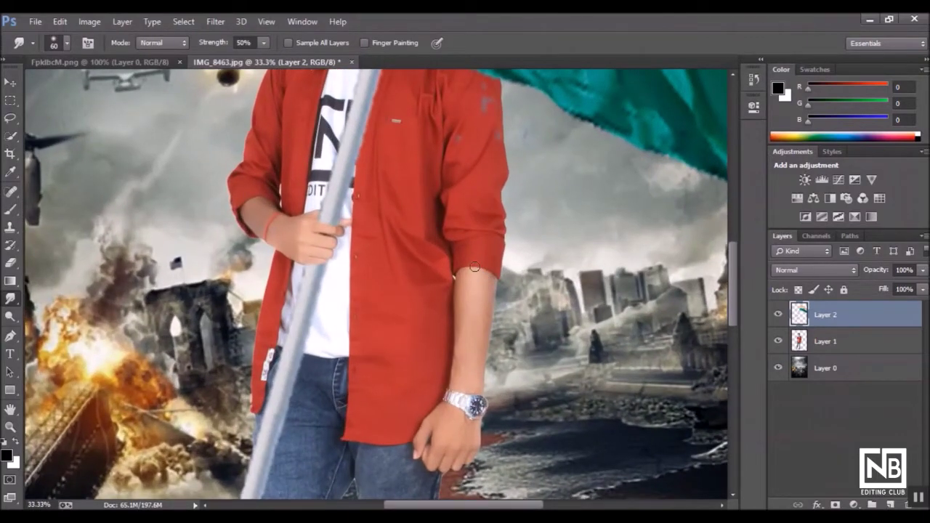
pyautogui.click(10, 262)
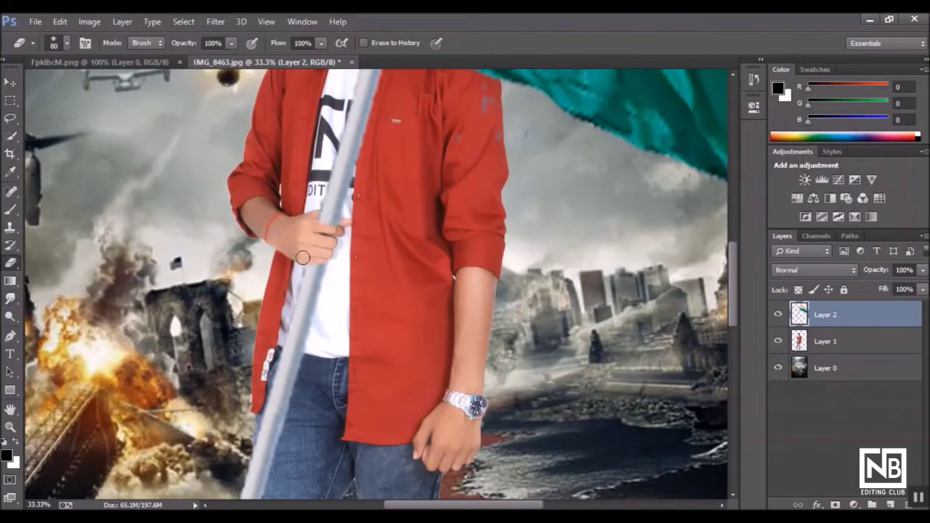
pyautogui.hotkey('ctrl', '-')
pyautogui.hotkey('ctrl', '-')
pyautogui.hotkey('ctrl', '-')
pyautogui.hotkey('ctrl', '-')
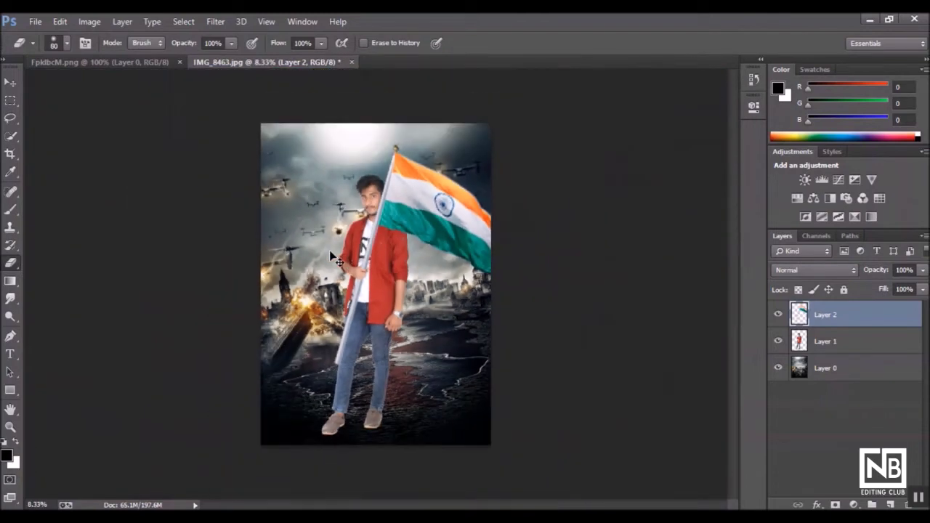
pyautogui.hotkey('ctrl', '-')
pyautogui.hotkey('ctrl', '+')
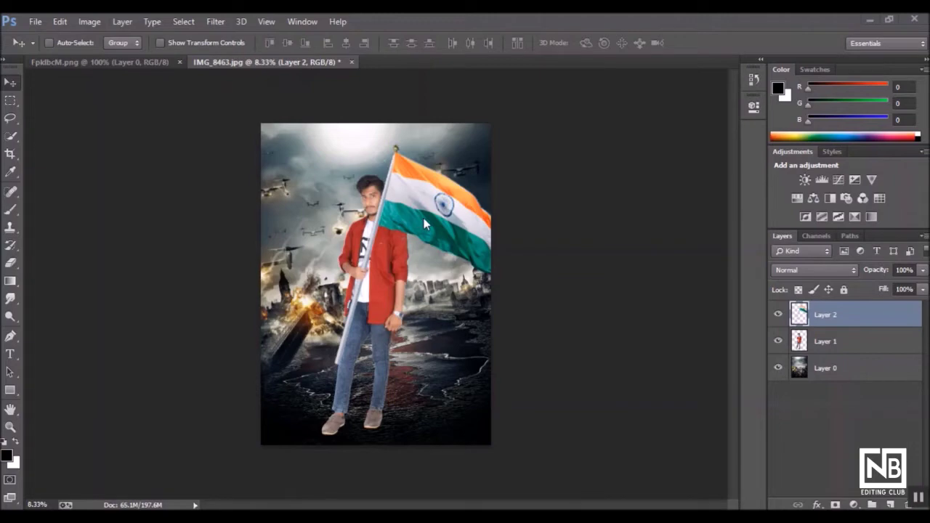
pyautogui.click(824, 340)
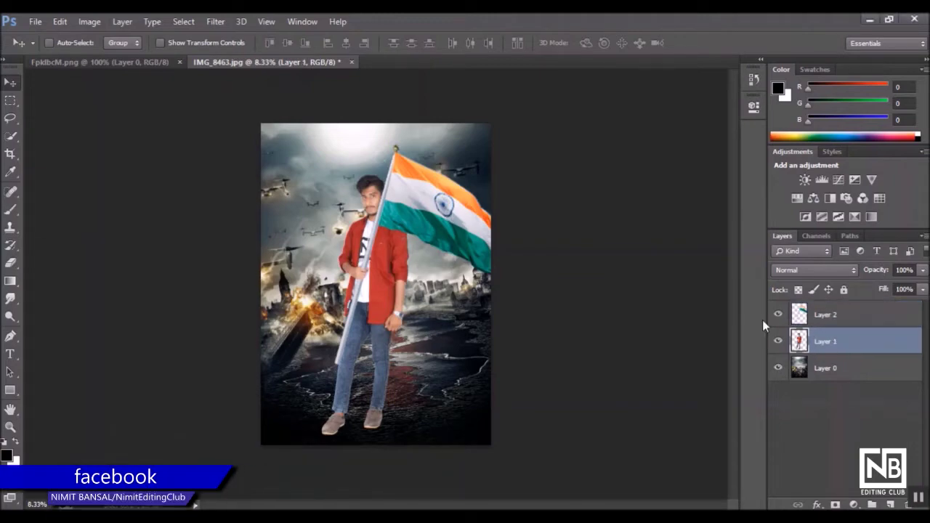
# Open the scratch-mark image nimit1 (24).
pyautogui.hotkey('ctrl', '+')
pyautogui.hotkey('ctrl', '+')
pyautogui.hotkey('ctrl', '-')
pyautogui.hotkey('ctrl', '-')
pyautogui.hotkey('ctrl', '+')
pyautogui.click(35, 21)
pyautogui.click(44, 45)
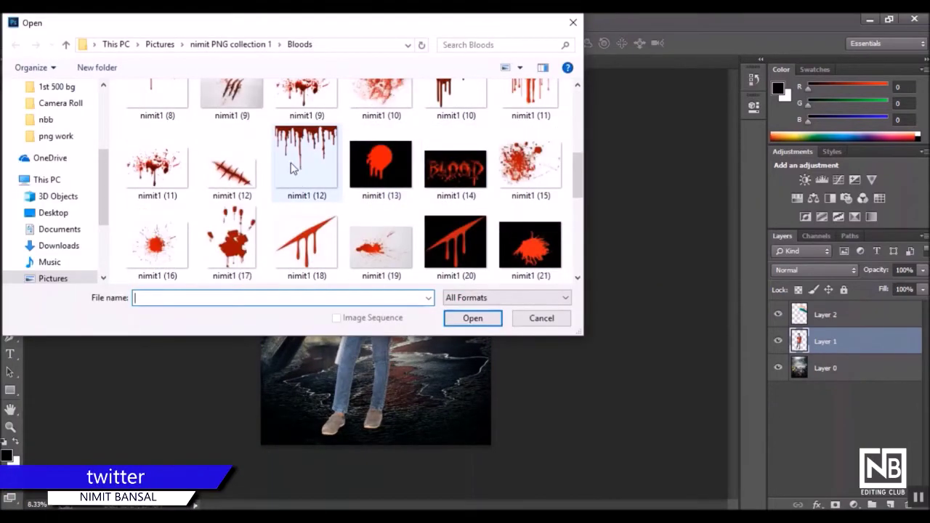
pyautogui.scroll(-1, 240, 196)
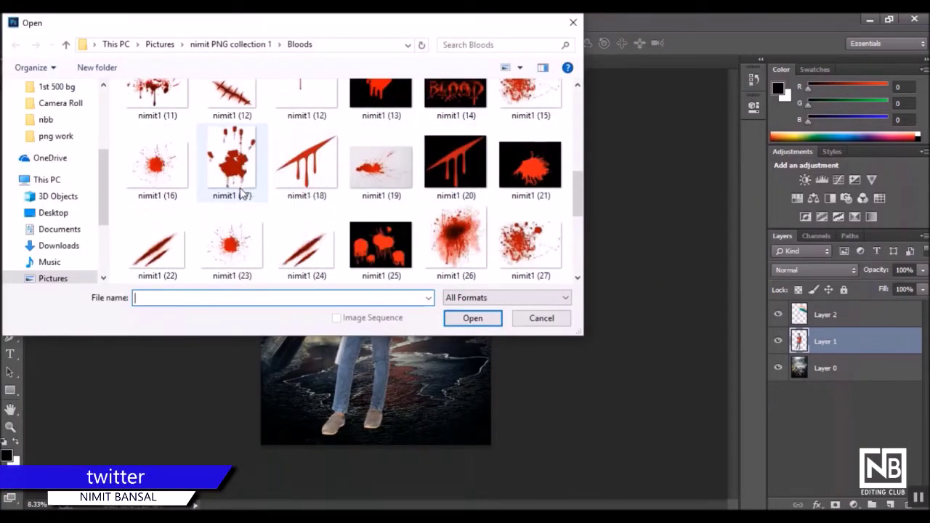
pyautogui.click(323, 250)
pyautogui.click(473, 318)
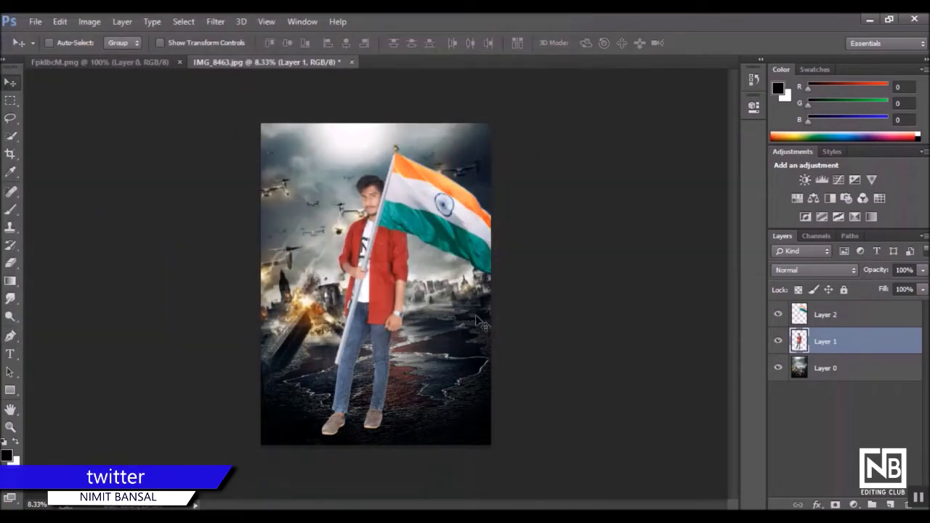
# Bring the scratch mark into the poster as Layer 3, set to Multiply, on the man's arm.
pyautogui.moveTo(184, 102); pyautogui.dragTo(305, 61)
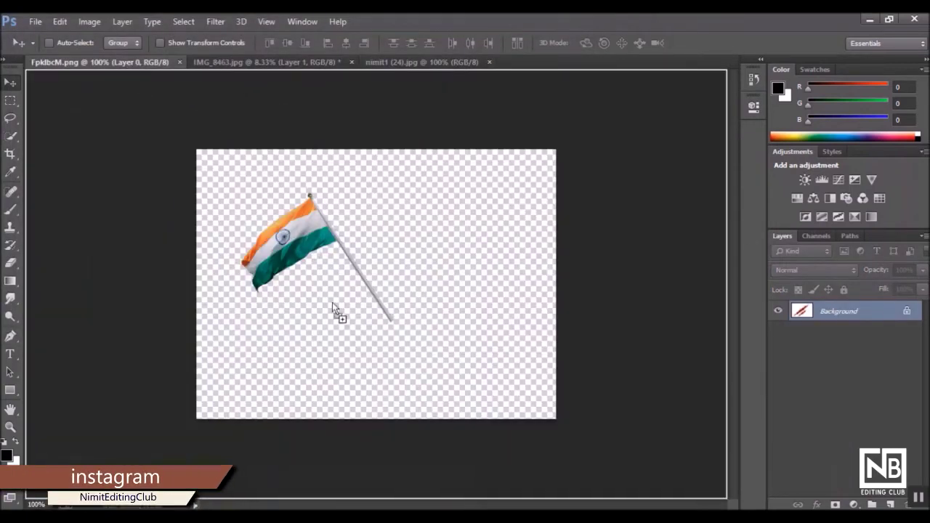
pyautogui.moveTo(305, 61)
pyautogui.mouseDown()
pyautogui.moveTo(404, 297)
pyautogui.moveTo(452, 269)
pyautogui.mouseUp()
pyautogui.hotkey('ctrl', '+')
pyautogui.hotkey('ctrl', 't')
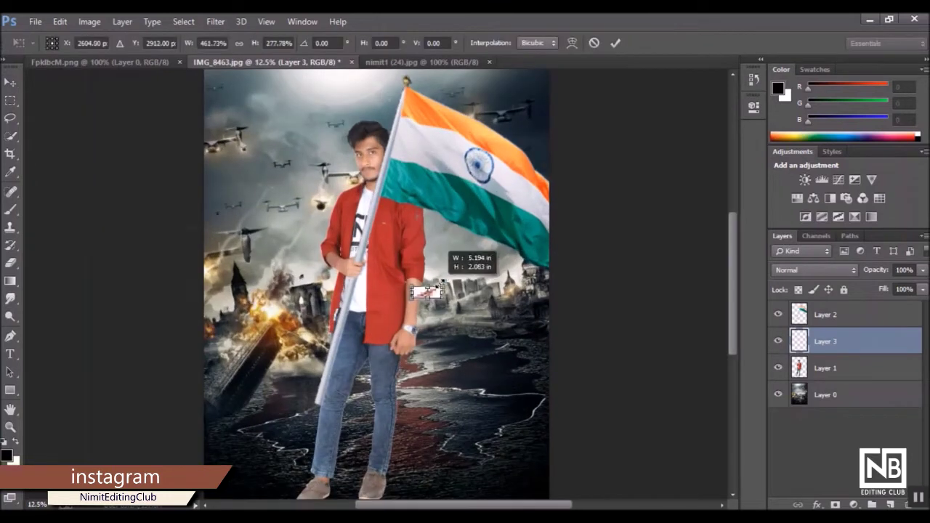
pyautogui.press('Return')
pyautogui.click(814, 270)
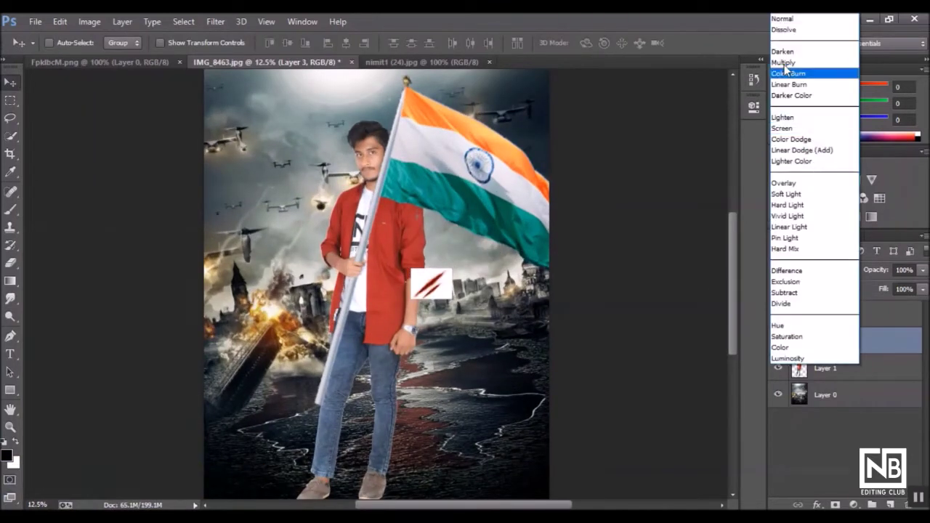
pyautogui.click(795, 66)
pyautogui.moveTo(429, 294); pyautogui.dragTo(408, 300)
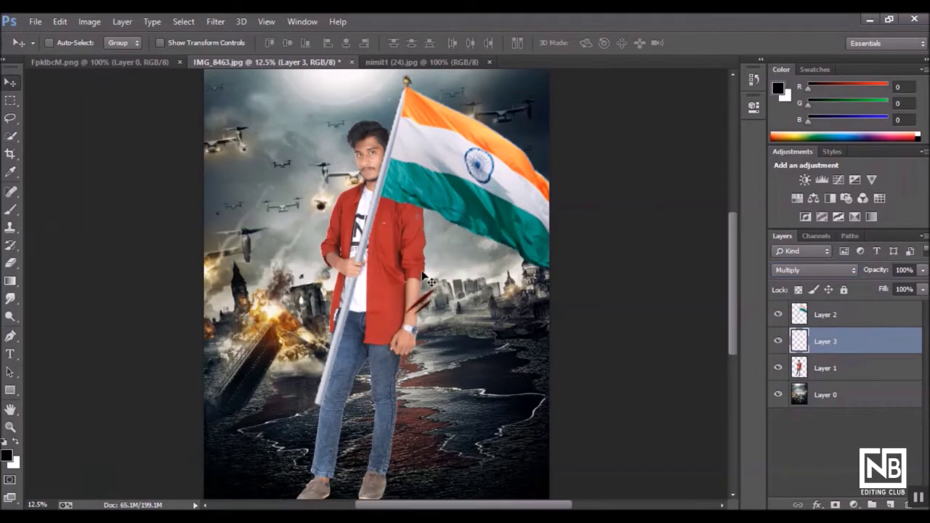
# Rotate the scratch mark to run along the arm and set its opacity to 53%.
pyautogui.hotkey('ctrl', 't')
pyautogui.moveTo(427, 263)
pyautogui.mouseDown()
pyautogui.moveTo(395, 270)
pyautogui.moveTo(439, 292)
pyautogui.moveTo(417, 313)
pyautogui.mouseUp()
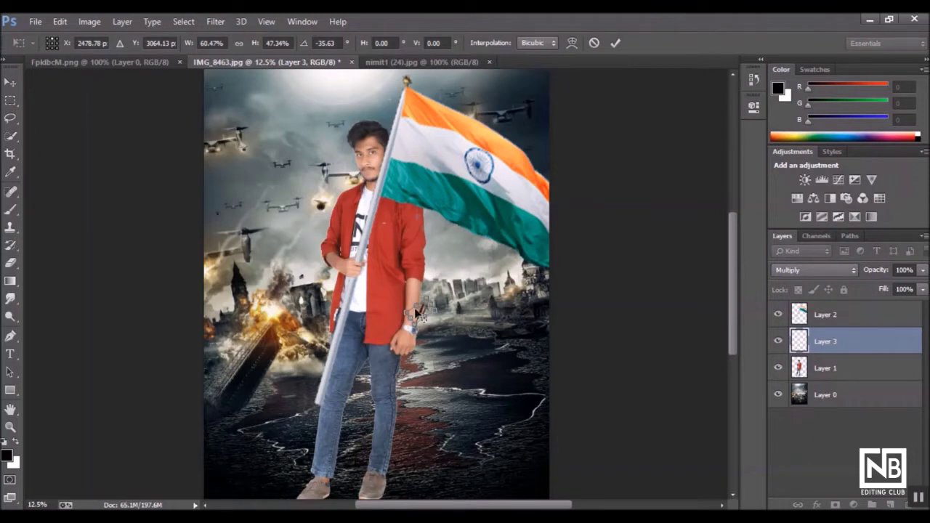
pyautogui.click(615, 44)
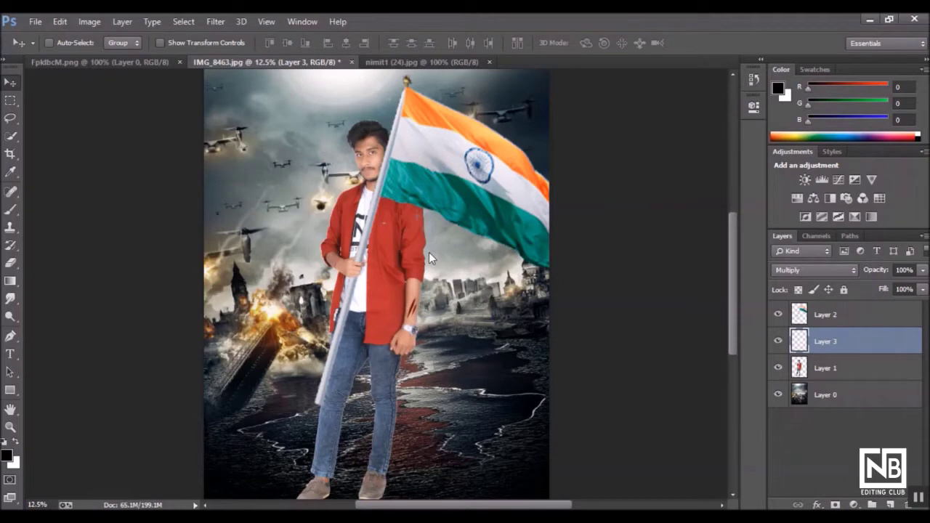
pyautogui.click(923, 269)
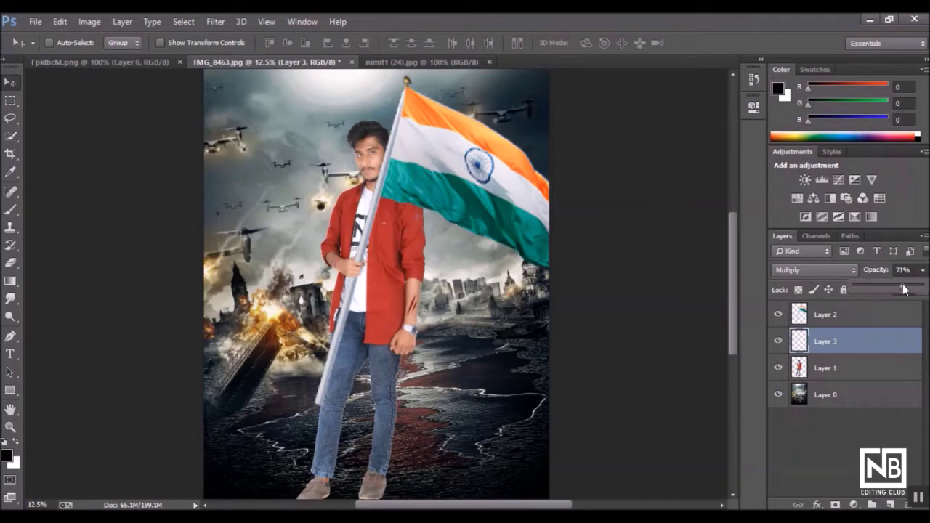
# Tilt the scratch about 14° and place a duplicate, Layer 3 copy, further along the forearm.
pyautogui.hotkey('ctrl', '+')
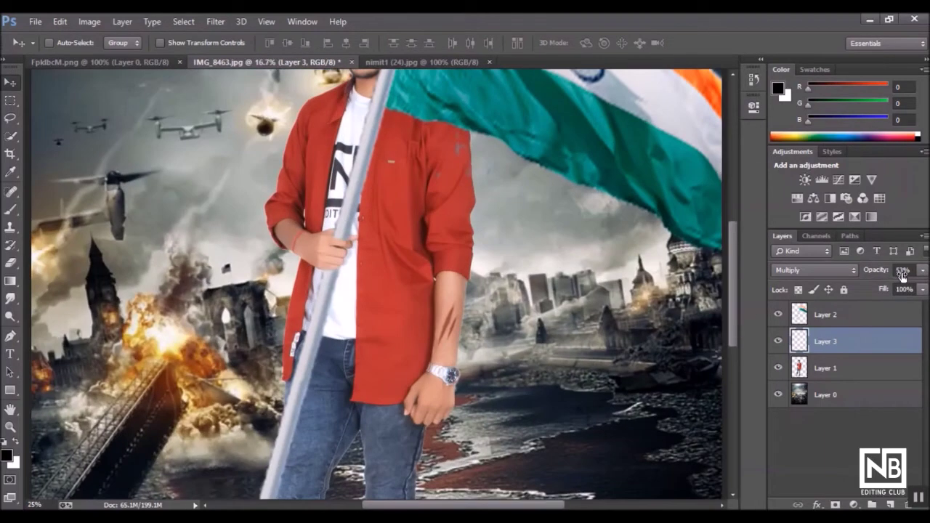
pyautogui.hotkey('ctrl', 't')
pyautogui.moveTo(463, 229); pyautogui.dragTo(458, 222)
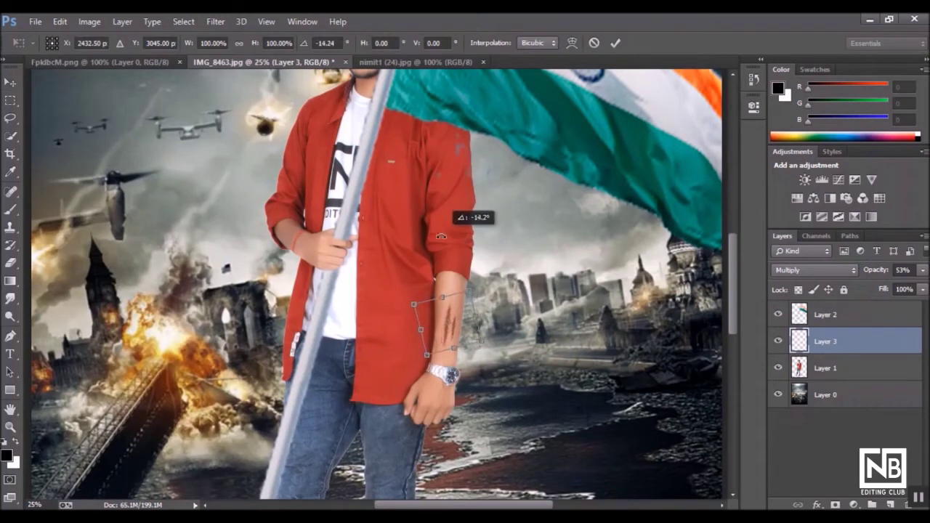
pyautogui.press('Return')
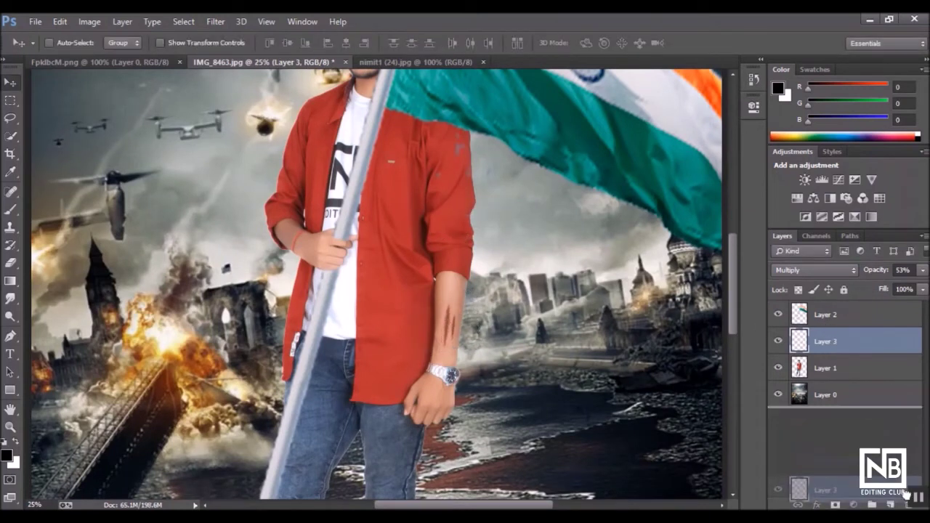
pyautogui.moveTo(829, 340); pyautogui.dragTo(871, 504)
pyautogui.moveTo(465, 320); pyautogui.dragTo(458, 251)
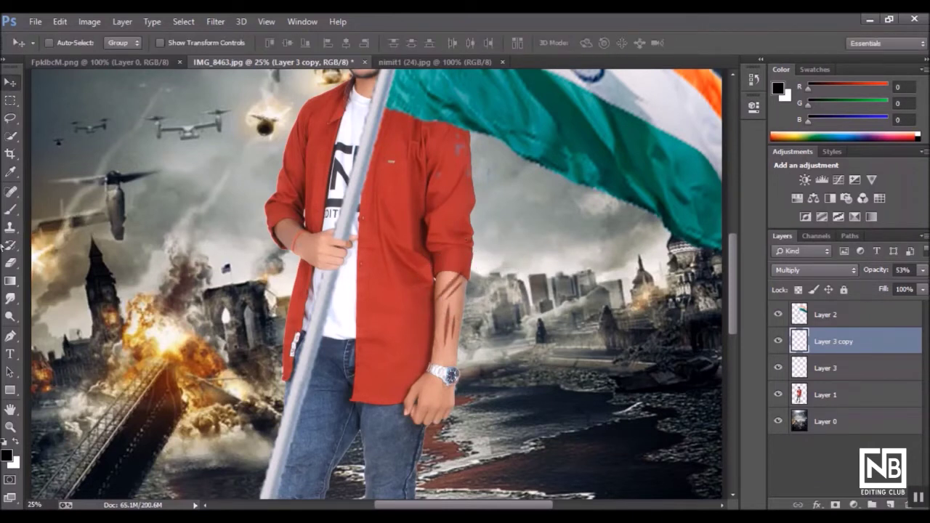
# Duplicate the scratch marks as Layer 3 copy 2 and move them onto the flag-holding hand.
pyautogui.click(10, 263)
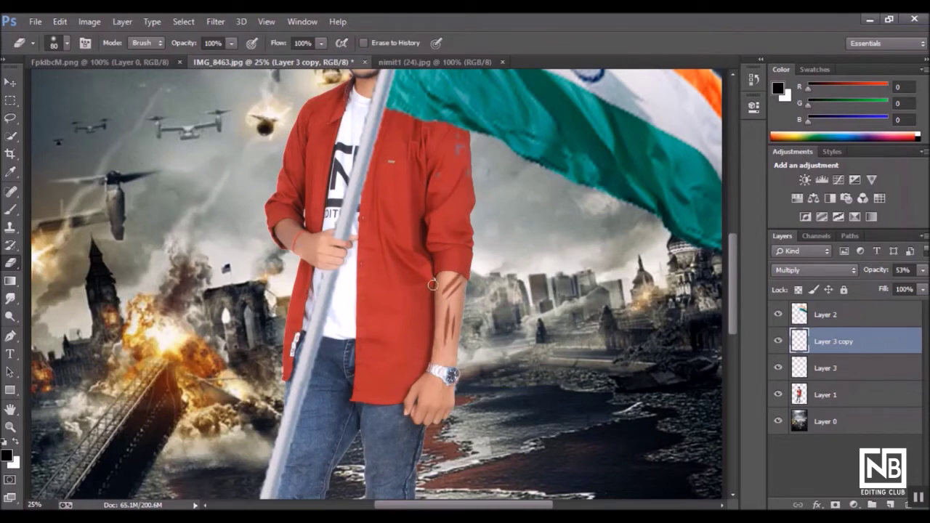
pyautogui.hotkey('ctrl', '-')
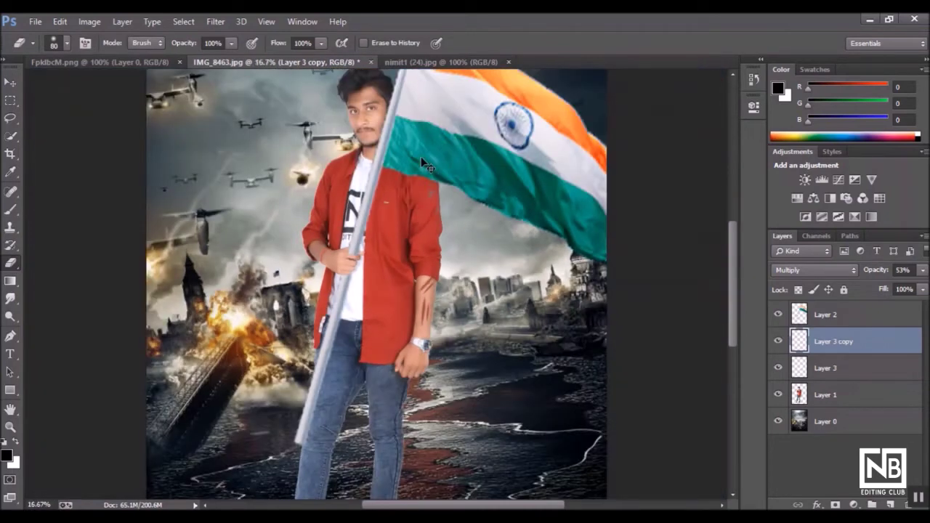
pyautogui.hotkey('ctrl', '-')
pyautogui.hotkey('ctrl', '-')
pyautogui.hotkey('ctrl', '+')
pyautogui.hotkey('ctrl', '+')
pyautogui.moveTo(852, 348); pyautogui.dragTo(890, 504)
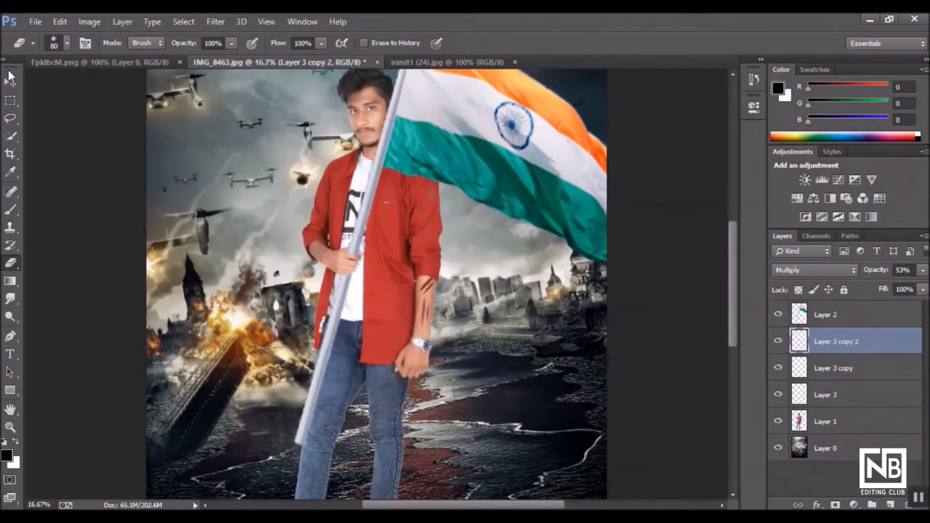
pyautogui.click(10, 81)
pyautogui.moveTo(396, 270)
pyautogui.mouseDown()
pyautogui.moveTo(318, 216)
pyautogui.moveTo(369, 174)
pyautogui.moveTo(368, 237)
pyautogui.mouseUp()
# Scale the hand scratches down to about 65% and tilt them to fit.
pyautogui.hotkey('ctrl', 't')
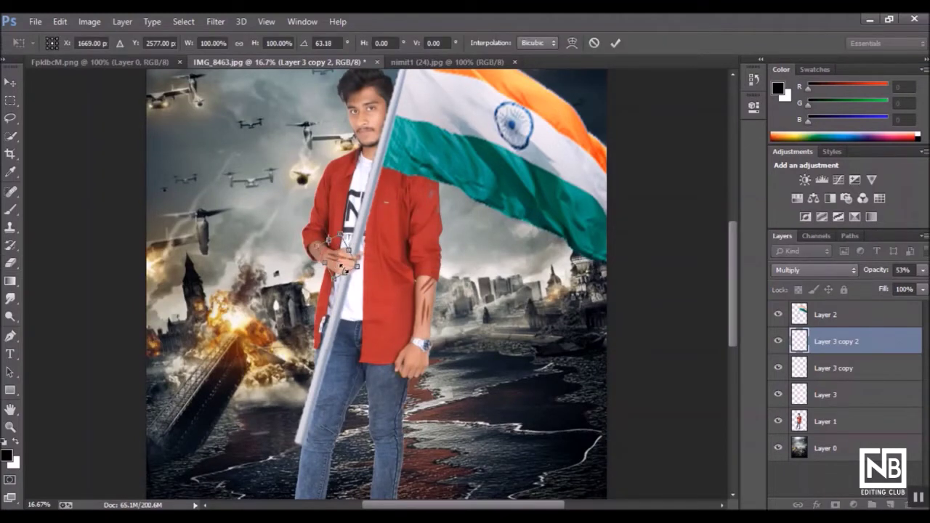
pyautogui.scroll(2, 347, 269)
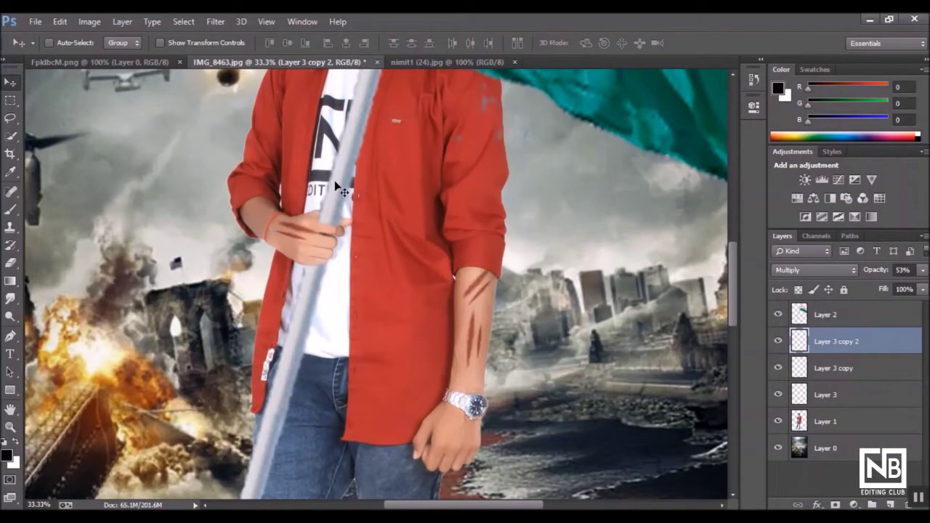
pyautogui.moveTo(325, 260); pyautogui.dragTo(300, 240)
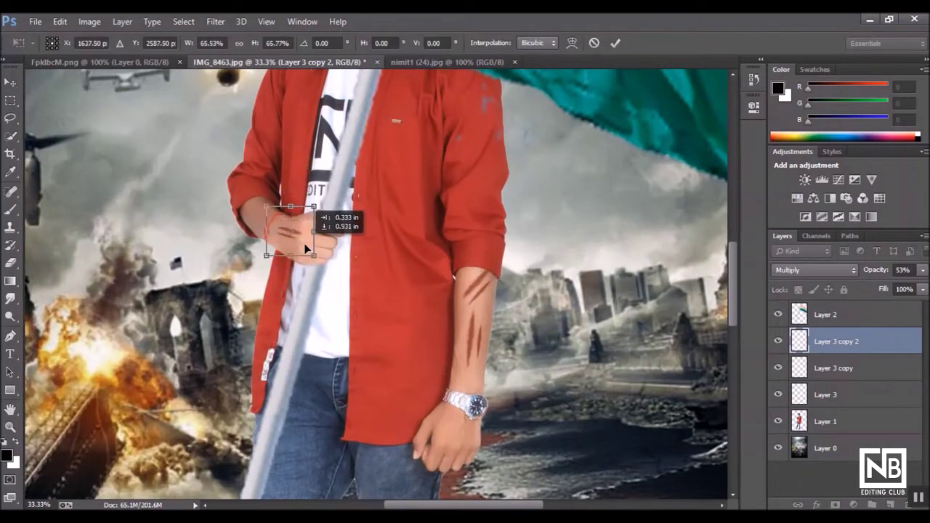
pyautogui.press('Return')
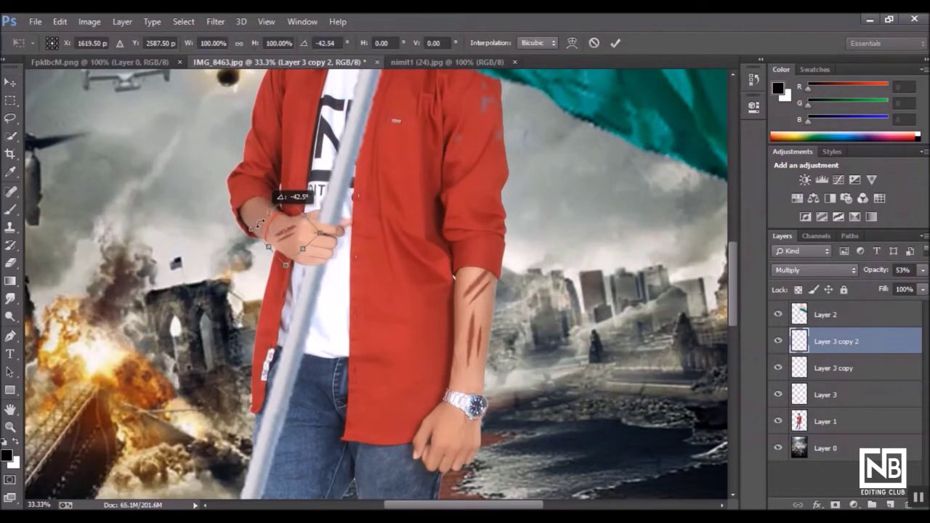
pyautogui.scroll(-1, 348, 193)
pyautogui.scroll(-2, 347, 190)
pyautogui.scroll(1, 345, 185)
pyautogui.scroll(-1, 345, 183)
pyautogui.scroll(-1, 347, 181)
pyautogui.scroll(1, 348, 182)
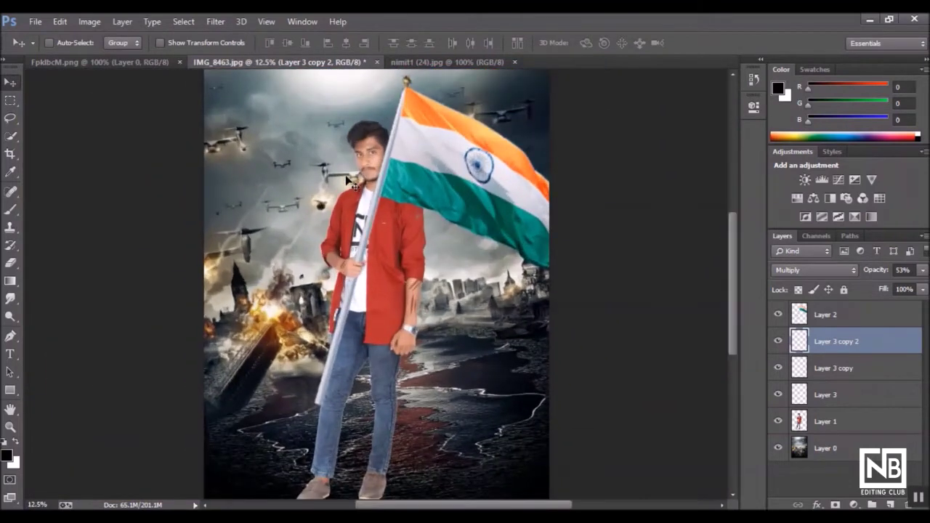
# Select Layer 1, the man, with the Eraser tool active.
pyautogui.click(799, 414)
pyautogui.press('e')
pyautogui.scroll(-1, 233, 149)
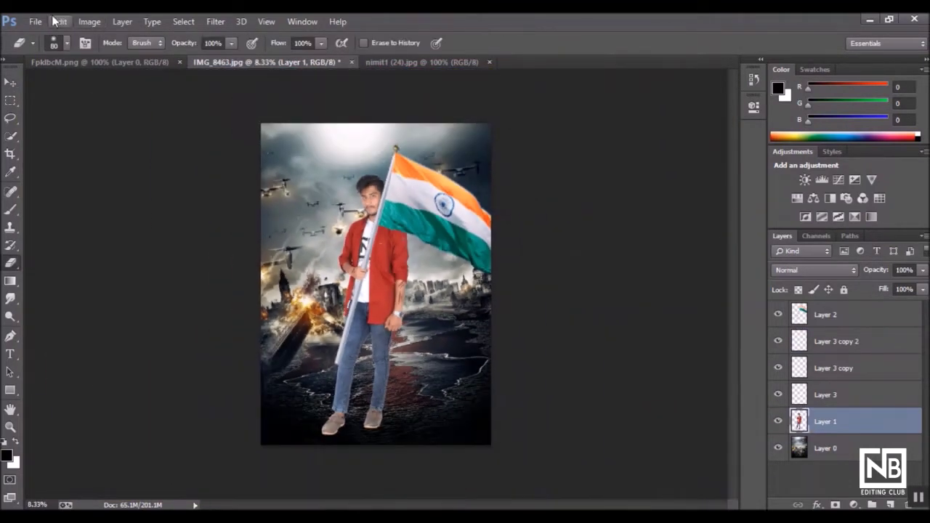
# Place the nimit1 (35) blood splatter image into the poster and enlarge it.
pyautogui.click(35, 21)
pyautogui.click(51, 253)
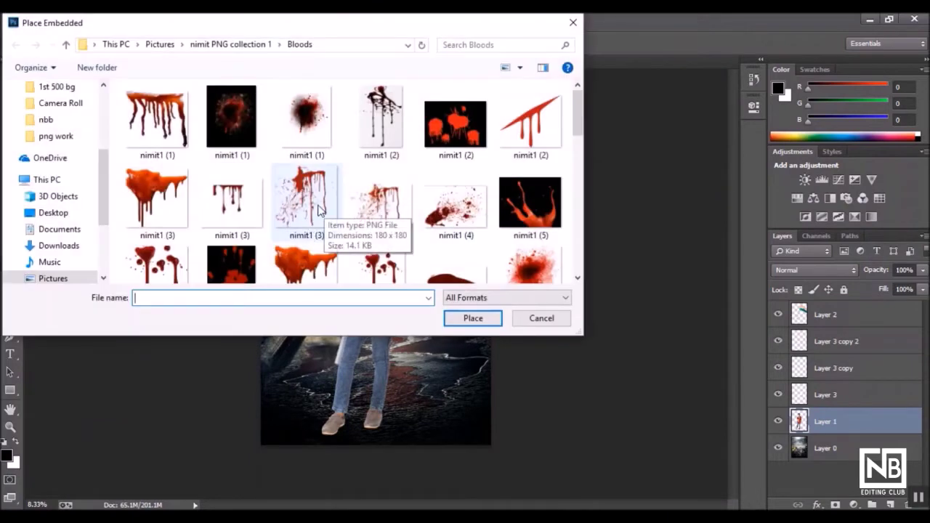
pyautogui.scroll(-1, 320, 209)
pyautogui.scroll(-1, 322, 207)
pyautogui.scroll(-1, 323, 203)
pyautogui.scroll(-1, 335, 182)
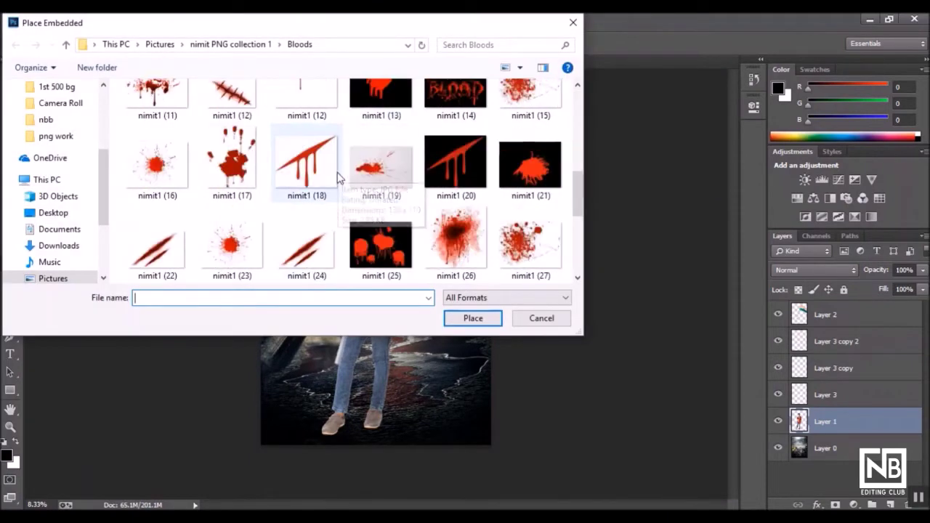
pyautogui.scroll(-1, 168, 183)
pyautogui.scroll(-1, 167, 183)
pyautogui.click(231, 247)
pyautogui.click(472, 318)
pyautogui.moveTo(385, 291)
pyautogui.mouseDown()
pyautogui.moveTo(522, 372)
pyautogui.moveTo(497, 396)
pyautogui.mouseUp()
pyautogui.press('Return')
# Set the splatter to Multiply, rasterize its layer, and move it onto the jeans.
pyautogui.press('e')
pyautogui.click(813, 269)
pyautogui.click(807, 62)
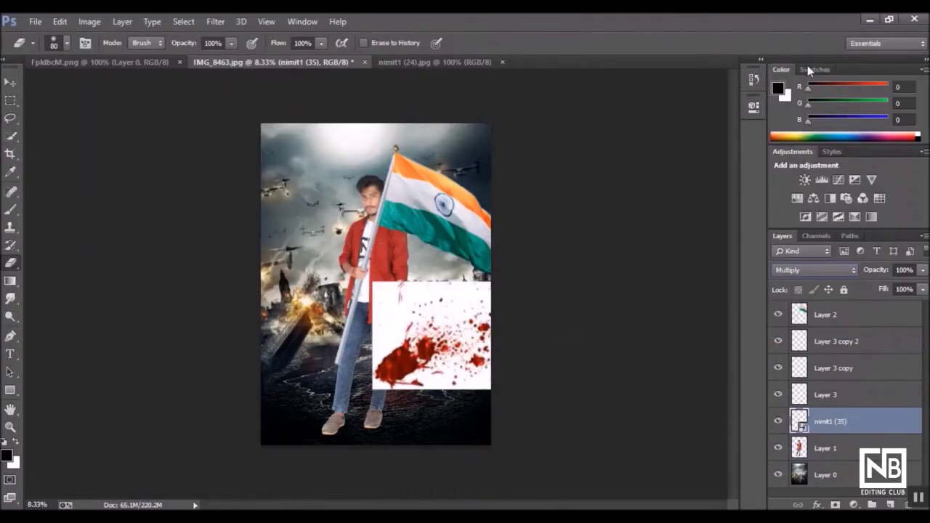
pyautogui.click(401, 365)
pyautogui.click(441, 218)
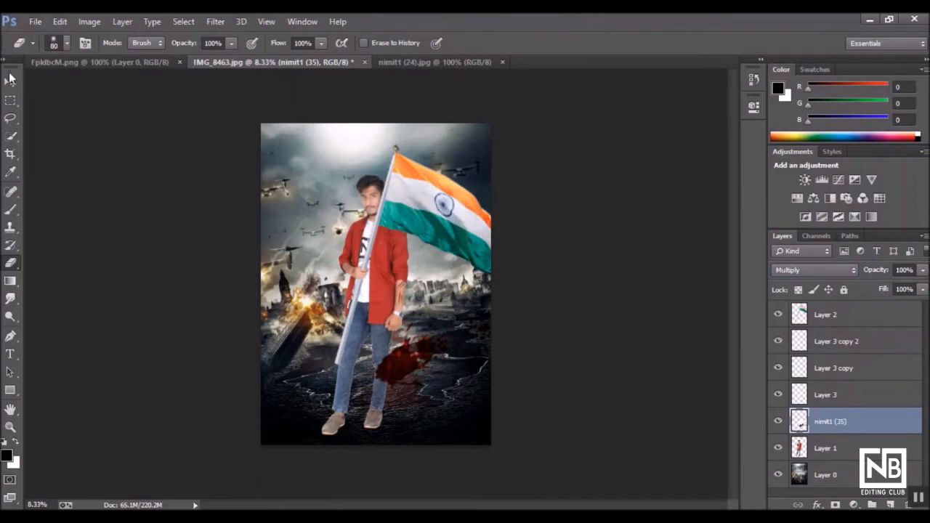
pyautogui.click(9, 76)
pyautogui.moveTo(351, 363); pyautogui.dragTo(314, 364)
# Enlarge the splatter and reposition it down over the man's legs and shoes.
pyautogui.hotkey('ctrl', 't')
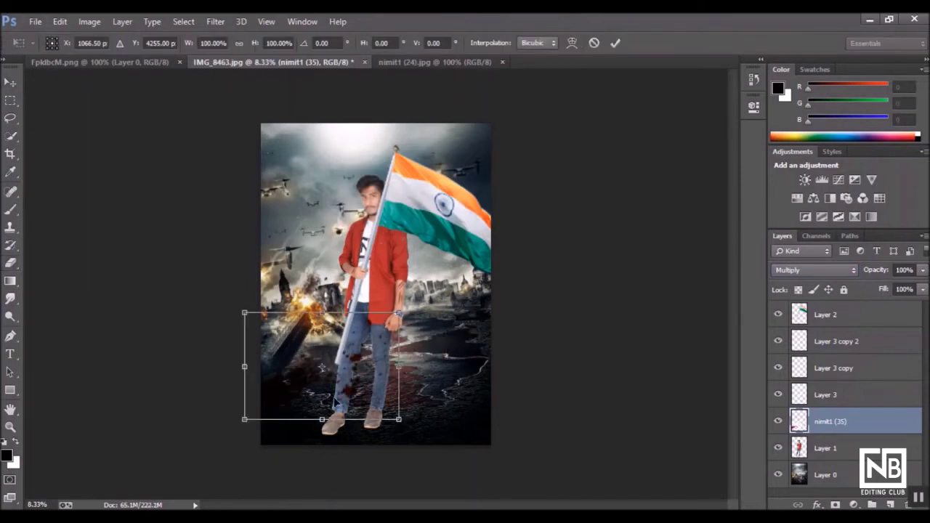
pyautogui.moveTo(363, 431); pyautogui.dragTo(499, 494)
pyautogui.moveTo(444, 415); pyautogui.dragTo(378, 402)
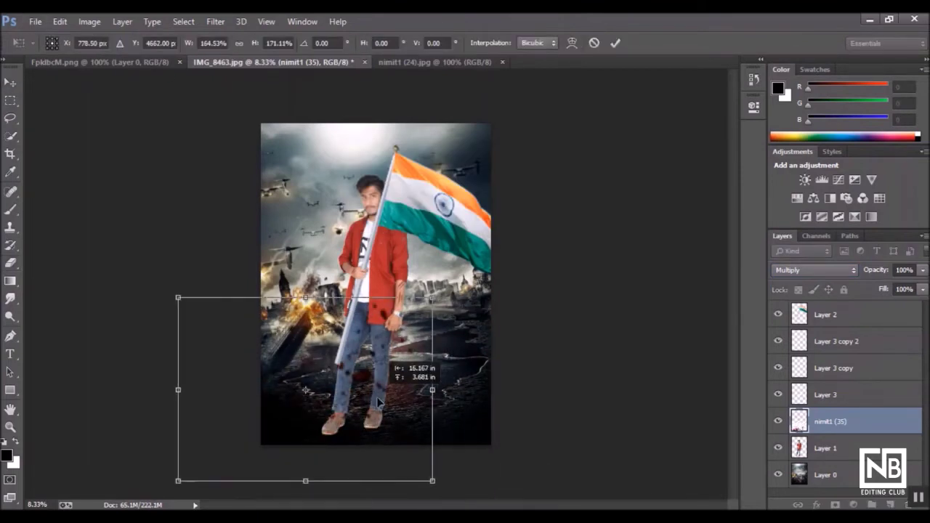
pyautogui.press('Return')
pyautogui.moveTo(356, 356); pyautogui.dragTo(399, 405)
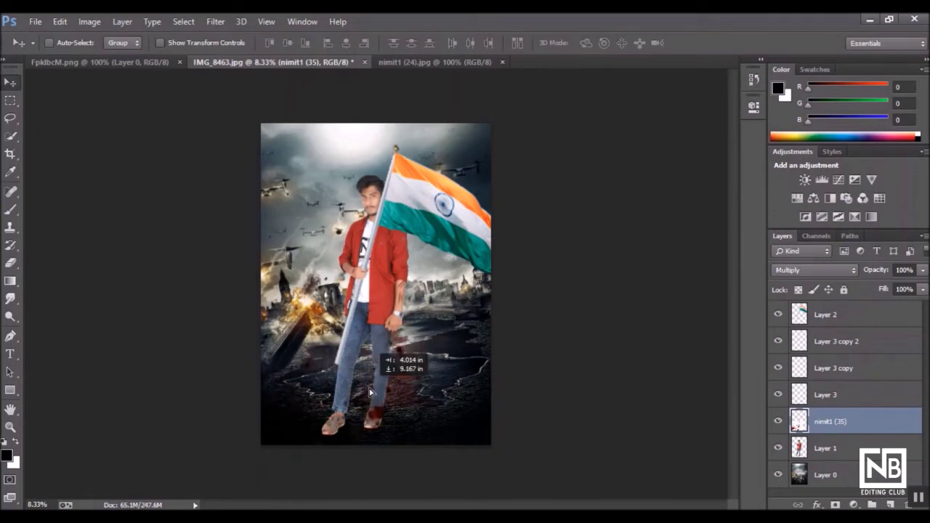
pyautogui.moveTo(425, 388); pyautogui.dragTo(319, 302)
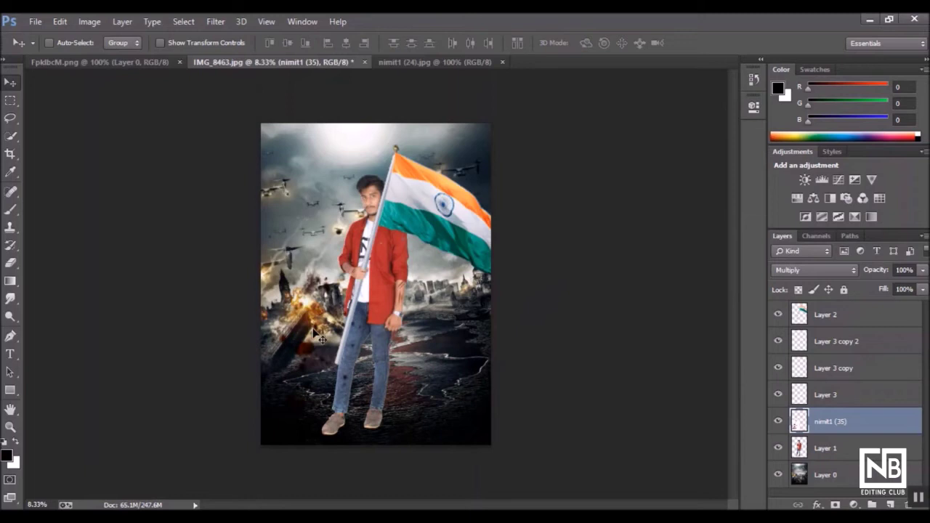
pyautogui.moveTo(319, 301); pyautogui.dragTo(371, 330)
pyautogui.moveTo(318, 374); pyautogui.dragTo(326, 435)
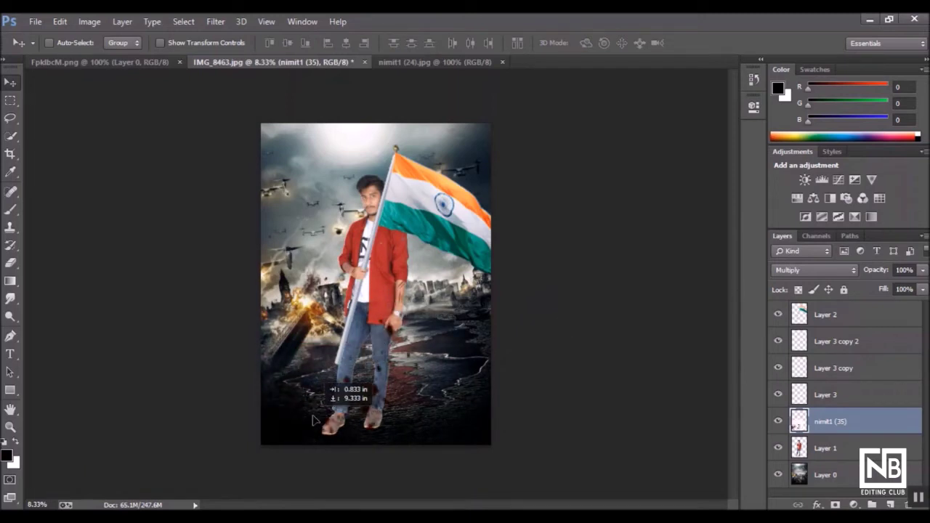
# Keep Multiply, lower the splatter's opacity to 76%, nudge it, and duplicate it.
pyautogui.click(813, 269)
pyautogui.click(747, 247)
pyautogui.click(922, 269)
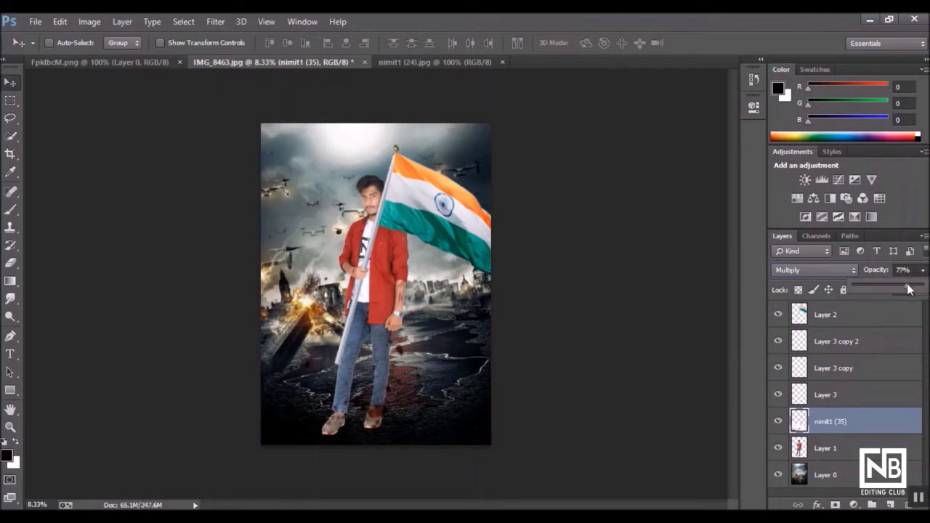
pyautogui.moveTo(407, 392)
pyautogui.mouseDown()
pyautogui.moveTo(369, 396)
pyautogui.moveTo(357, 424)
pyautogui.mouseUp()
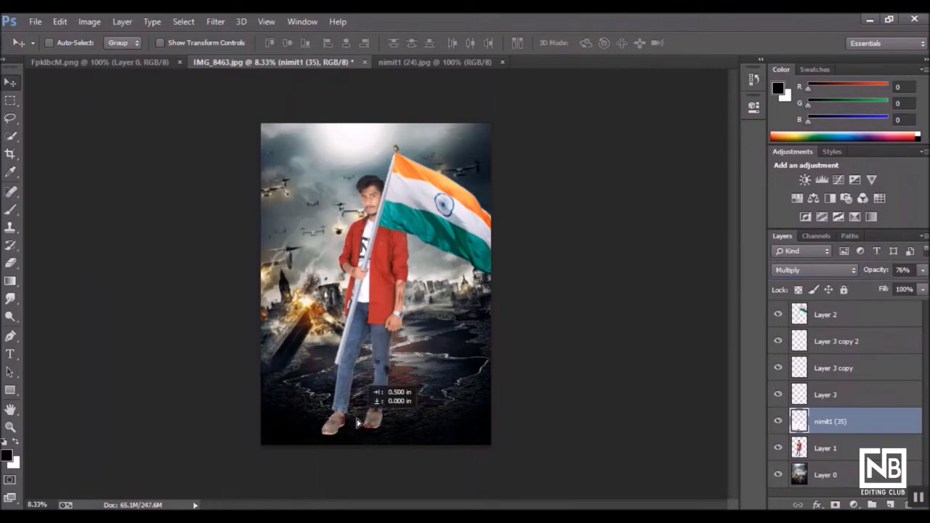
pyautogui.moveTo(342, 402)
pyautogui.mouseDown()
pyautogui.moveTo(277, 347)
pyautogui.moveTo(284, 355)
pyautogui.mouseUp()
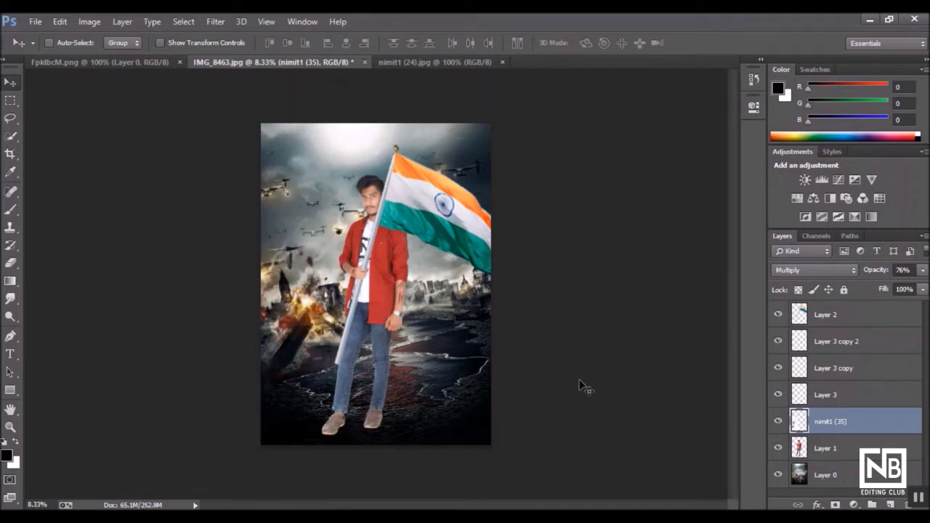
pyautogui.moveTo(830, 436); pyautogui.dragTo(890, 504)
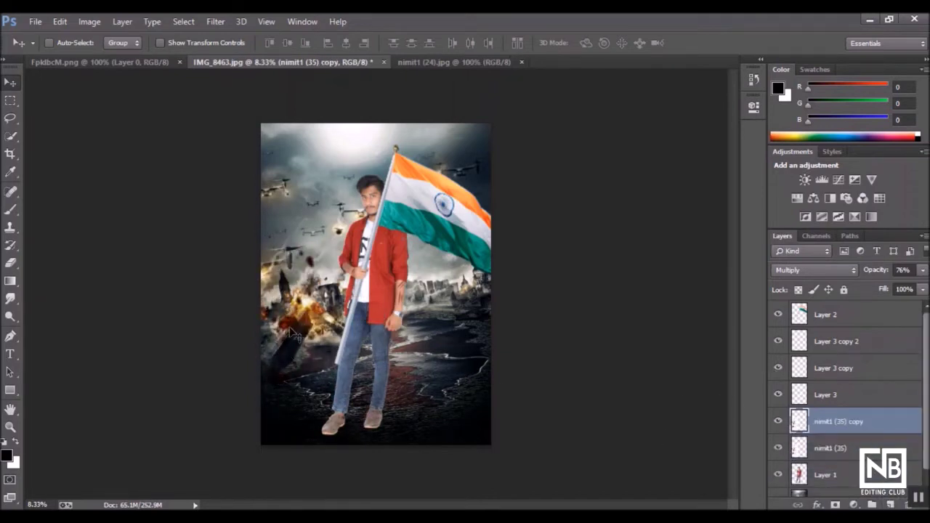
# Move the copied splatter right, flip it horizontally, and position it lower on the street.
pyautogui.moveTo(287, 320); pyautogui.dragTo(568, 320)
pyautogui.hotkey('ctrl', 't')
pyautogui.rightClick(426, 252)
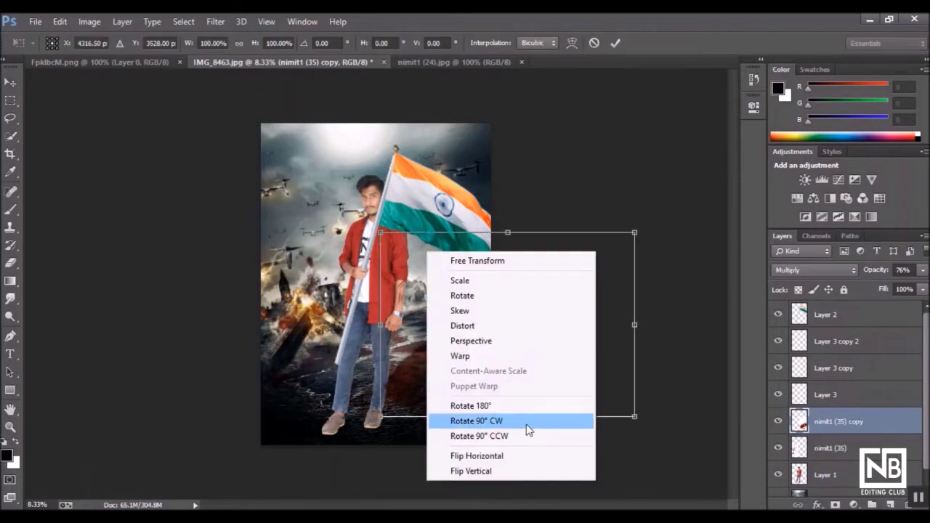
pyautogui.click(508, 455)
pyautogui.moveTo(497, 411); pyautogui.dragTo(454, 406)
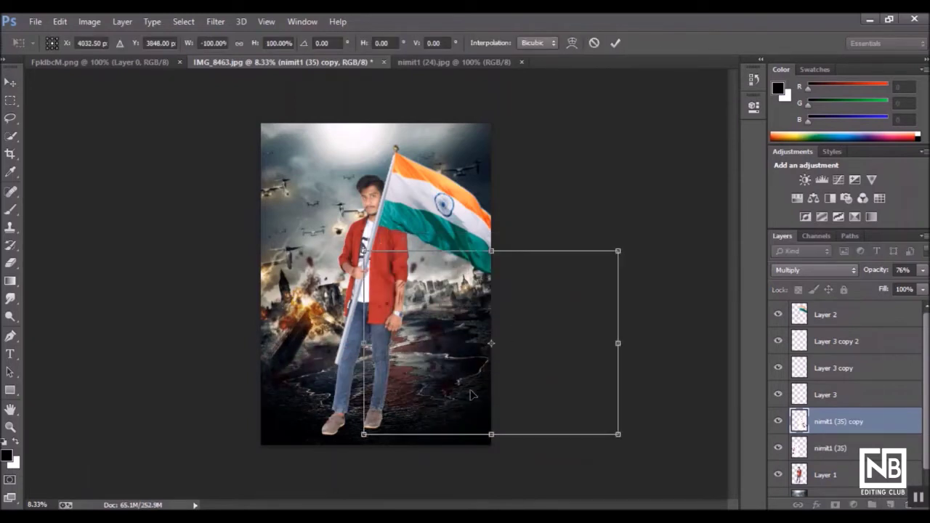
pyautogui.press('Return')
pyautogui.moveTo(434, 395); pyautogui.dragTo(429, 403)
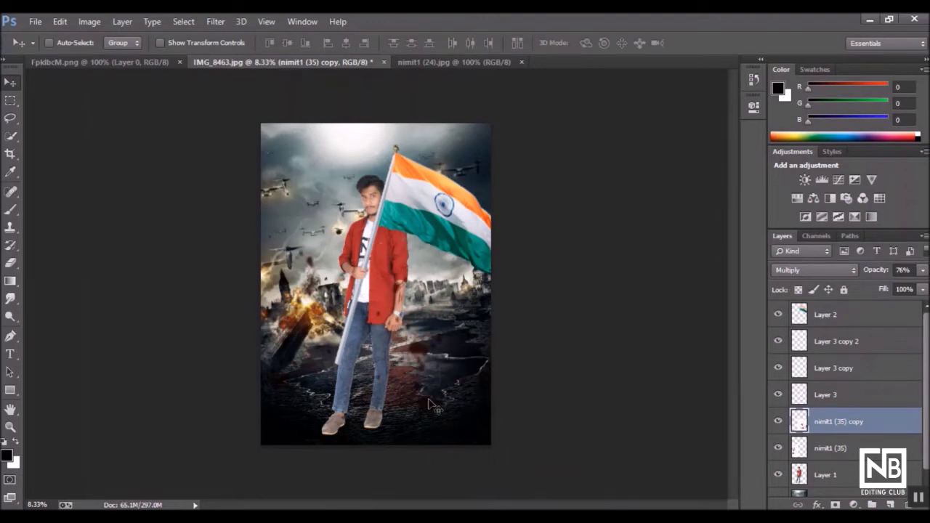
# Zoom in to inspect the copied splatter, then select Layer 1 for the next image.
pyautogui.hotkey('ctrl', '+')
pyautogui.hotkey('ctrl', '+')
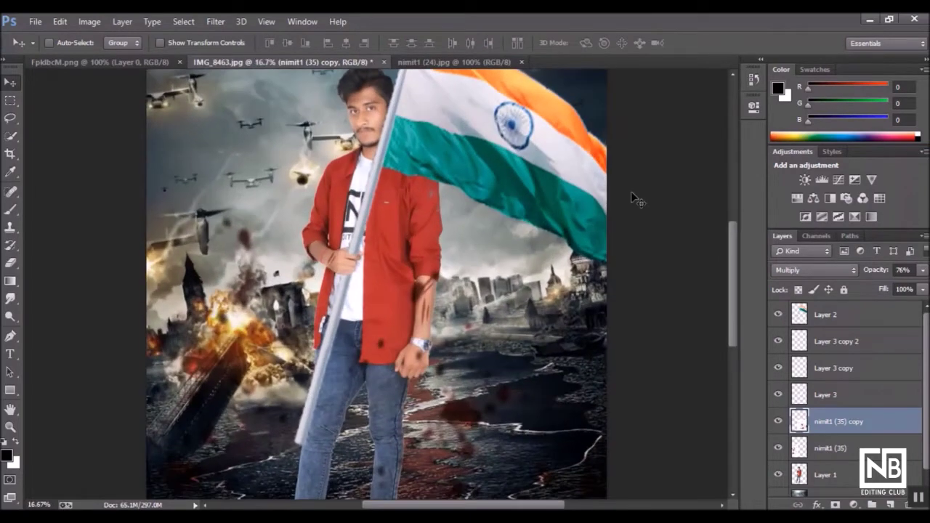
pyautogui.press('e')
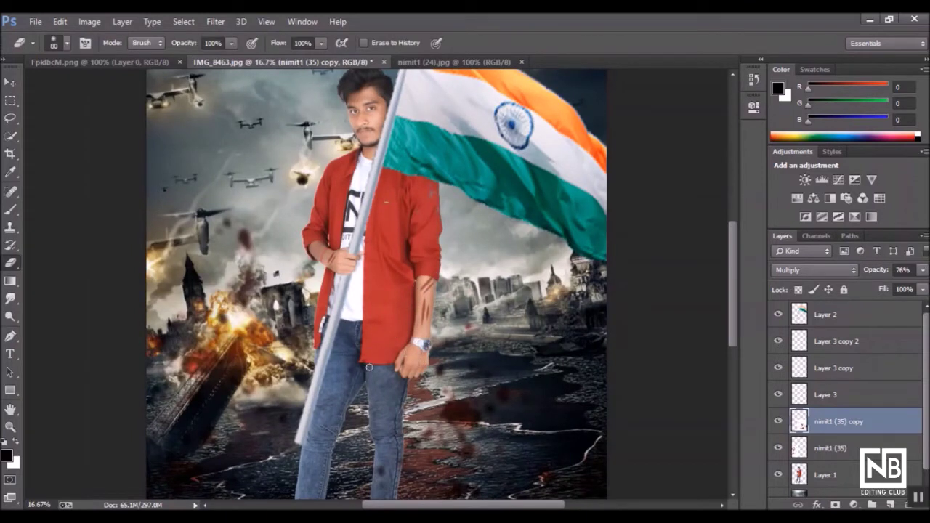
pyautogui.hotkey('ctrl', '-')
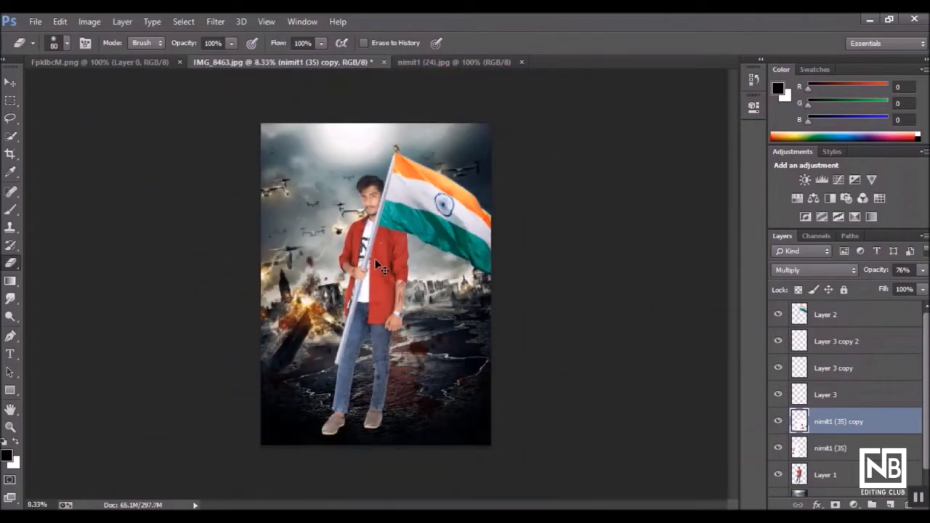
pyautogui.click(854, 468)
# Place the nimit1 (12) scratch image from the Bloods folder and enlarge it.
pyautogui.click(35, 21)
pyautogui.click(76, 254)
pyautogui.scroll(-4, 381, 187)
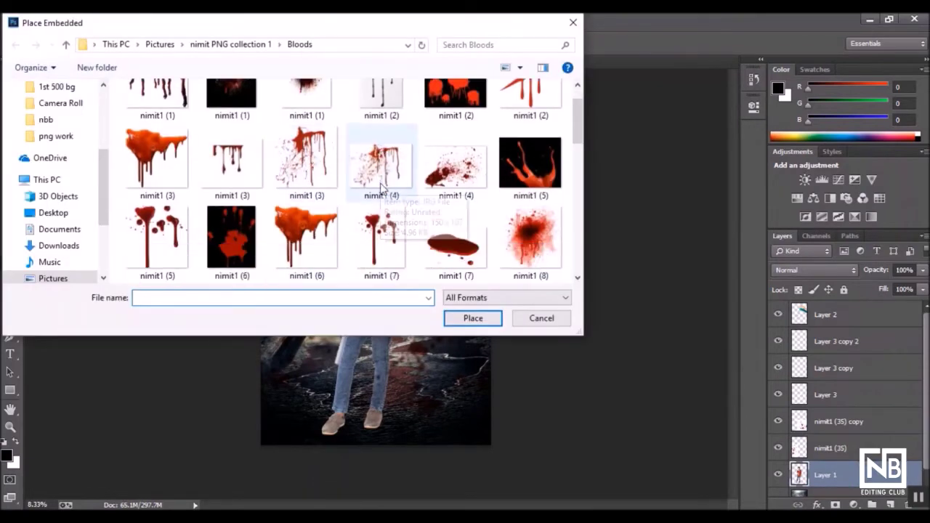
pyautogui.scroll(-4, 414, 196)
pyautogui.scroll(-3, 450, 205)
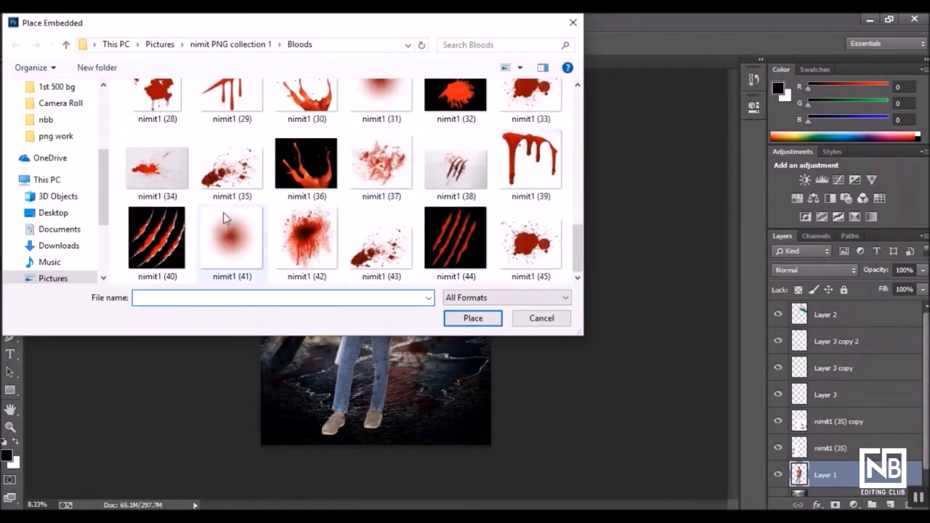
pyautogui.scroll(1, 223, 212)
pyautogui.scroll(3, 223, 214)
pyautogui.scroll(4, 226, 217)
pyautogui.click(306, 116)
pyautogui.click(232, 125)
pyautogui.click(473, 318)
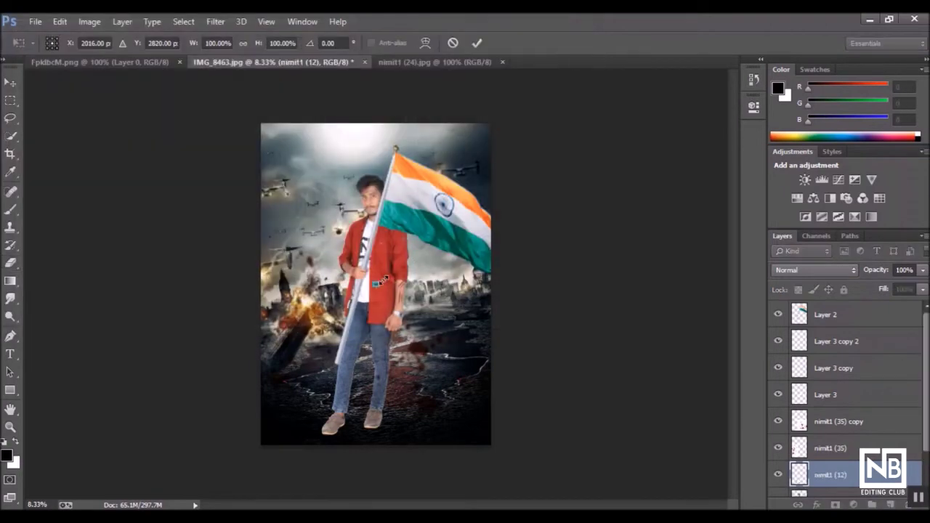
pyautogui.moveTo(382, 276); pyautogui.dragTo(426, 251)
pyautogui.press('Return')
# Blend the scratch layer in Multiply, keeping it a smart object, and move it onto the face.
pyautogui.press('e')
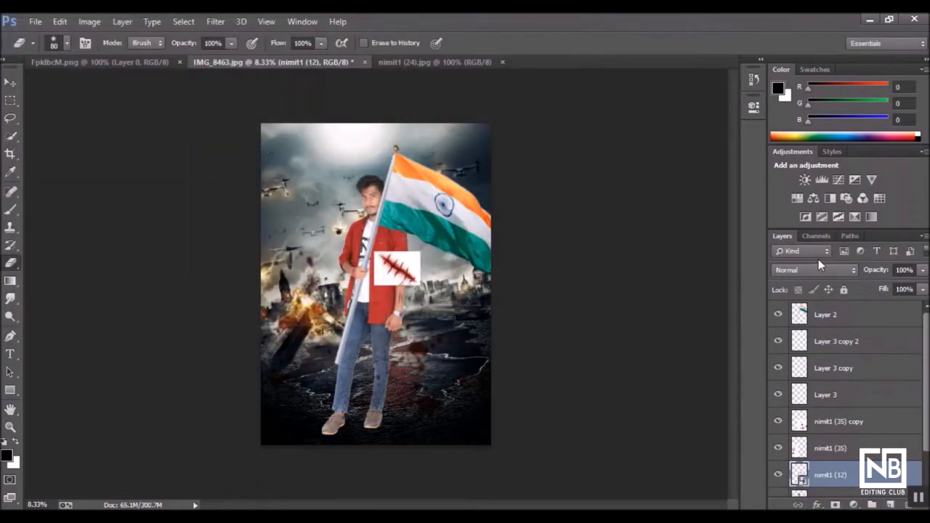
pyautogui.click(814, 270)
pyautogui.click(814, 62)
pyautogui.hotkey('ctrl', '+')
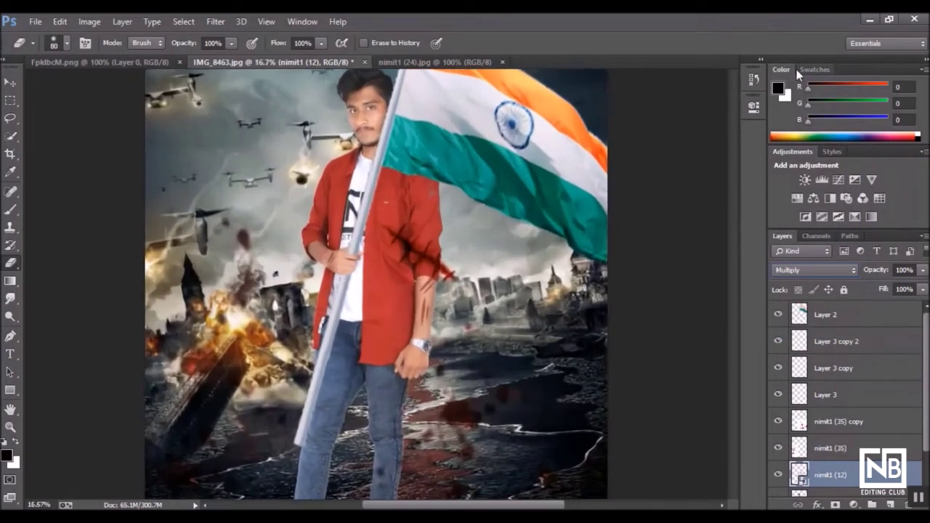
pyautogui.hotkey('ctrl', '+')
pyautogui.click(430, 232)
pyautogui.click(442, 215)
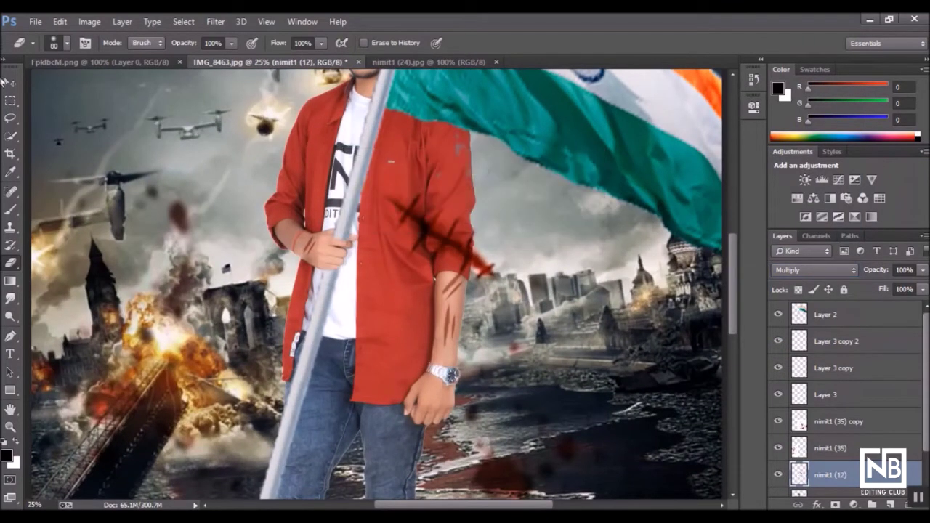
pyautogui.press('v')
pyautogui.moveTo(401, 239)
pyautogui.mouseDown()
pyautogui.moveTo(363, 95)
pyautogui.moveTo(363, 253)
pyautogui.mouseUp()
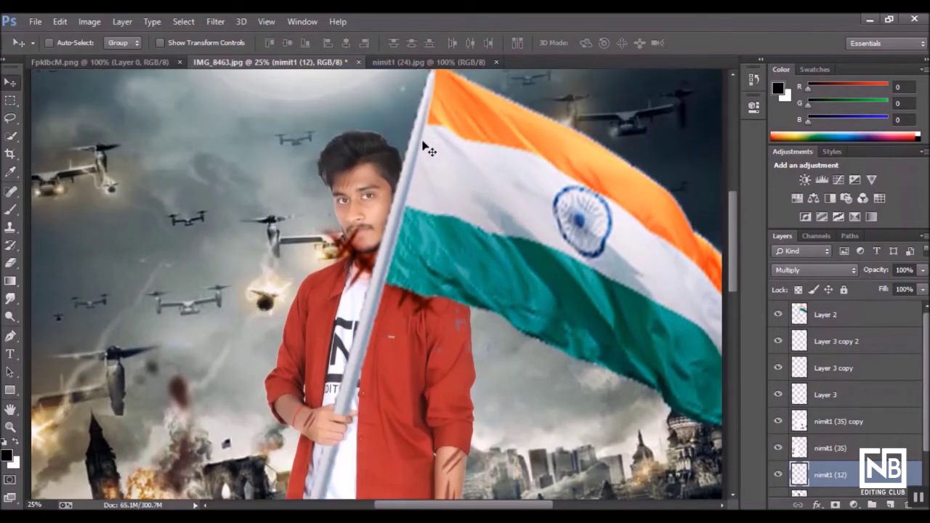
# Shrink the scratches to a small forehead wound and lower its opacity to 39%.
pyautogui.hotkey('ctrl', 't')
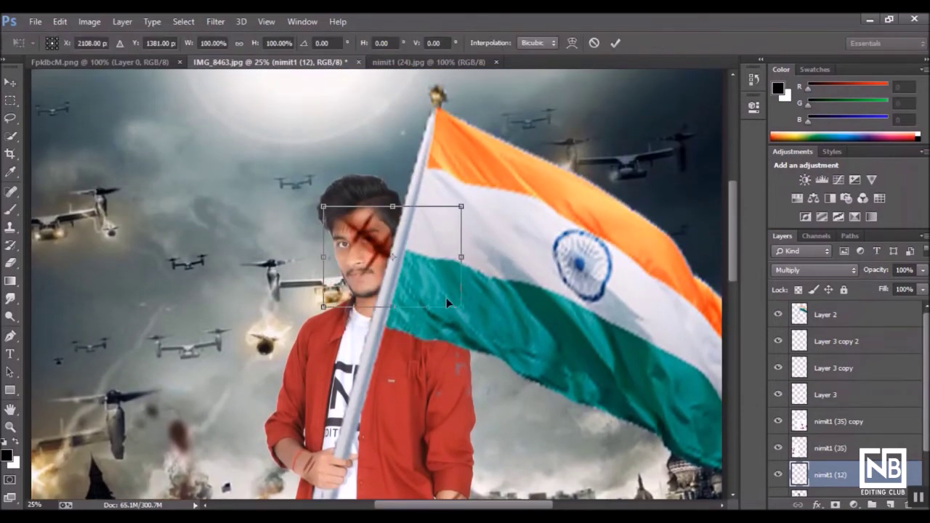
pyautogui.moveTo(454, 305); pyautogui.dragTo(374, 221)
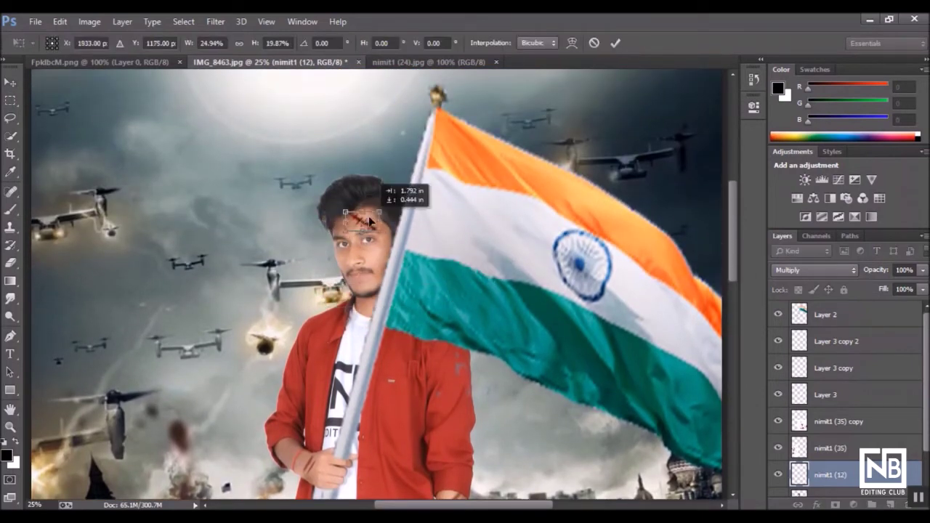
pyautogui.press('Return')
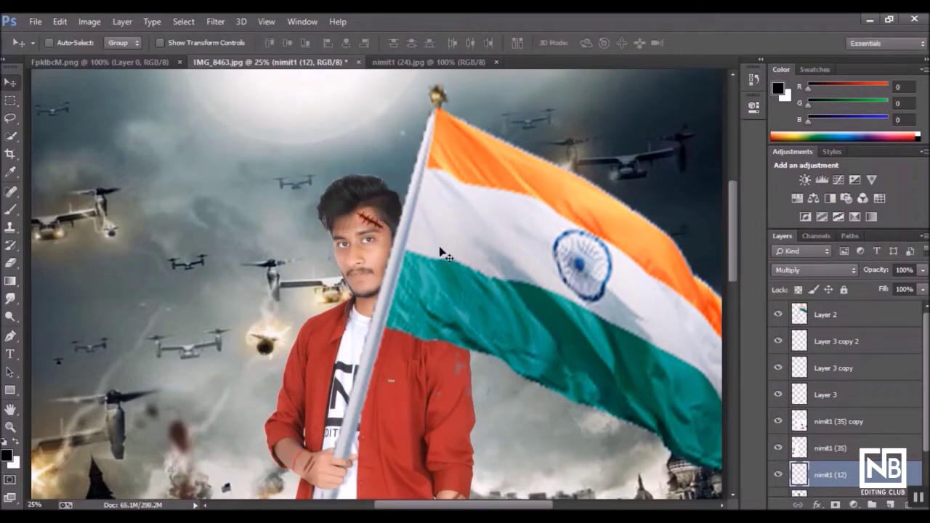
pyautogui.moveTo(923, 270); pyautogui.dragTo(920, 289)
pyautogui.hotkey('ctrl', 't')
pyautogui.moveTo(388, 235); pyautogui.dragTo(356, 216)
pyautogui.click(611, 49)
pyautogui.hotkey('ctrl', '-')
pyautogui.hotkey('ctrl', '-')
pyautogui.hotkey('ctrl', '+')
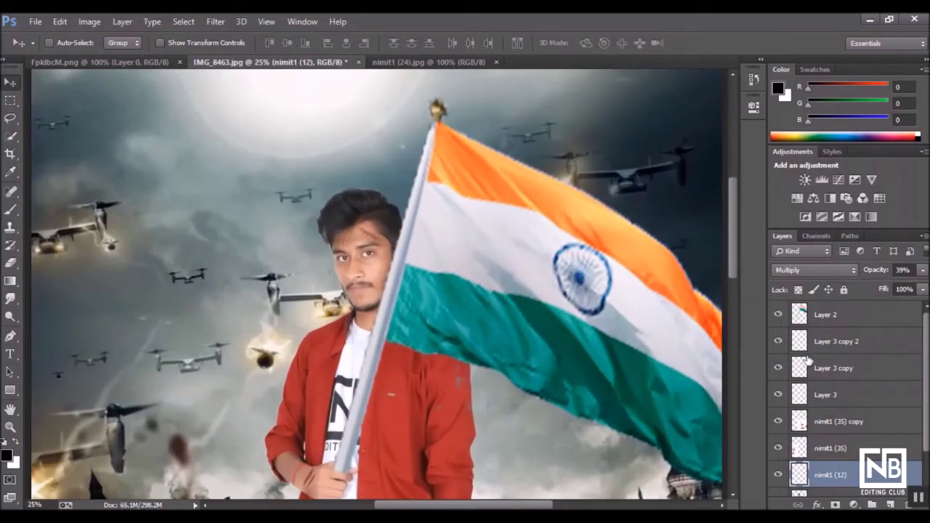
pyautogui.hotkey('ctrl', '-')
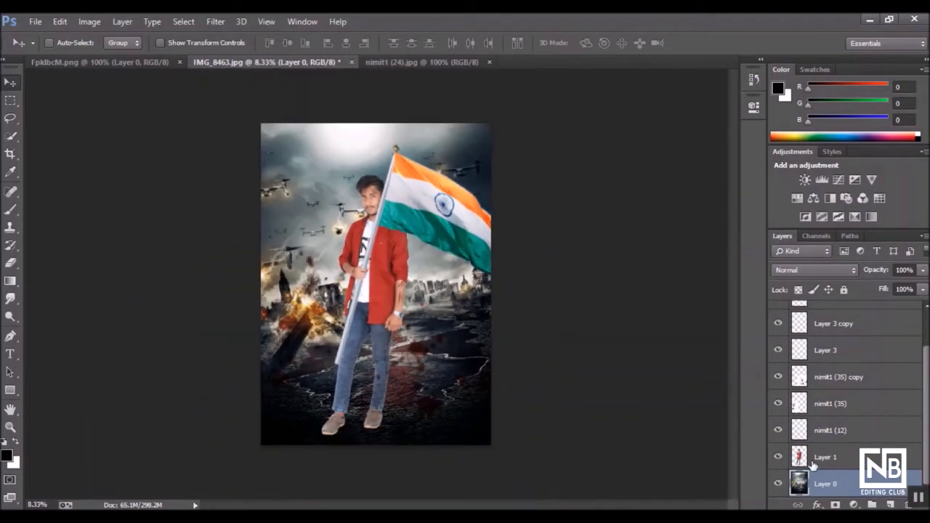
# Merge all visible layers and close the nimit1 (24).jpg and FpklbcM.png images.
pyautogui.rightClick(824, 485)
pyautogui.click(682, 388)
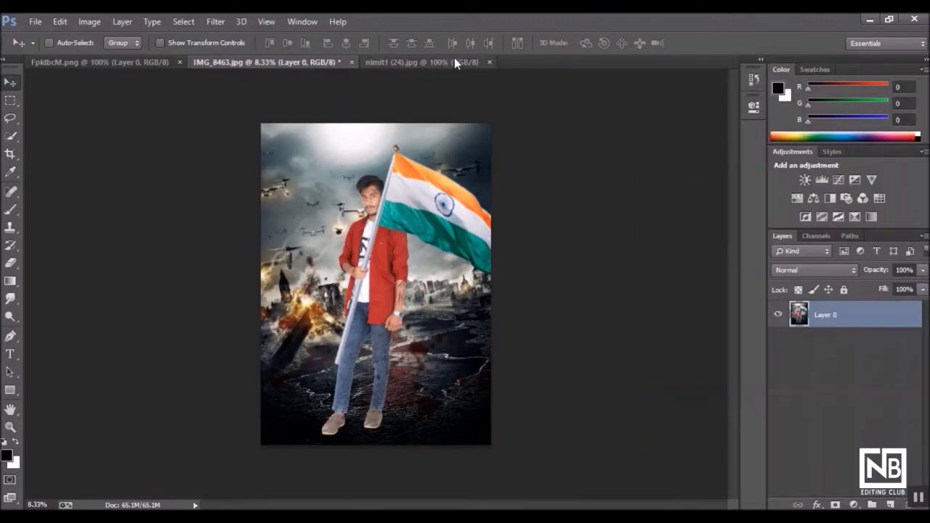
pyautogui.click(489, 63)
pyautogui.click(180, 63)
# Apply a Camera Raw grade with Shadows +23, Whites +13 and Blacks -16.
pyautogui.click(215, 21)
pyautogui.click(262, 100)
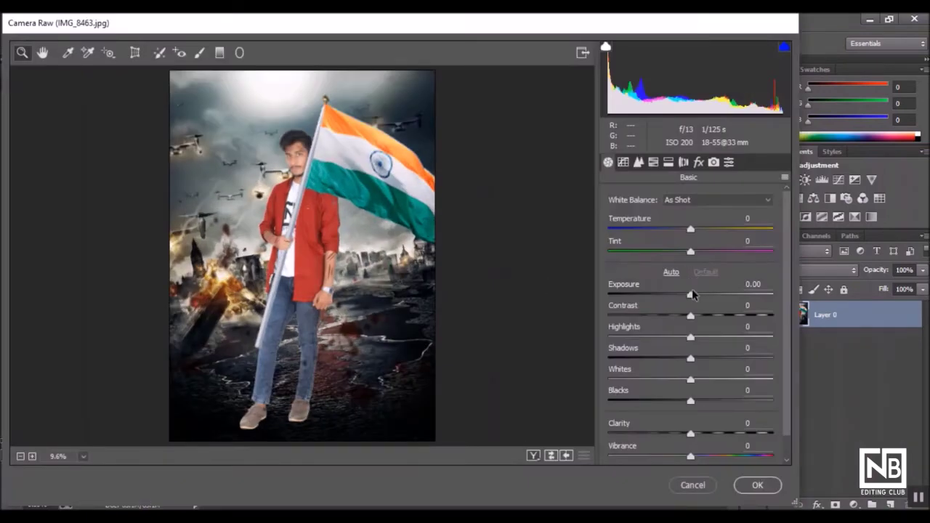
pyautogui.moveTo(692, 295)
pyautogui.mouseDown()
pyautogui.moveTo(698, 315)
pyautogui.moveTo(683, 339)
pyautogui.moveTo(700, 370)
pyautogui.mouseUp()
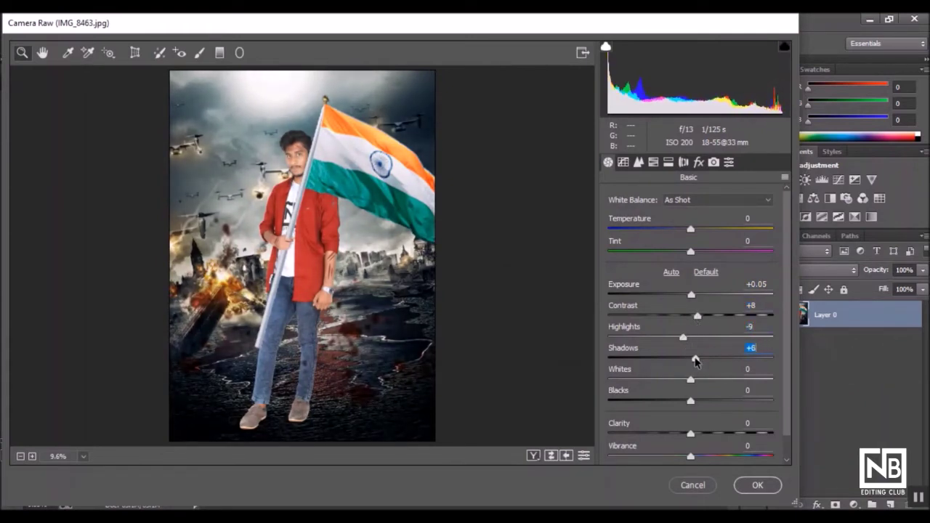
pyautogui.moveTo(690, 381)
pyautogui.mouseDown()
pyautogui.moveTo(700, 381)
pyautogui.moveTo(678, 401)
pyautogui.mouseUp()
pyautogui.moveTo(690, 434); pyautogui.dragTo(700, 437)
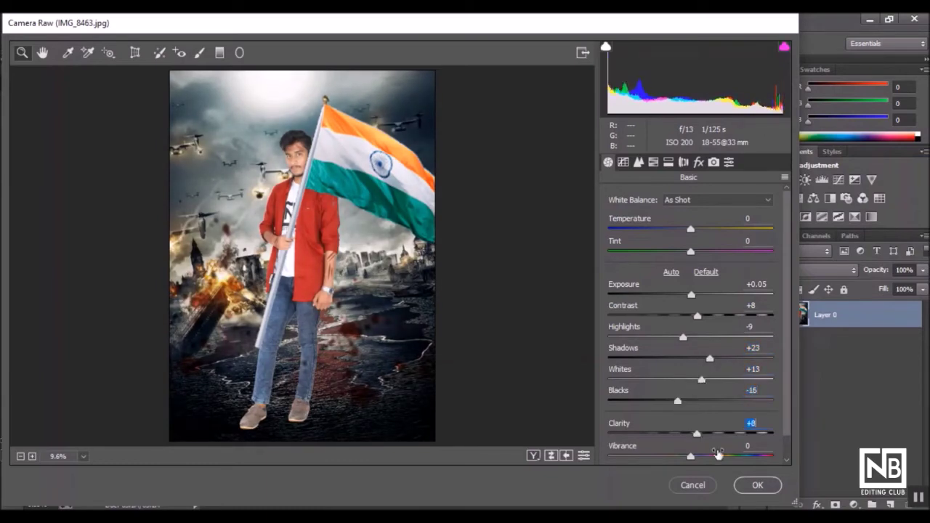
pyautogui.click(756, 485)
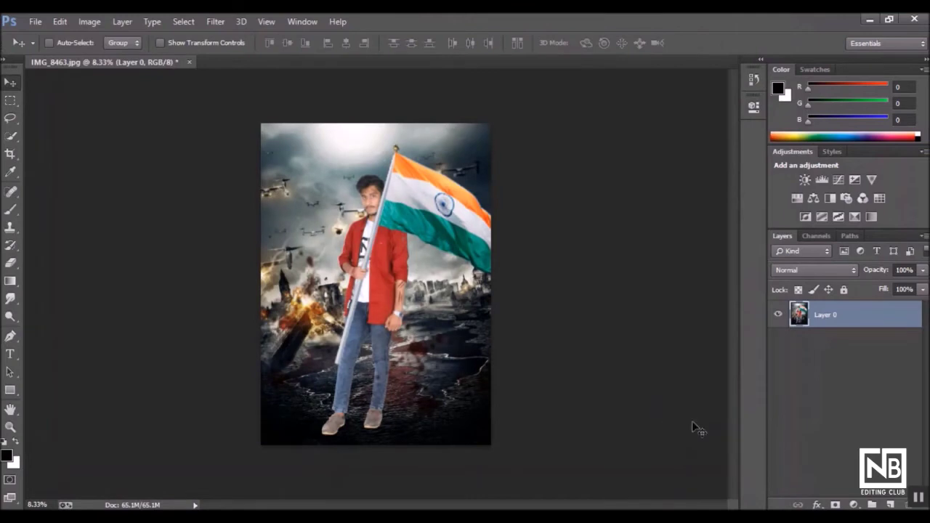
# Add a Color Lookup layer clipped to Layer 0 using the HorrorBlue.3DL preset.
pyautogui.click(853, 505)
pyautogui.click(853, 418)
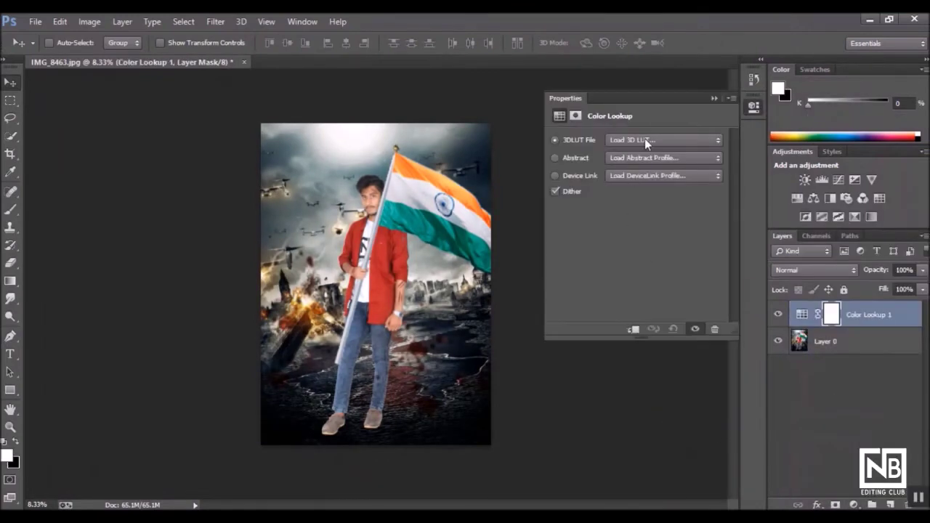
pyautogui.click(633, 329)
pyautogui.click(649, 140)
pyautogui.click(639, 189)
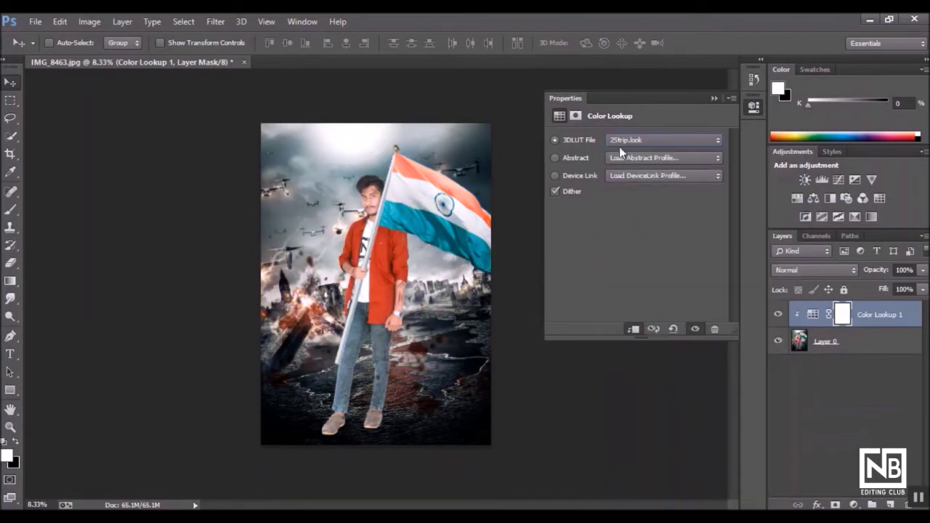
pyautogui.press('Down')
pyautogui.press('Down')
pyautogui.press('Down')
pyautogui.press('Down')
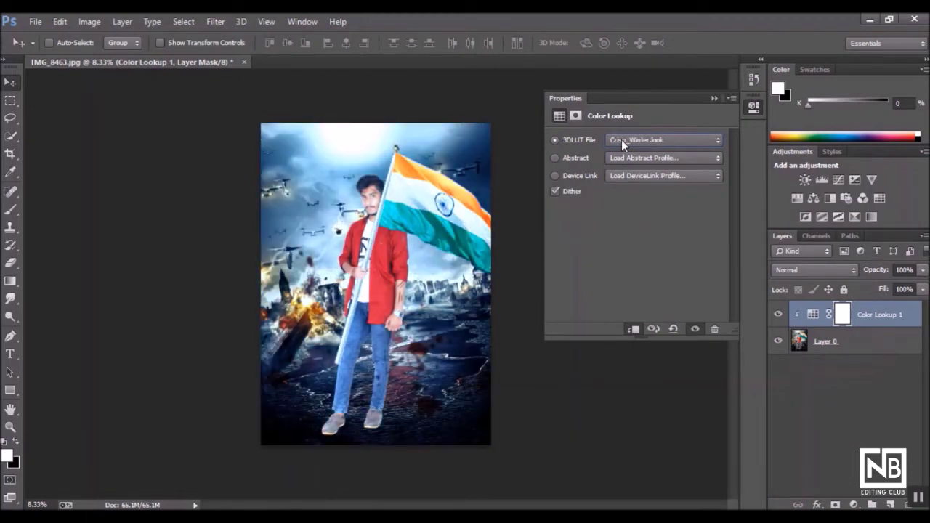
pyautogui.press('Down')
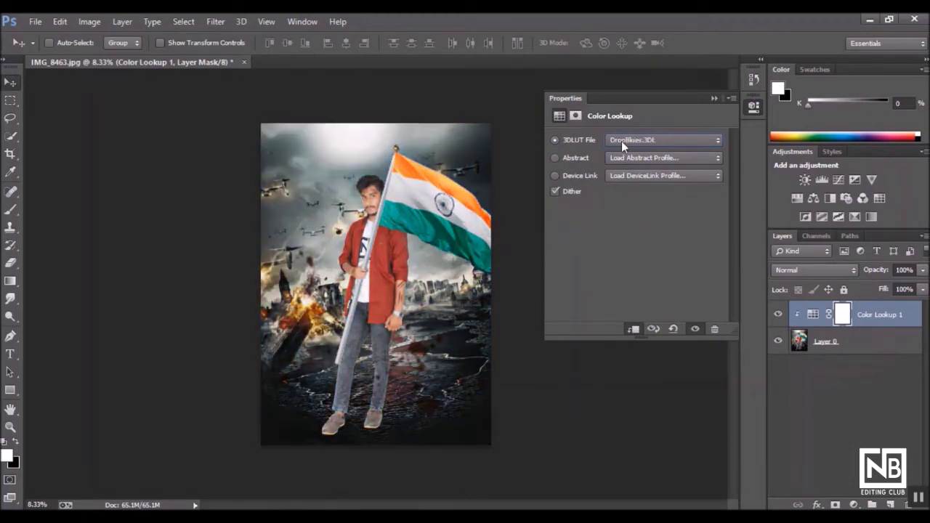
pyautogui.press('Down')
pyautogui.press('Down')
pyautogui.press('Down')
pyautogui.press('Down')
pyautogui.press('Down')
pyautogui.press('Down')
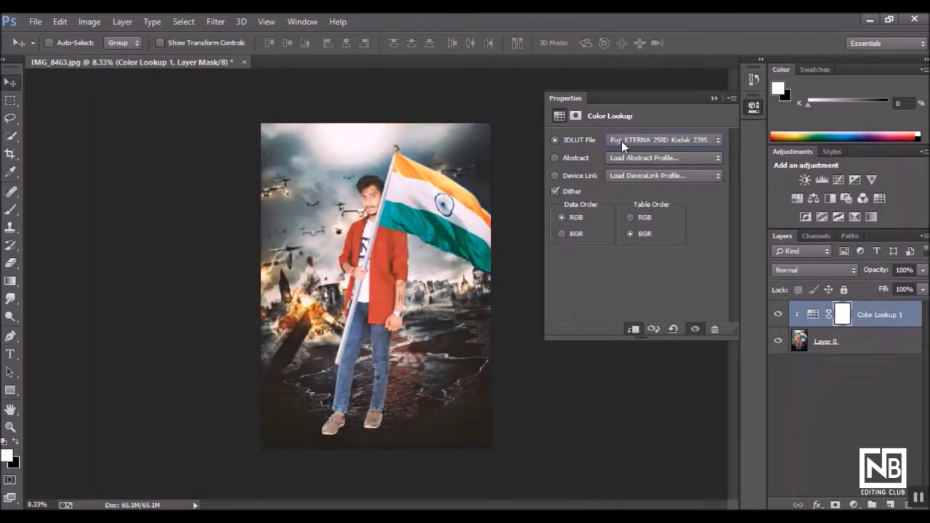
pyautogui.press('Down')
pyautogui.press('Down')
pyautogui.press('Down')
pyautogui.press('Down')
pyautogui.press('Down')
pyautogui.press('Down')
pyautogui.press('Up')
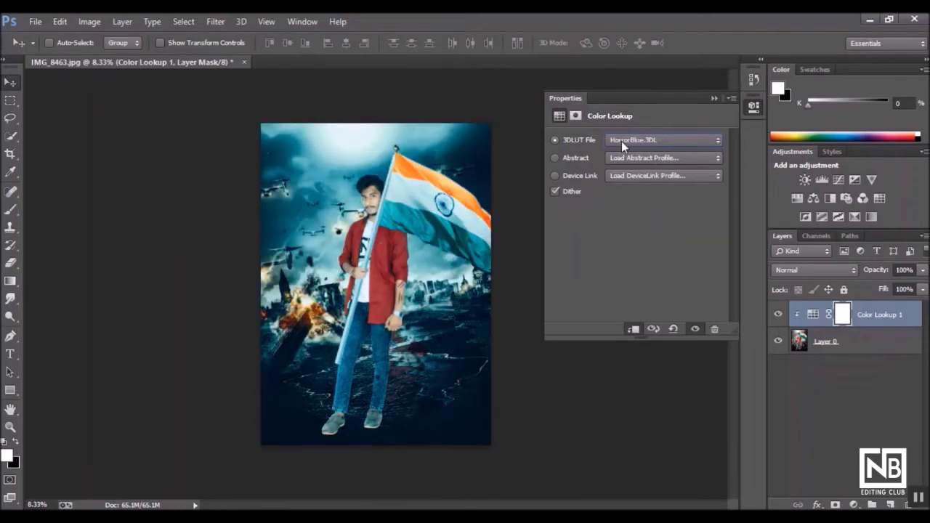
pyautogui.press('Down')
pyautogui.press('Up')
# Set the Color Lookup layer to Color blend mode at about 71% opacity.
pyautogui.click(714, 97)
pyautogui.click(813, 269)
pyautogui.click(787, 64)
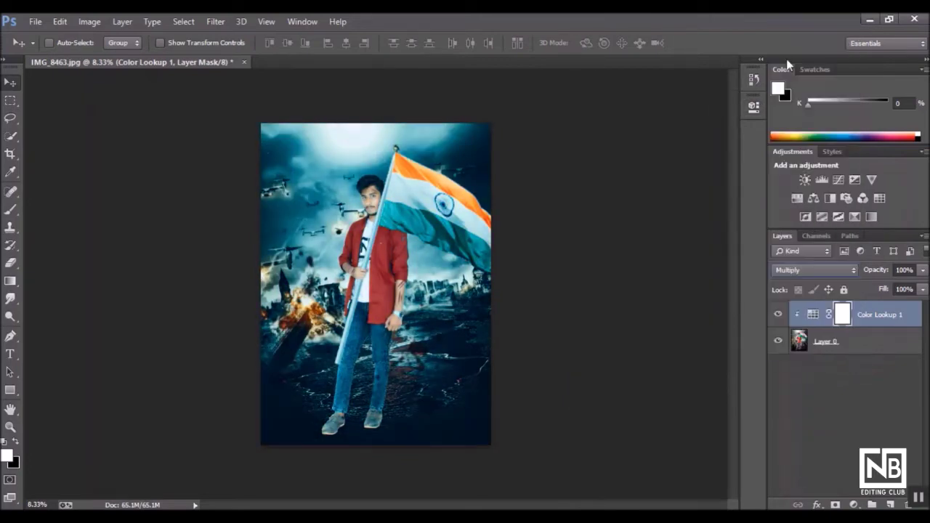
pyautogui.scroll(-20, 804, 269)
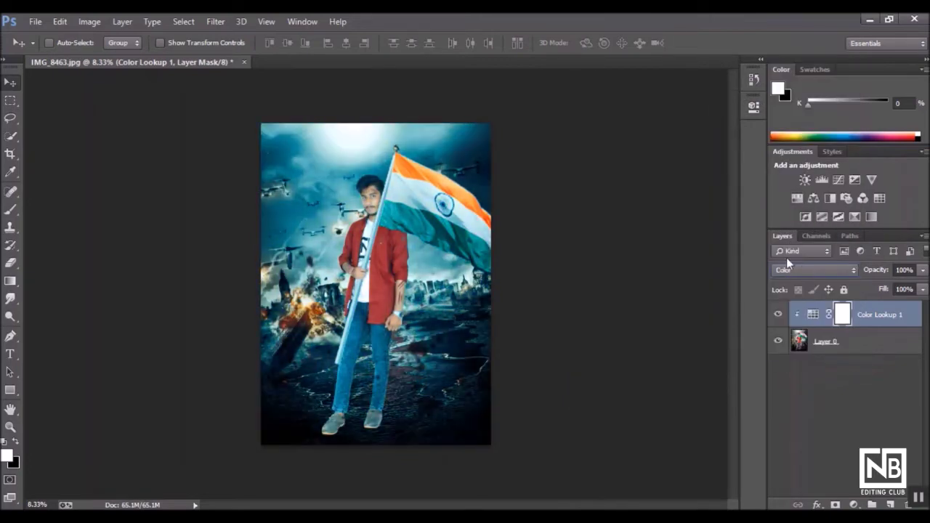
pyautogui.hotkey('ctrl', '+')
pyautogui.hotkey('ctrl', '+')
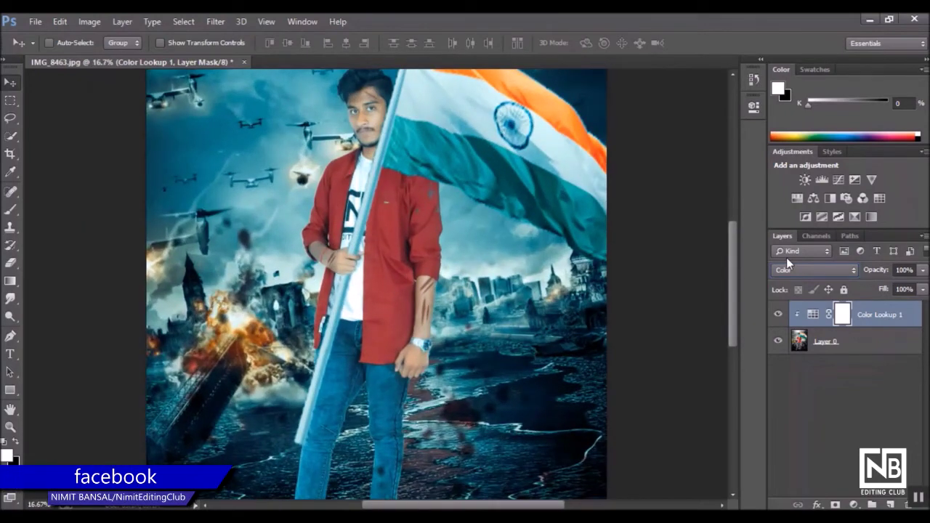
pyautogui.hotkey('ctrl', '-')
pyautogui.hotkey('ctrl', '-')
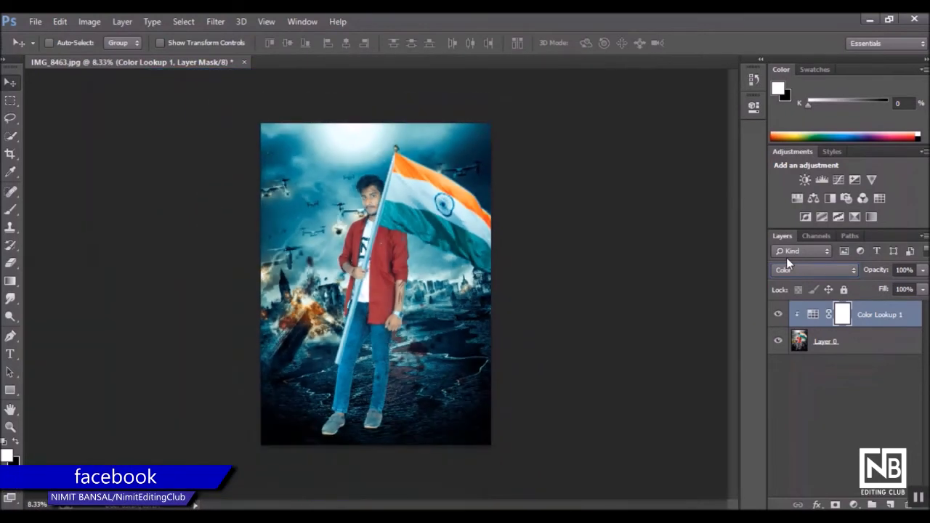
pyautogui.click(920, 271)
pyautogui.moveTo(913, 288); pyautogui.dragTo(887, 290)
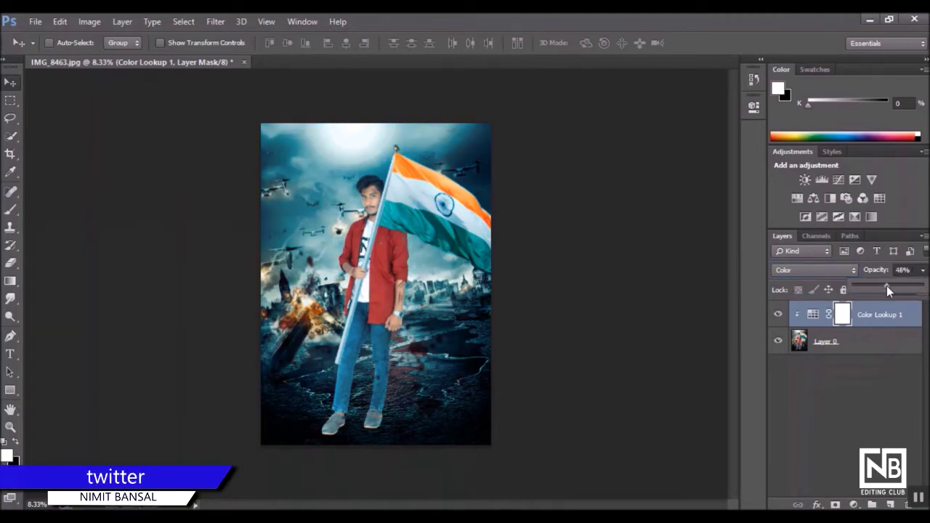
pyautogui.moveTo(895, 306); pyautogui.dragTo(902, 303)
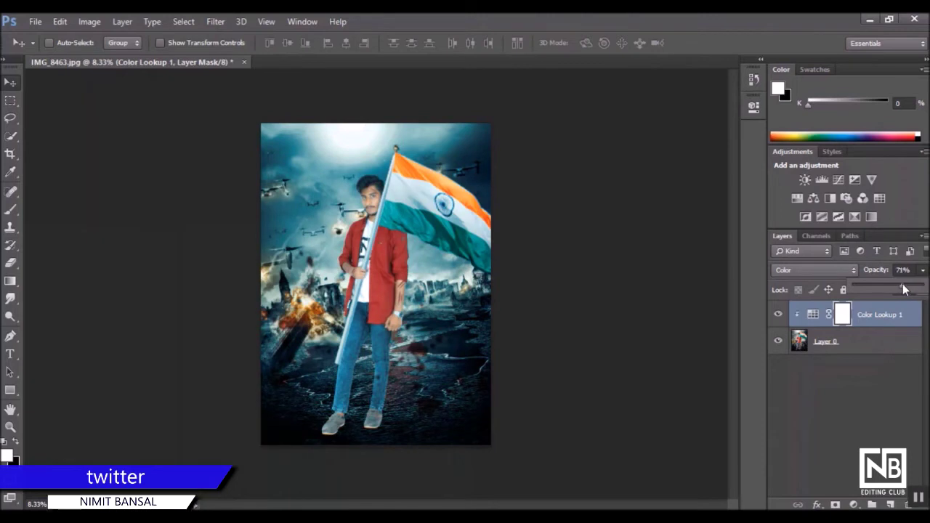
pyautogui.press('e')
pyautogui.rightClick(803, 342)
# Merge the grade into Layer 0; Camera Raw: Contrast +8, Highlights +6, Shadows -14, Whites -23, Blacks -5, Vibrance +5.
pyautogui.click(587, 405)
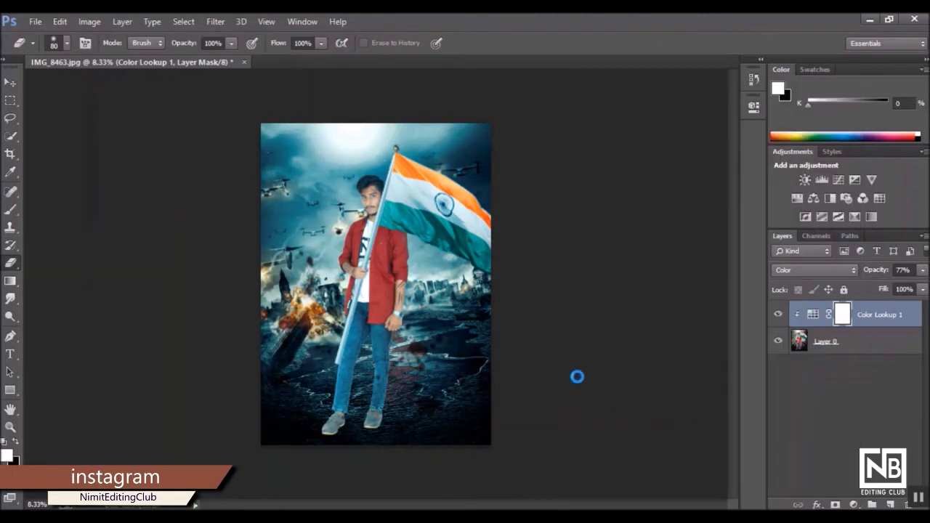
pyautogui.click(216, 22)
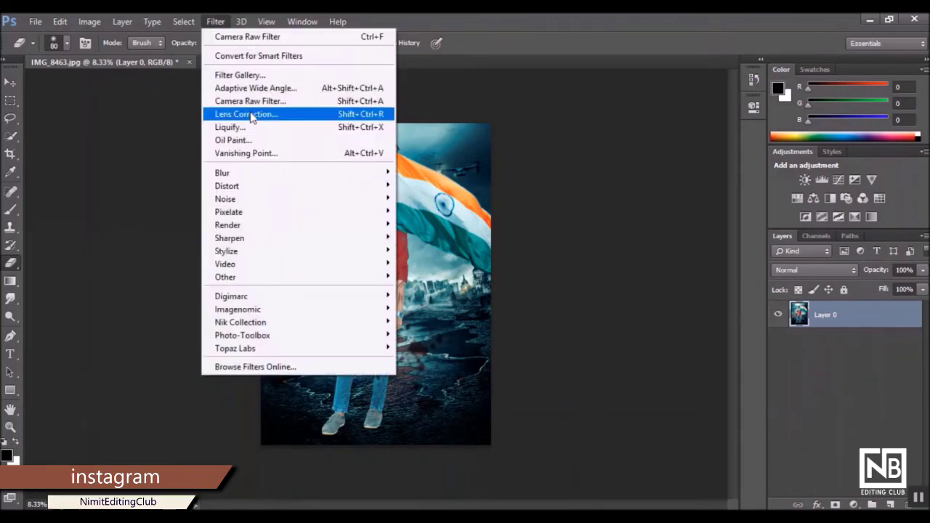
pyautogui.click(251, 104)
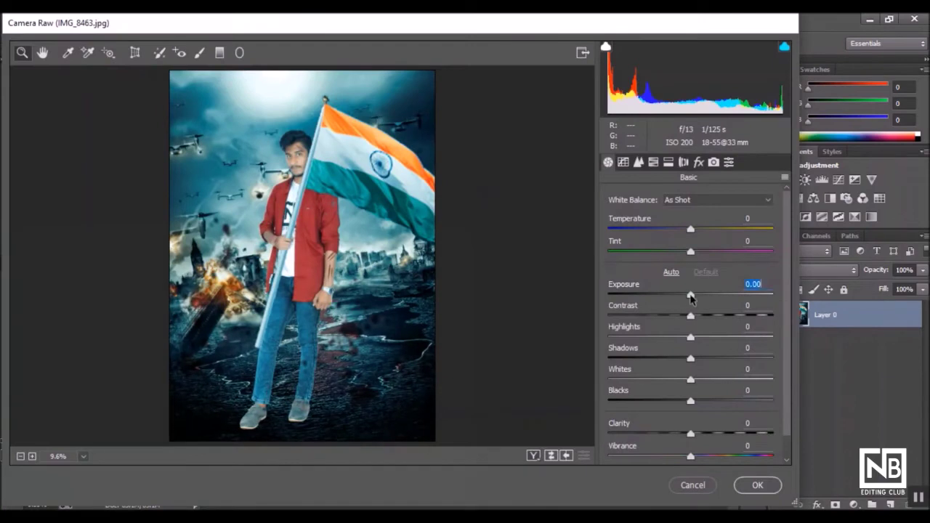
pyautogui.moveTo(690, 294); pyautogui.dragTo(697, 314)
pyautogui.moveTo(690, 357)
pyautogui.mouseDown()
pyautogui.moveTo(678, 358)
pyautogui.moveTo(705, 343)
pyautogui.moveTo(694, 338)
pyautogui.mouseUp()
pyautogui.moveTo(690, 379)
pyautogui.mouseDown()
pyautogui.moveTo(706, 381)
pyautogui.moveTo(672, 379)
pyautogui.moveTo(687, 401)
pyautogui.mouseUp()
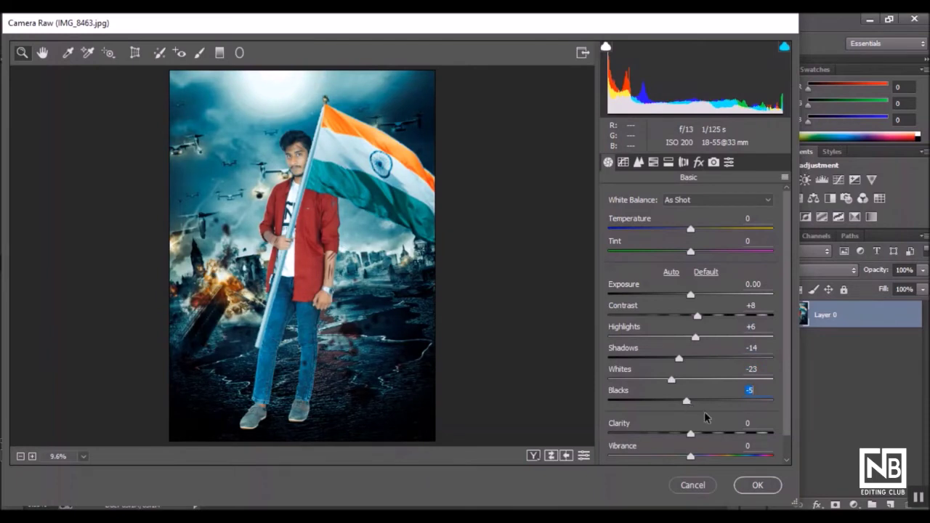
pyautogui.click(690, 433)
pyautogui.moveTo(690, 455); pyautogui.dragTo(694, 453)
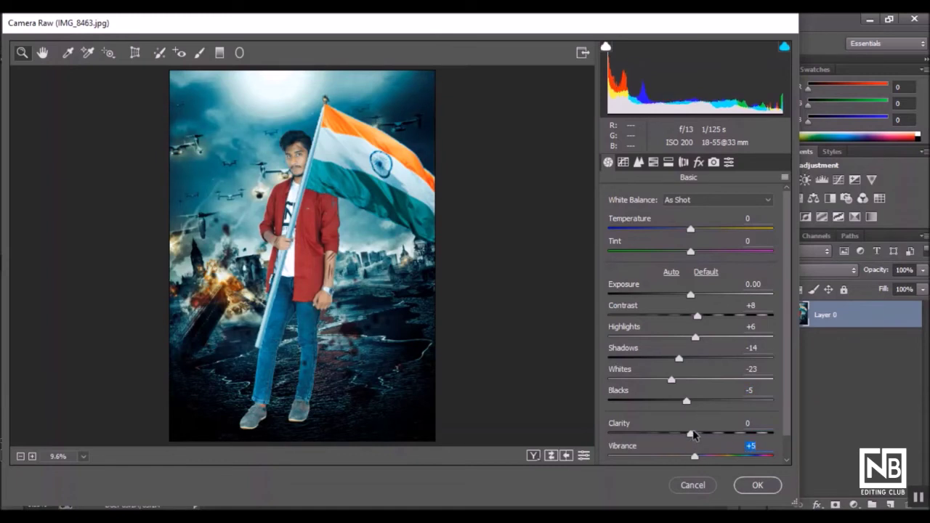
# Set HSL luminance: Oranges +18, Yellows +30, Greens +33, Blues -6, Purples -15, Magentas -5.
pyautogui.click(667, 162)
pyautogui.click(653, 162)
pyautogui.moveTo(694, 262)
pyautogui.mouseDown()
pyautogui.moveTo(679, 262)
pyautogui.moveTo(698, 266)
pyautogui.moveTo(711, 287)
pyautogui.moveTo(701, 308)
pyautogui.moveTo(719, 308)
pyautogui.moveTo(724, 330)
pyautogui.moveTo(675, 353)
pyautogui.moveTo(639, 354)
pyautogui.moveTo(699, 351)
pyautogui.moveTo(675, 375)
pyautogui.moveTo(642, 375)
pyautogui.moveTo(699, 375)
pyautogui.moveTo(673, 381)
pyautogui.moveTo(703, 383)
pyautogui.moveTo(688, 385)
pyautogui.moveTo(701, 400)
pyautogui.moveTo(680, 399)
pyautogui.moveTo(694, 422)
pyautogui.mouseUp()
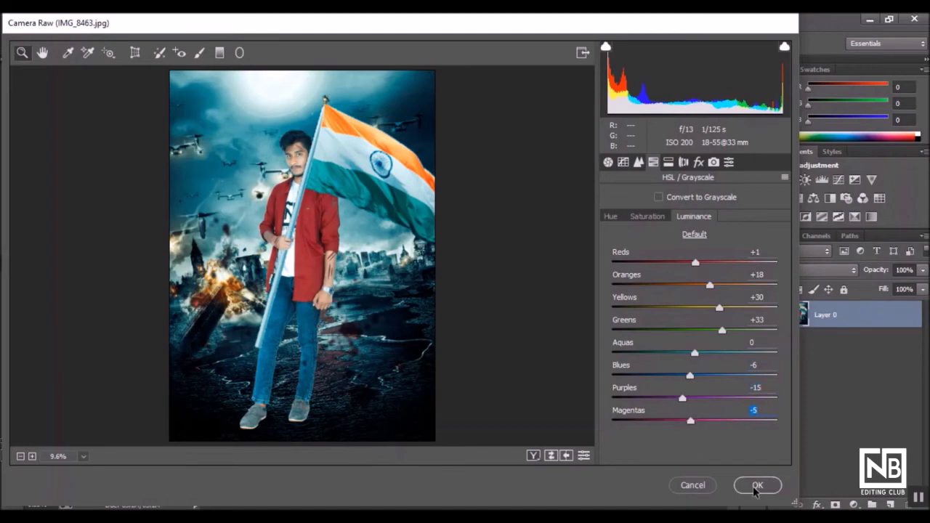
pyautogui.click(755, 486)
pyautogui.hotkey('ctrl', '+')
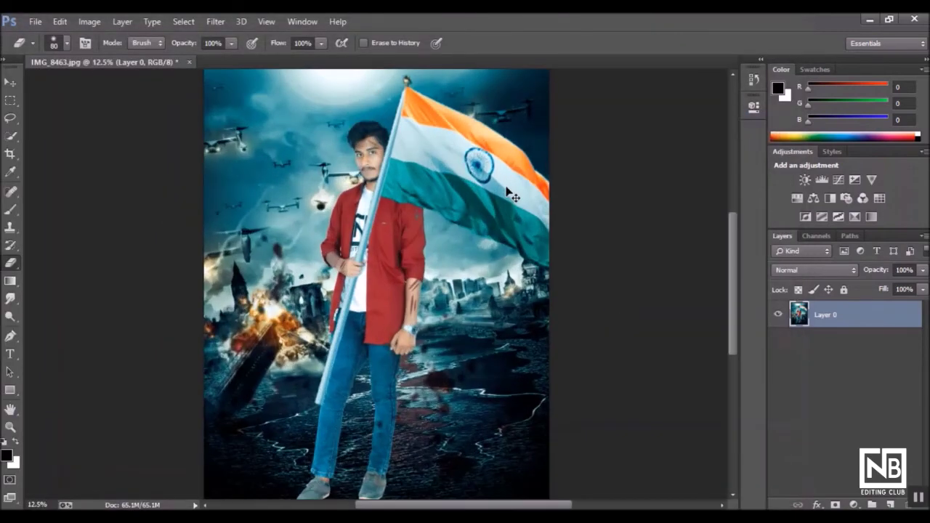
# On a new empty layer, drag a black gradient up from the bottom of the poster.
pyautogui.hotkey('ctrl', '+')
pyautogui.hotkey('ctrl', '-')
pyautogui.hotkey('ctrl', '-')
pyautogui.hotkey('ctrl', '-')
pyautogui.hotkey('ctrl', '+')
pyautogui.hotkey('ctrl', '+')
pyautogui.hotkey('ctrl', '+')
pyautogui.hotkey('ctrl', '-')
pyautogui.hotkey('ctrl', '-')
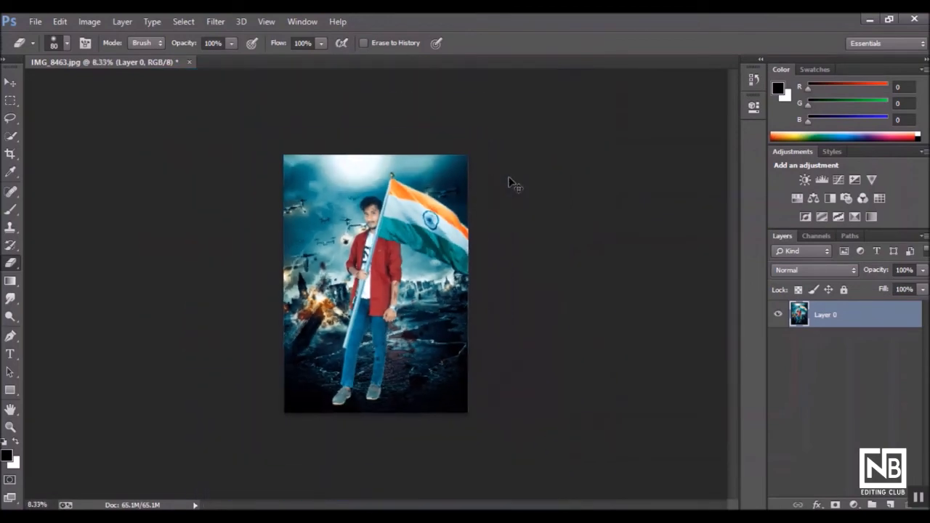
pyautogui.hotkey('ctrl', '+')
pyautogui.hotkey('ctrl', '-')
pyautogui.hotkey('ctrl', '-')
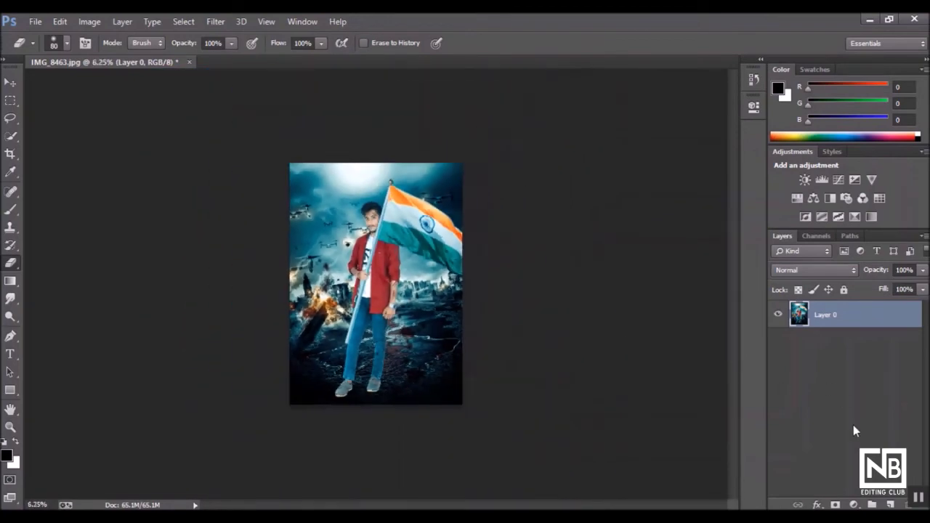
pyautogui.click(890, 504)
pyautogui.click(10, 280)
pyautogui.moveTo(370, 327); pyautogui.dragTo(371, 405)
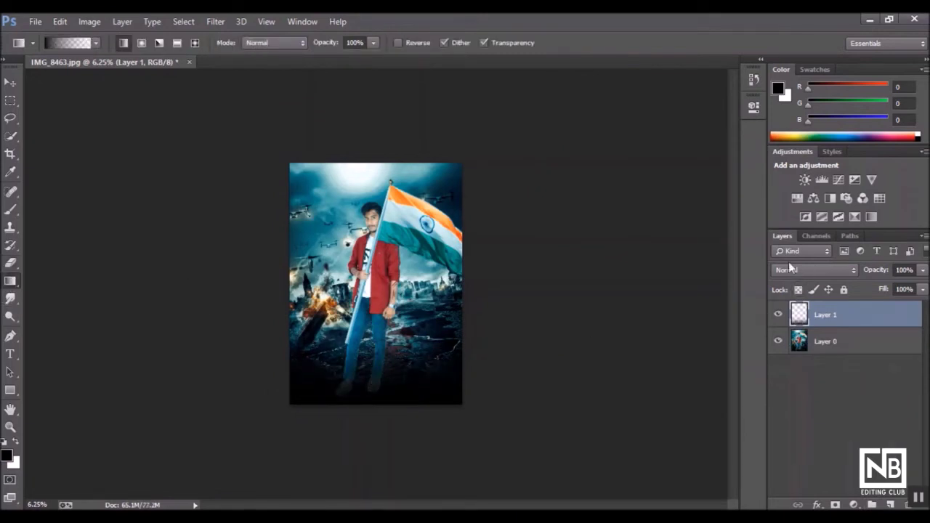
# Soften the dark gradient with Gaussian Blur and stretch it taller with Free Transform.
pyautogui.click(211, 23)
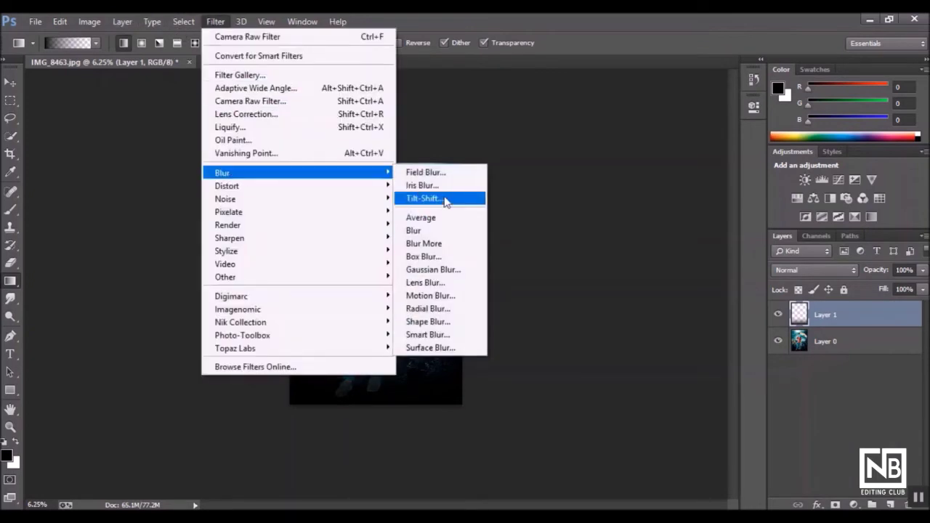
pyautogui.click(429, 270)
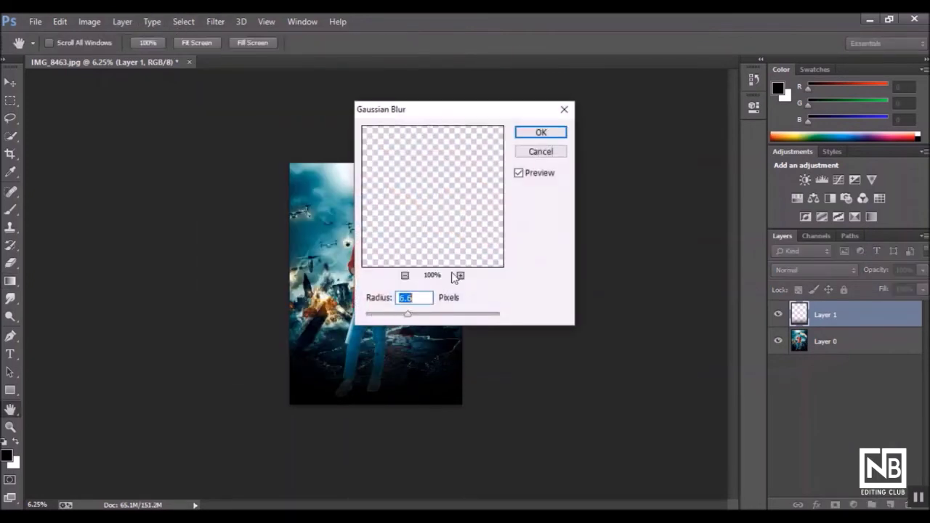
pyautogui.click(541, 132)
pyautogui.press('g')
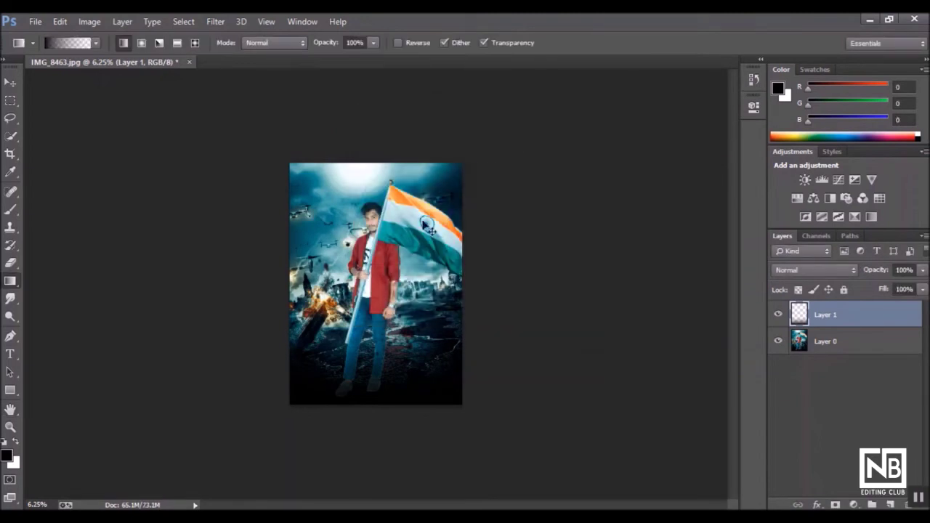
pyautogui.hotkey('ctrl', 't')
pyautogui.moveTo(375, 322); pyautogui.dragTo(375, 307)
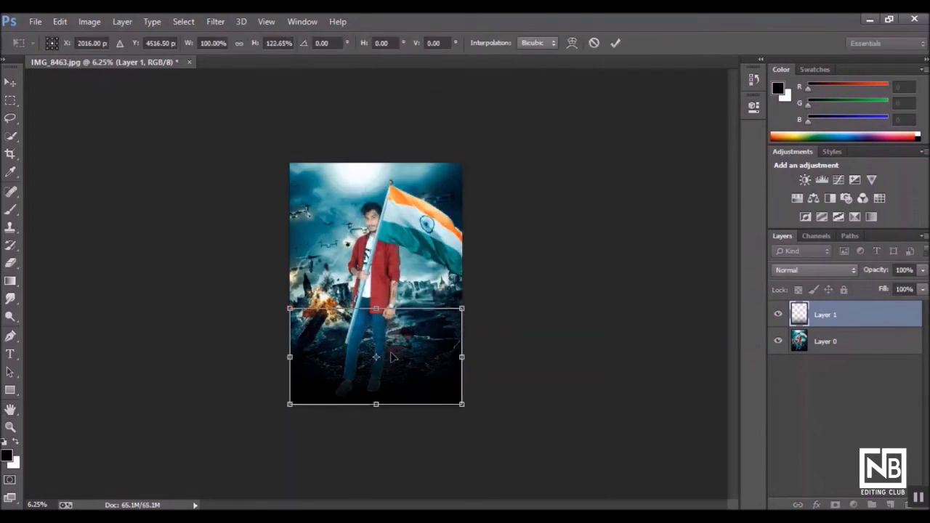
pyautogui.press('Return')
# Merge the gradient layer down into the image layer, Layer 0.
pyautogui.rightClick(855, 319)
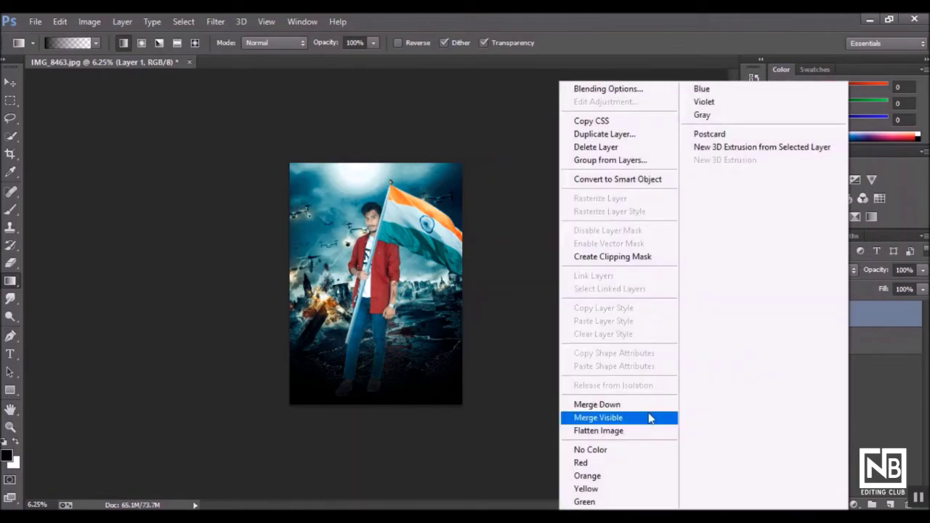
pyautogui.click(608, 405)
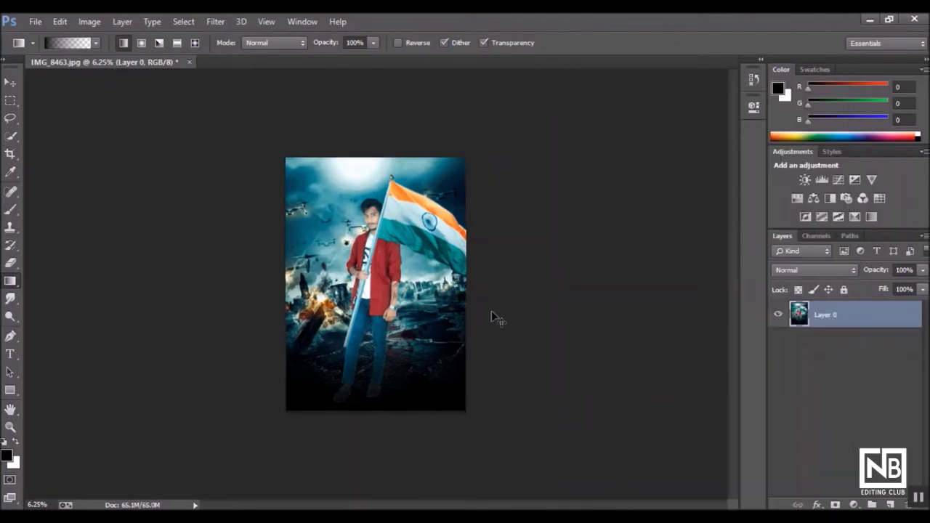
pyautogui.hotkey('ctrl', '+')
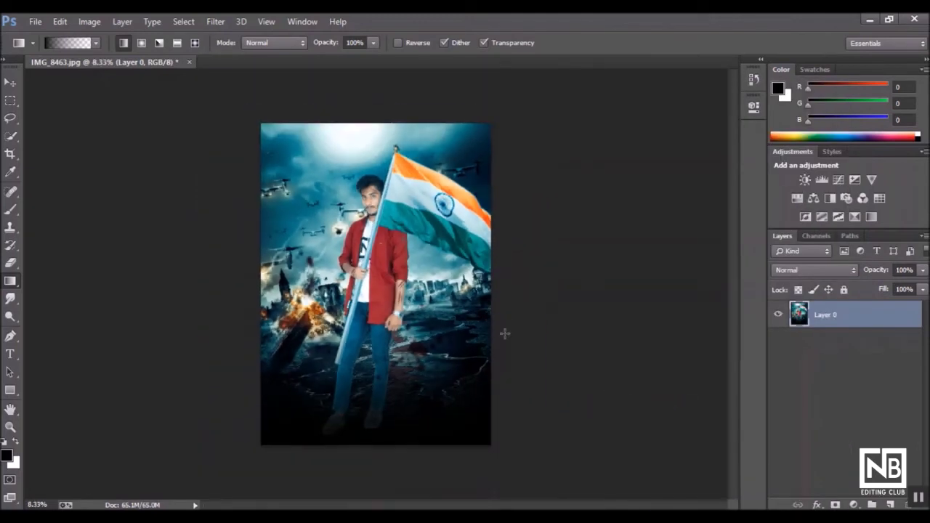
pyautogui.press('v')
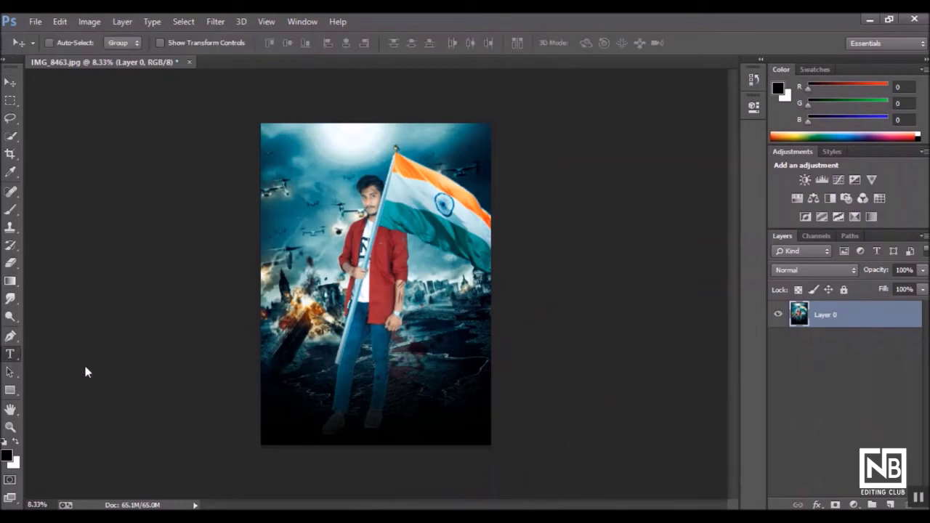
# Type the white HAPPY INDEPENDENCE DAY headline in Tw Cen MT Bold and enlarge it.
pyautogui.press('t')
pyautogui.click(331, 359)
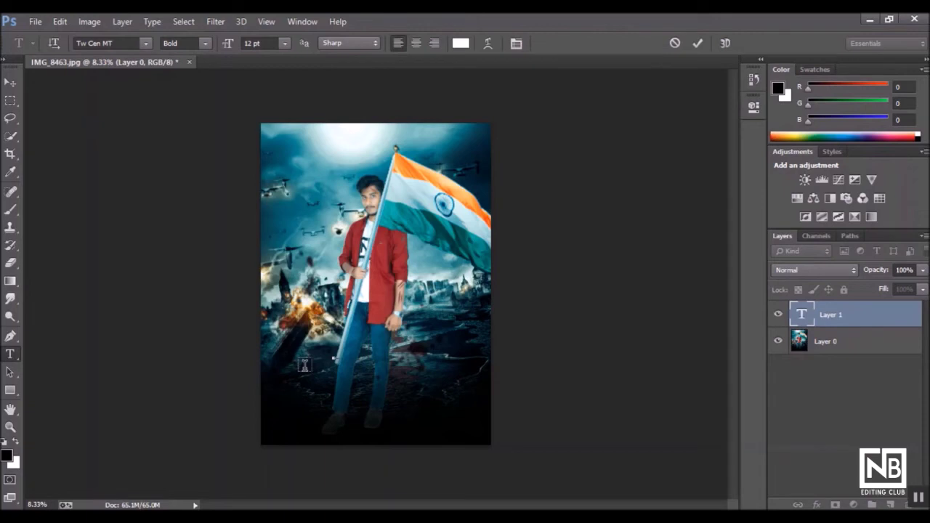
pyautogui.press('ctrl')
pyautogui.moveTo(340, 361); pyautogui.dragTo(488, 384)
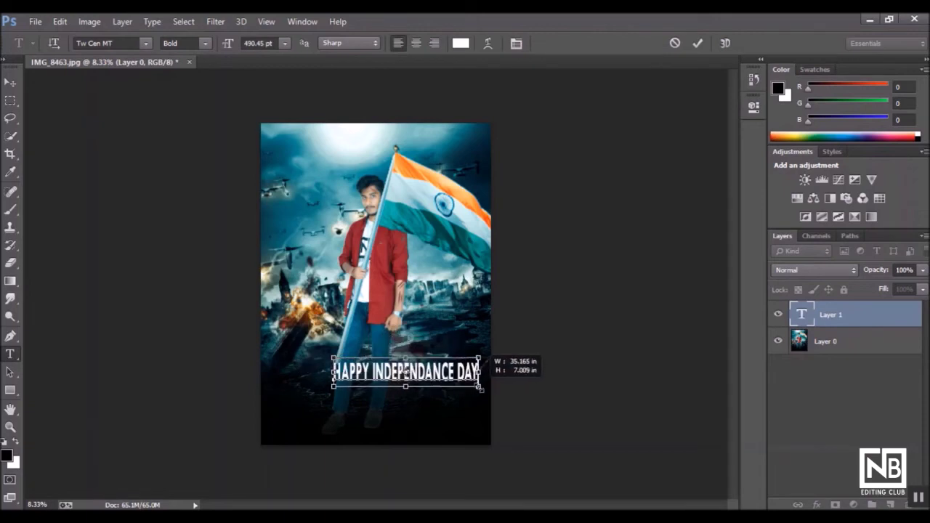
pyautogui.moveTo(486, 383); pyautogui.dragTo(487, 375)
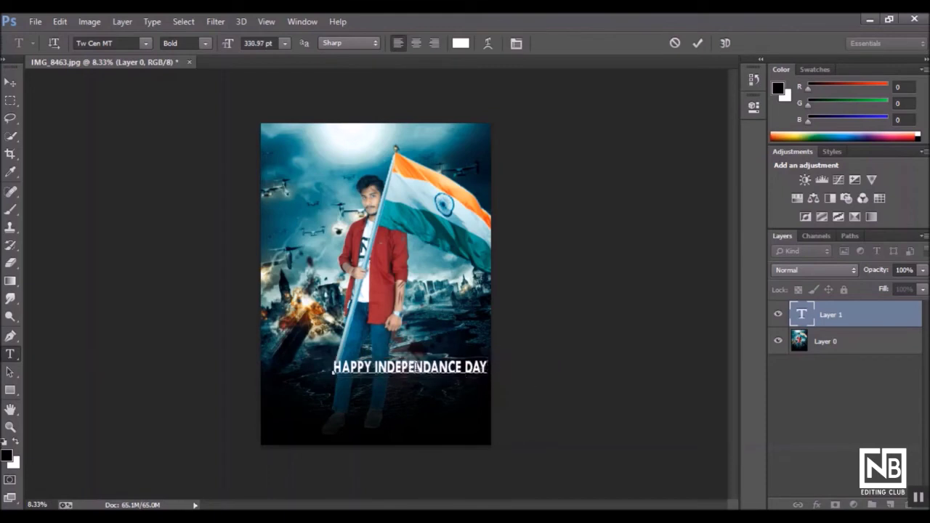
# Correct the misspelling INDEPENDANCE to INDEPENDENCE in the headline.
pyautogui.click(440, 372)
pyautogui.press('BackSpace')
pyautogui.write('E')
pyautogui.click(11, 82)
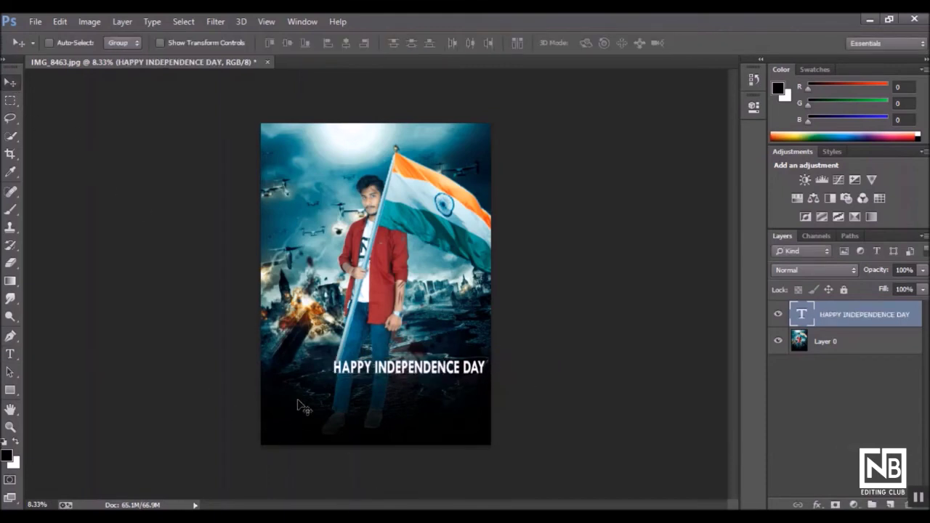
# Scale the headline wider across the poster and move it near the bottom.
pyautogui.hotkey('ctrl', 't')
pyautogui.moveTo(333, 376); pyautogui.dragTo(283, 386)
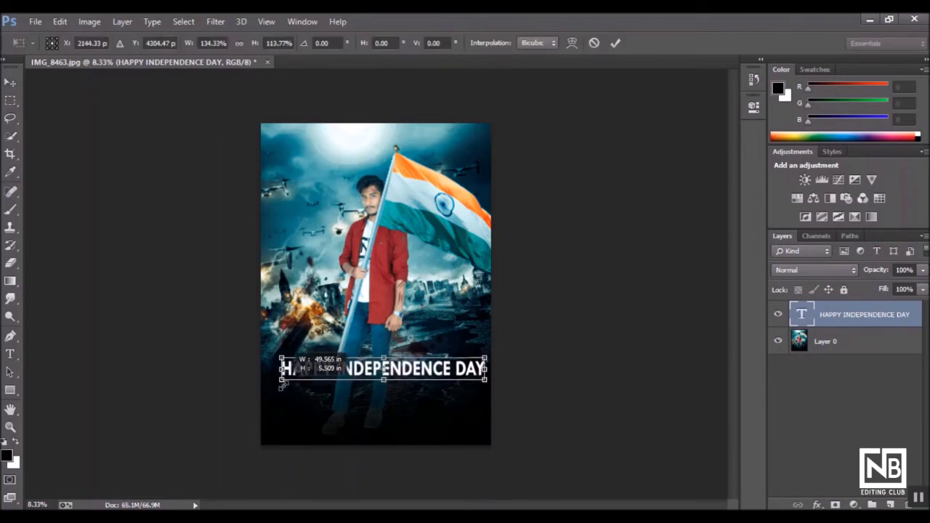
pyautogui.moveTo(425, 366); pyautogui.dragTo(417, 404)
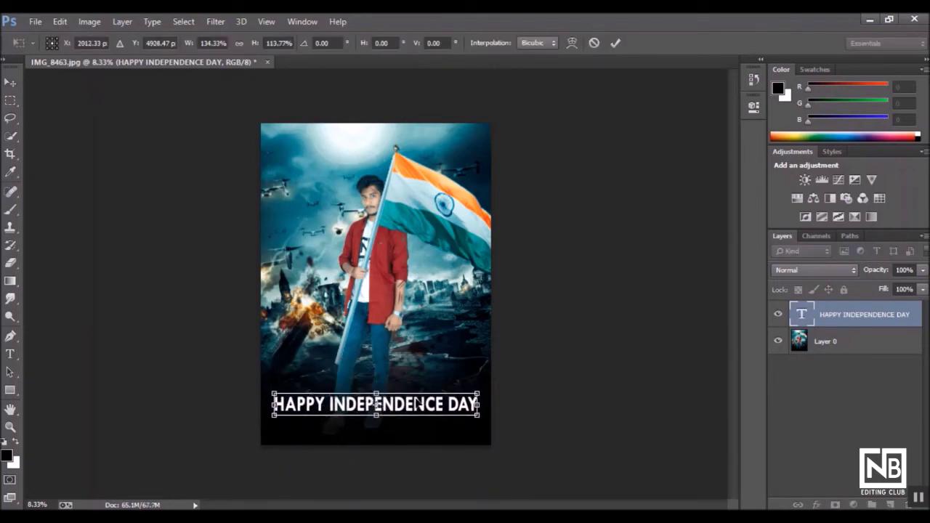
pyautogui.press('Return')
# Colour the word HAPPY a deep orange.
pyautogui.click(10, 354)
pyautogui.moveTo(325, 399); pyautogui.dragTo(273, 398)
pyautogui.click(461, 43)
pyautogui.moveTo(455, 107)
pyautogui.mouseDown()
pyautogui.moveTo(741, 113)
pyautogui.moveTo(656, 105)
pyautogui.mouseUp()
pyautogui.click(684, 279)
pyautogui.click(635, 153)
pyautogui.click(650, 158)
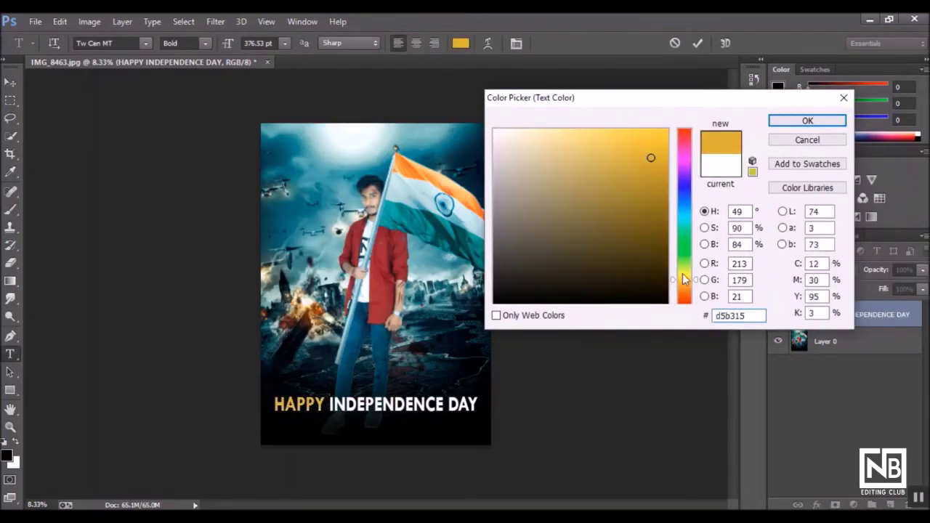
pyautogui.moveTo(684, 279); pyautogui.dragTo(684, 283)
pyautogui.click(660, 138)
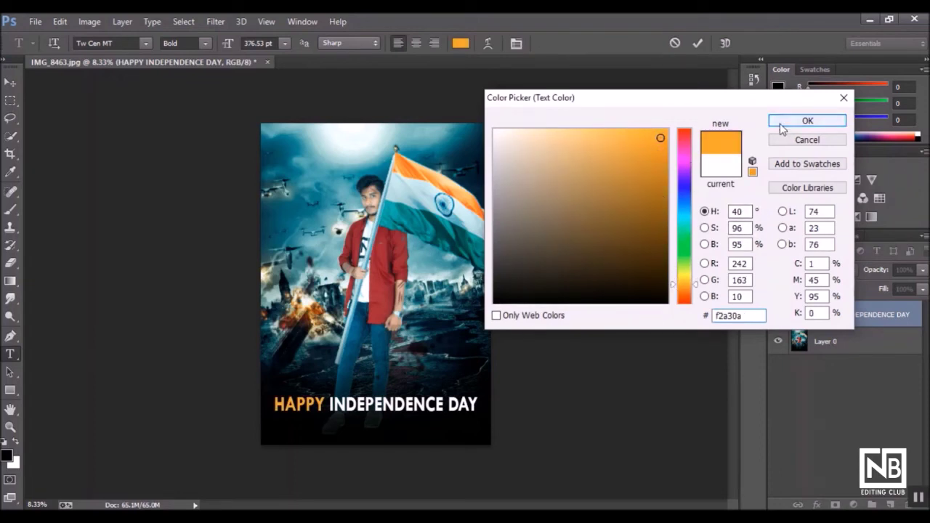
pyautogui.moveTo(672, 286); pyautogui.dragTo(672, 289)
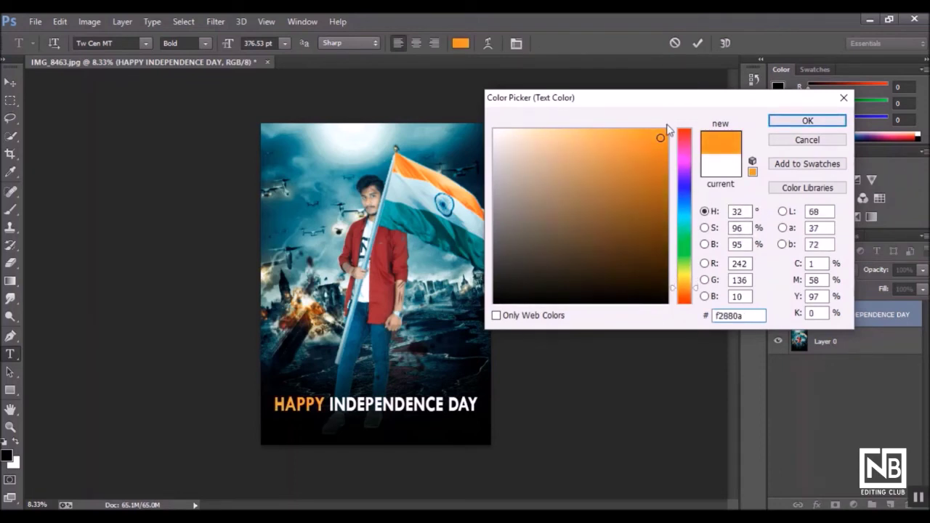
pyautogui.click(652, 142)
pyautogui.click(775, 121)
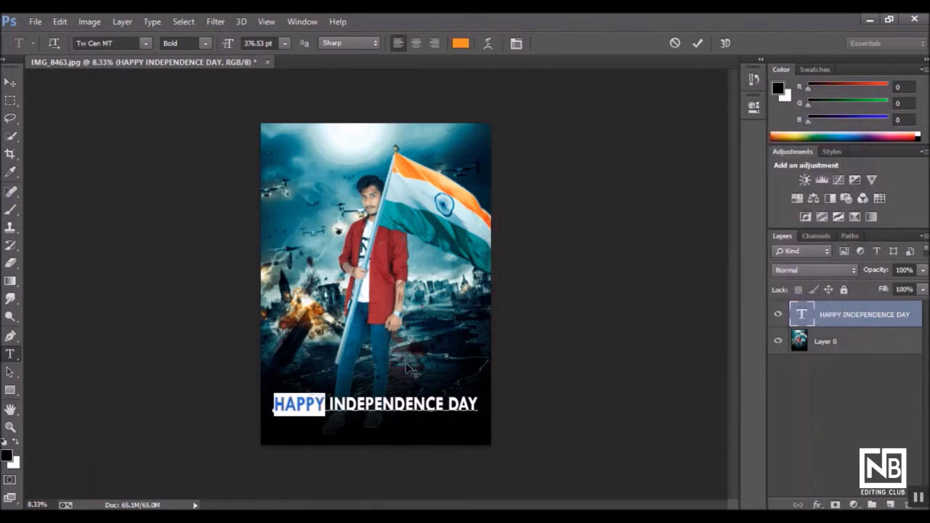
# Colour the word DAY green, starting from #3cbb38 and settling on a darker shade.
pyautogui.moveTo(435, 403)
pyautogui.mouseDown()
pyautogui.moveTo(447, 403)
pyautogui.moveTo(324, 404)
pyautogui.mouseUp()
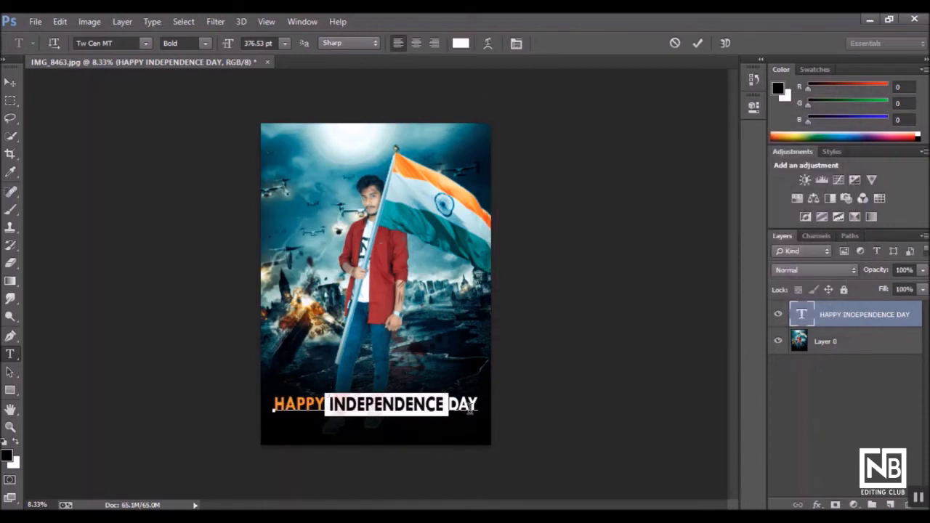
pyautogui.moveTo(481, 404); pyautogui.dragTo(449, 405)
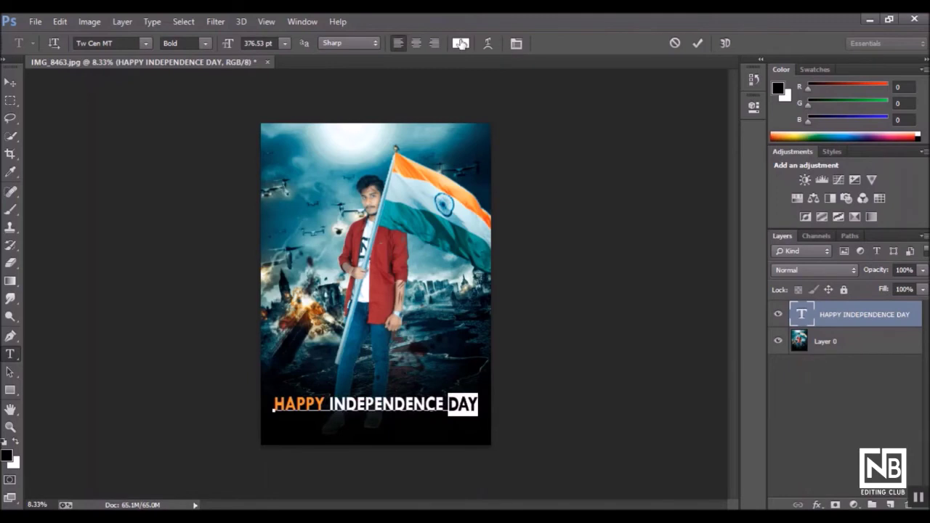
pyautogui.click(461, 43)
pyautogui.write('3cbb38')
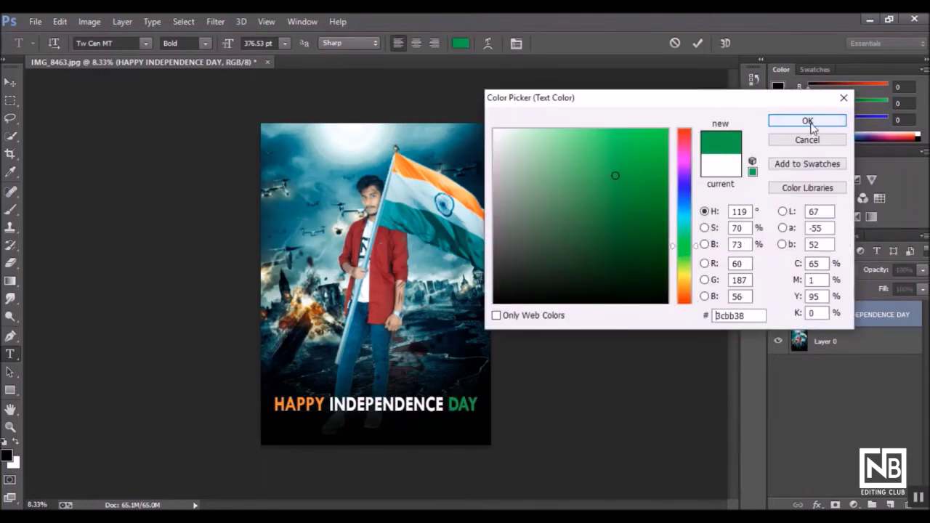
pyautogui.click(628, 228)
pyautogui.click(619, 207)
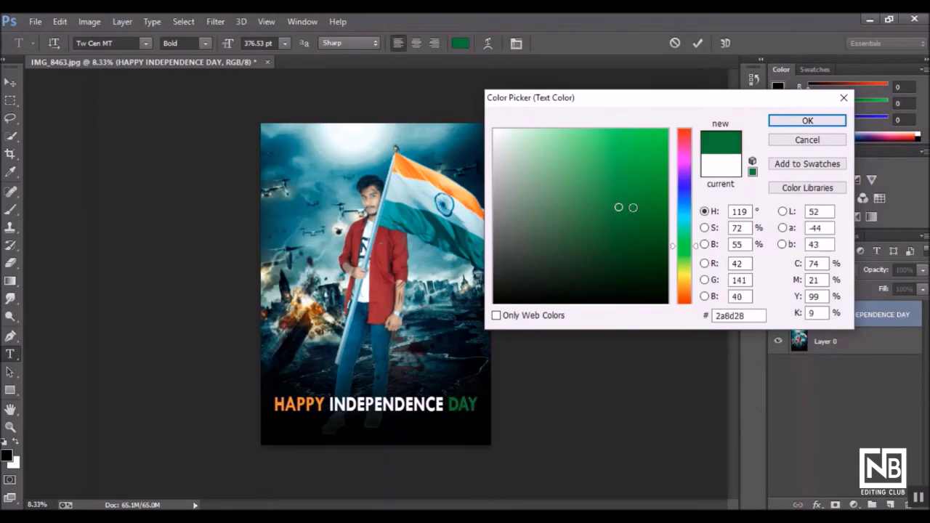
pyautogui.click(807, 121)
pyautogui.click(10, 82)
pyautogui.click(10, 354)
pyautogui.doubleClick(462, 404)
# Try the TypoGraphica, ! PEPSI ! and A Bebedera fonts on the headline.
pyautogui.hotkey('ctrl', 'a')
pyautogui.click(145, 43)
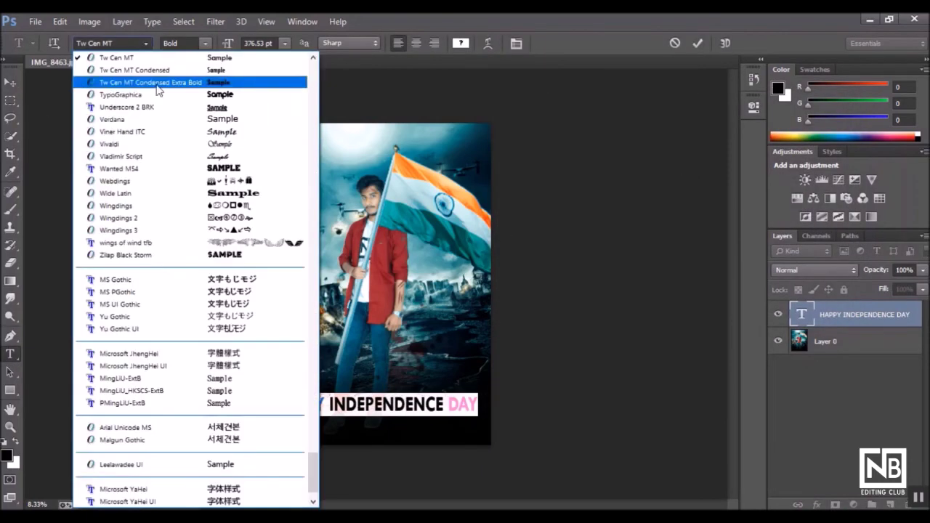
pyautogui.click(145, 92)
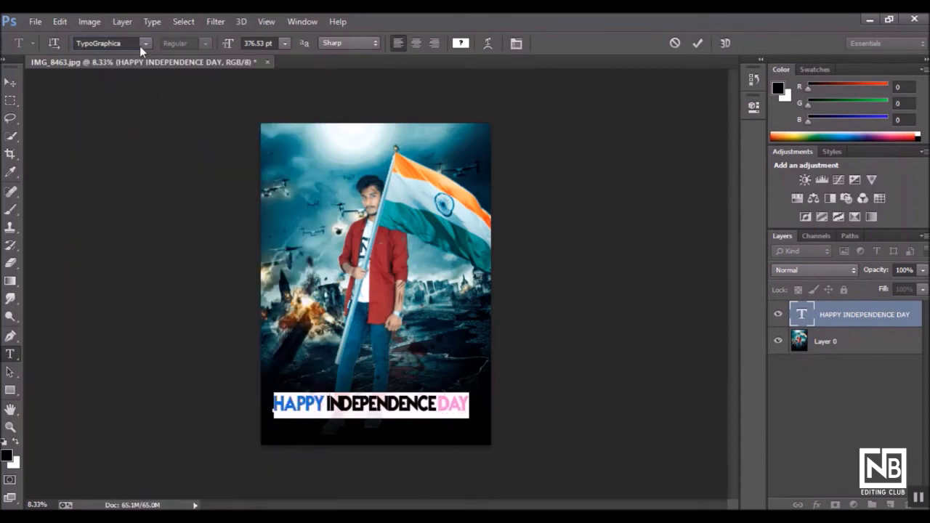
pyautogui.click(144, 44)
pyautogui.moveTo(311, 477)
pyautogui.mouseDown()
pyautogui.moveTo(317, 158)
pyautogui.moveTo(280, 58)
pyautogui.mouseUp()
pyautogui.click(255, 58)
pyautogui.click(151, 42)
pyautogui.click(160, 69)
# Try Aardvark Cafe and Aero, then settle on Aldo the Apache for the headline.
pyautogui.click(149, 43)
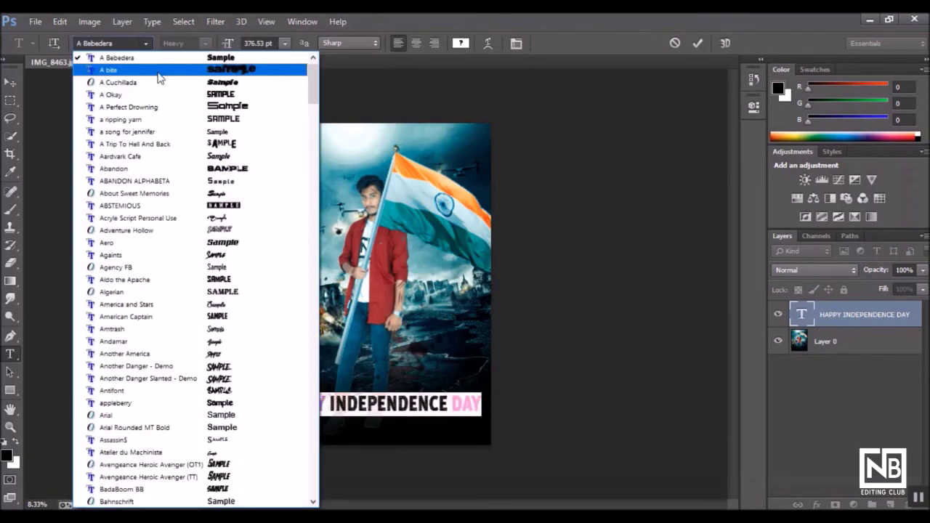
pyautogui.click(164, 157)
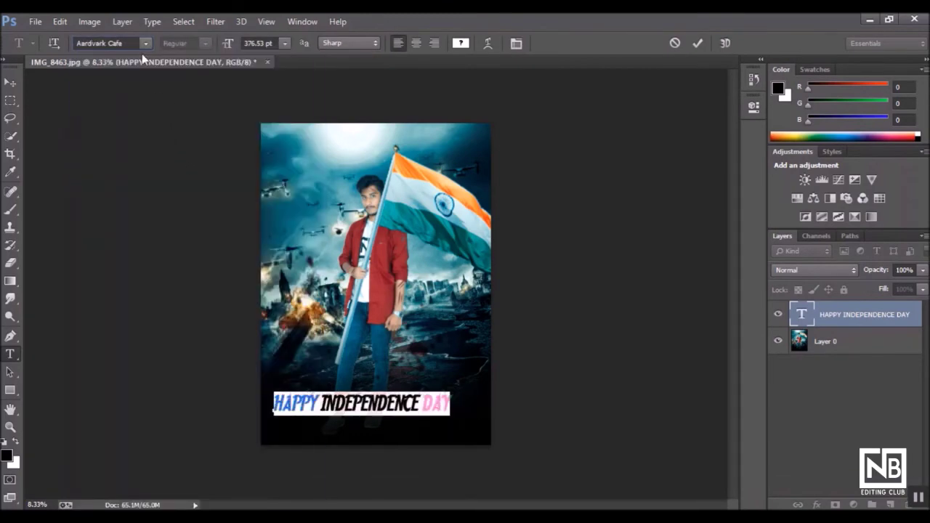
pyautogui.click(146, 43)
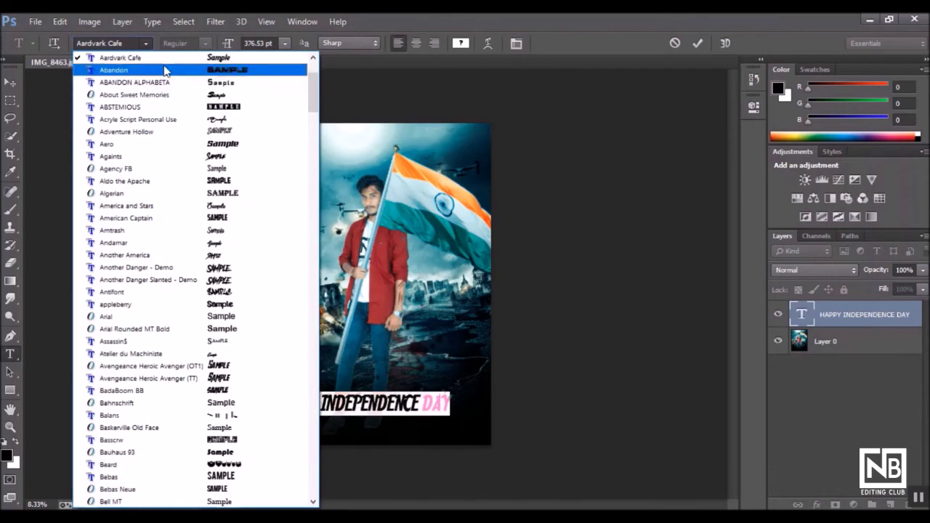
pyautogui.click(183, 144)
pyautogui.click(145, 43)
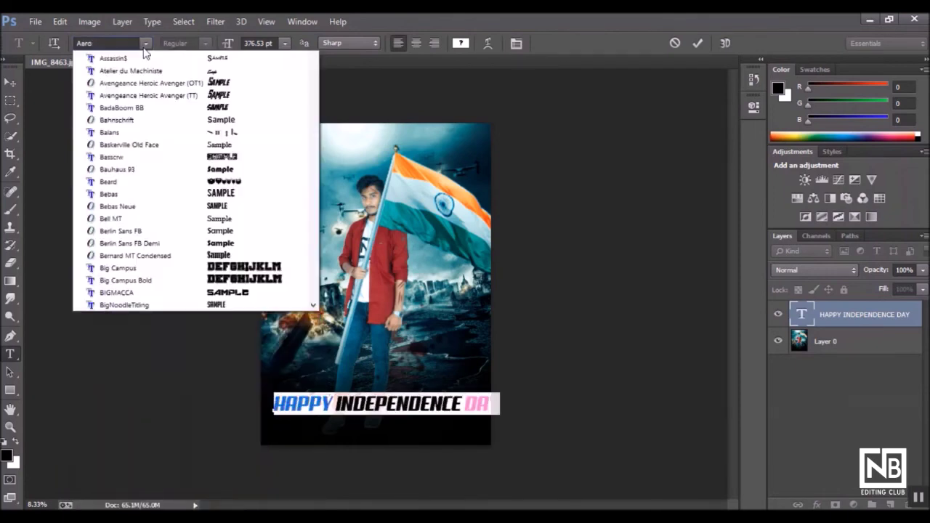
pyautogui.click(169, 97)
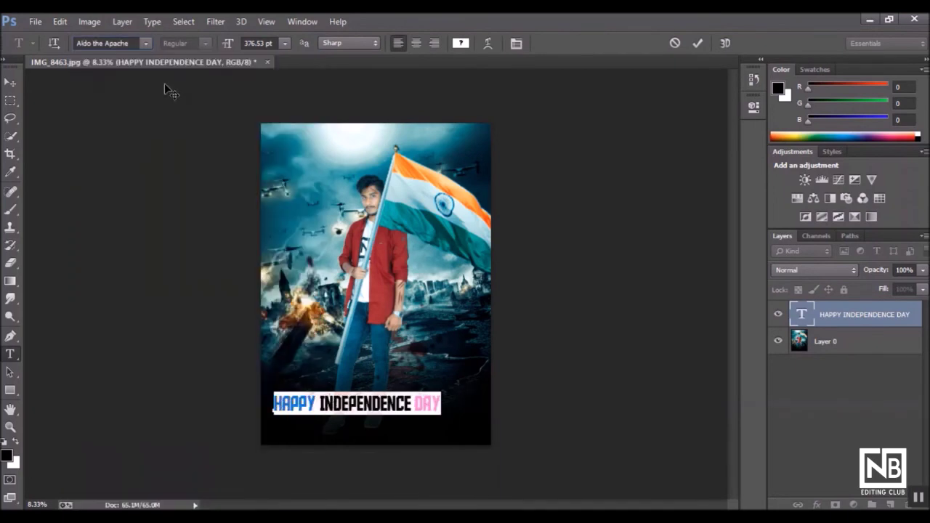
pyautogui.click(390, 401)
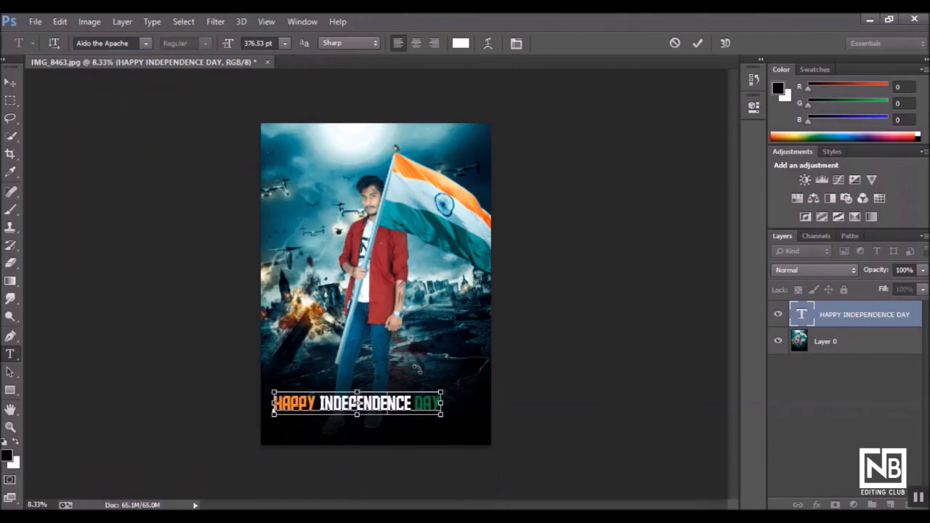
# Enlarge the headline to 423.1 pt and shift it wider across the poster's bottom.
pyautogui.hotkey('ctrl', 't')
pyautogui.moveTo(445, 376)
pyautogui.mouseDown()
pyautogui.moveTo(467, 376)
pyautogui.moveTo(485, 391)
pyautogui.mouseUp()
pyautogui.moveTo(275, 388); pyautogui.dragTo(266, 384)
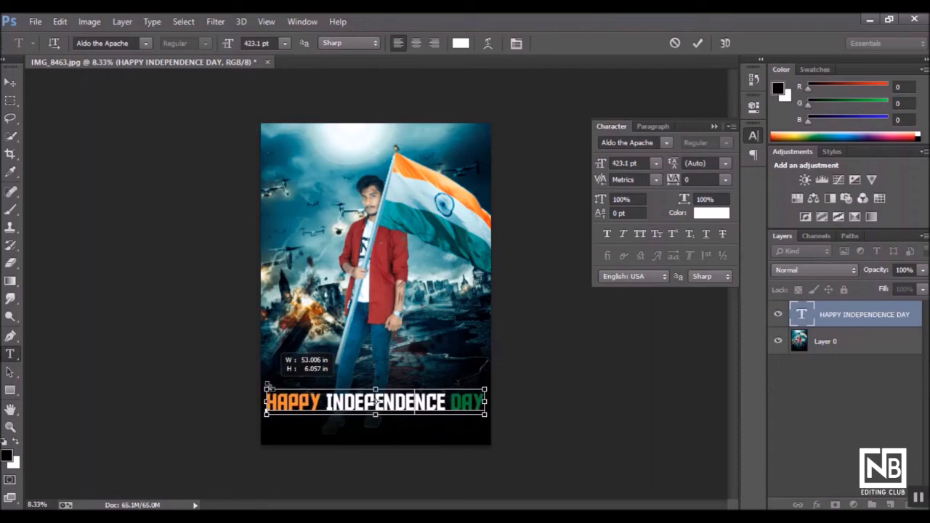
pyautogui.moveTo(313, 401); pyautogui.dragTo(313, 408)
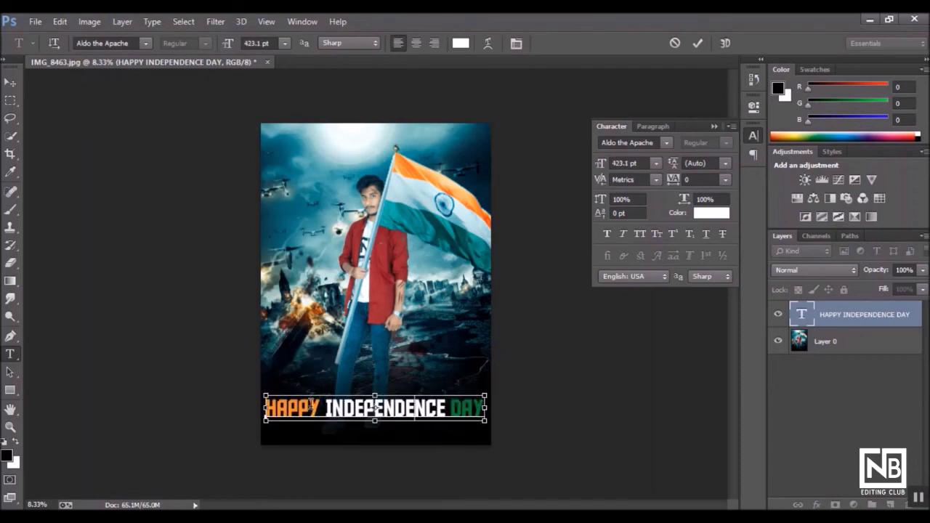
pyautogui.click(9, 77)
pyautogui.moveTo(355, 416); pyautogui.dragTo(352, 414)
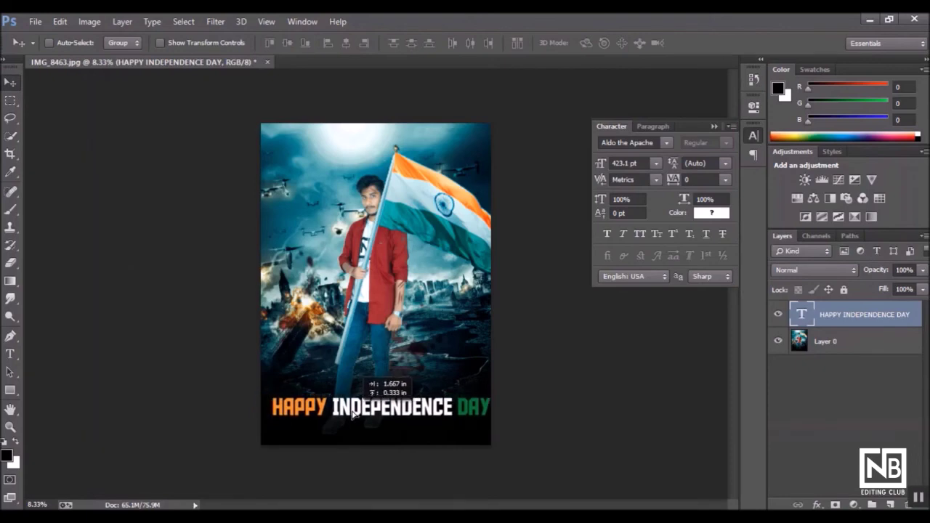
# Switch the headline to Bahnschrift and shrink it to 299.32 pt to fit the poster.
pyautogui.doubleClick(353, 411)
pyautogui.click(145, 43)
pyautogui.click(154, 131)
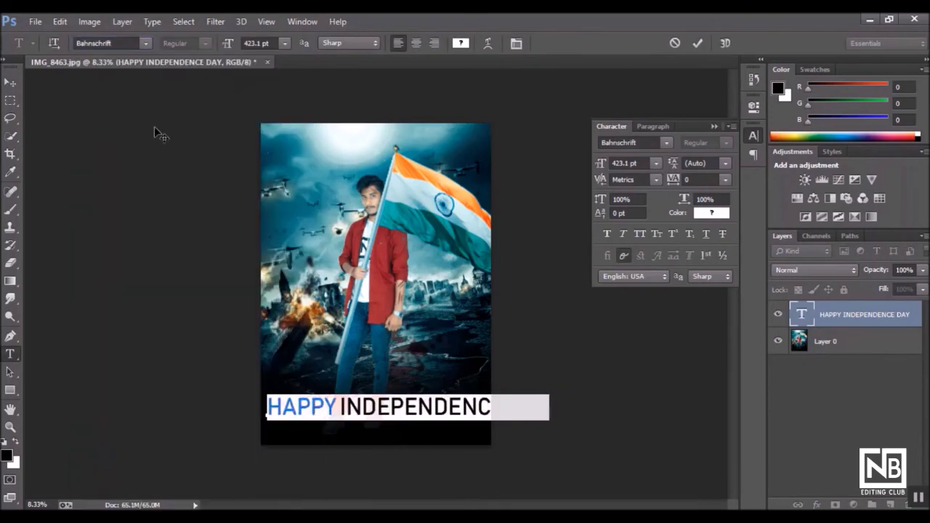
pyautogui.hotkey('ctrl', 'h')
pyautogui.click(16, 84)
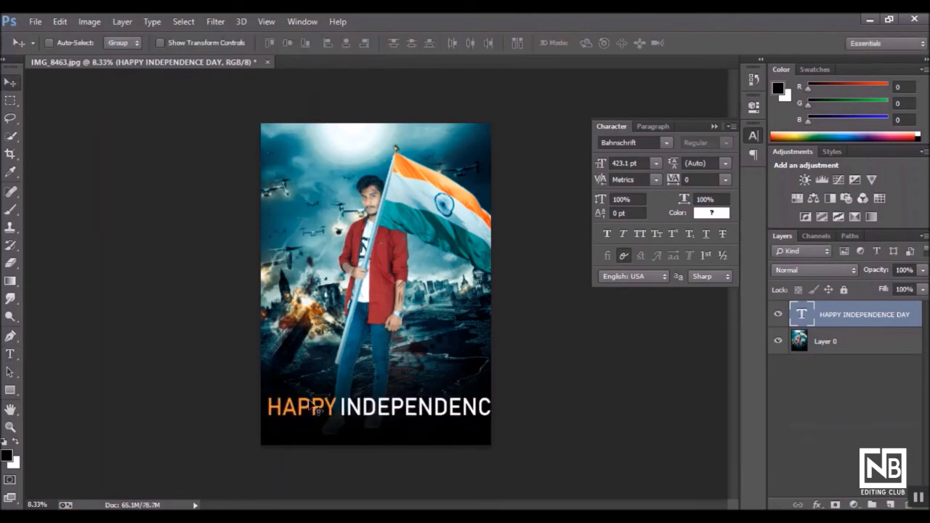
pyautogui.hotkey('ctrl', 't')
pyautogui.moveTo(550, 424); pyautogui.dragTo(489, 415)
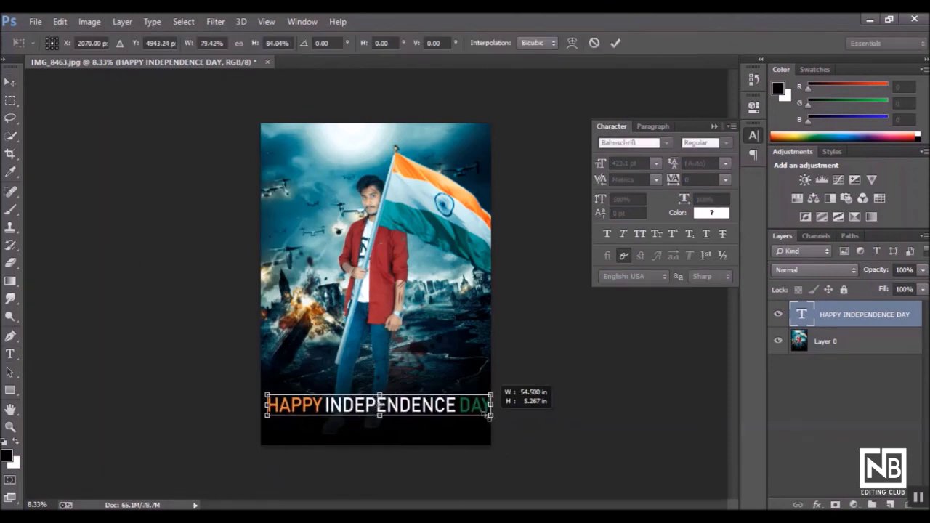
pyautogui.press('Return')
# Nudge the headline down near the bottom and start a new text layer beneath it.
pyautogui.moveTo(418, 411); pyautogui.dragTo(423, 420)
pyautogui.hotkey('shift', 'Right')
pyautogui.hotkey('shift', 'Right')
pyautogui.moveTo(422, 420)
pyautogui.mouseDown()
pyautogui.moveTo(408, 147)
pyautogui.moveTo(413, 422)
pyautogui.mouseUp()
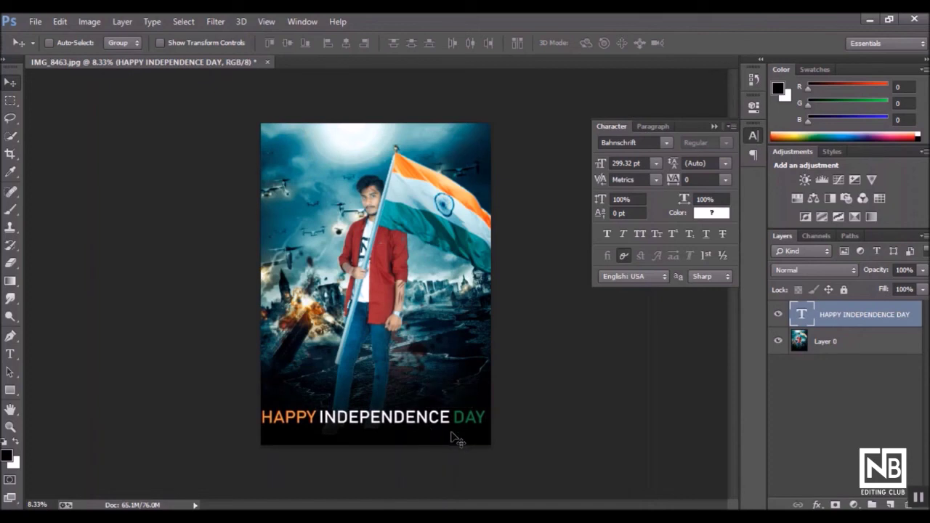
pyautogui.press('t')
pyautogui.click(318, 441)
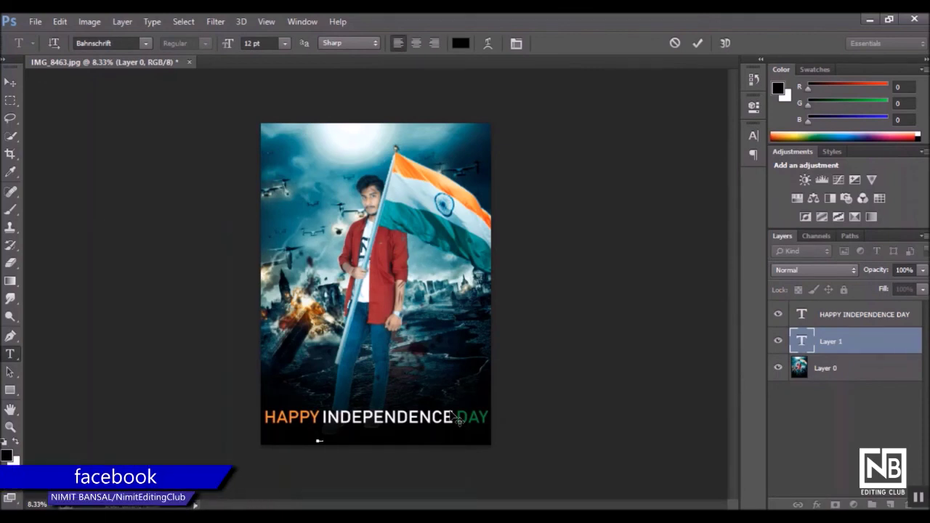
# Make the new subtitle text 225.8 pt and near-white.
pyautogui.moveTo(320, 440); pyautogui.dragTo(418, 429)
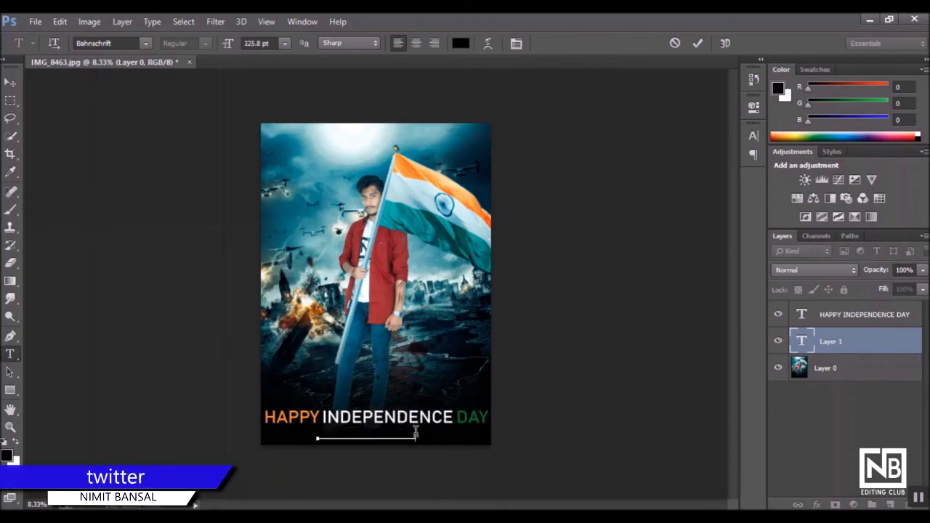
pyautogui.click(461, 43)
pyautogui.click(494, 135)
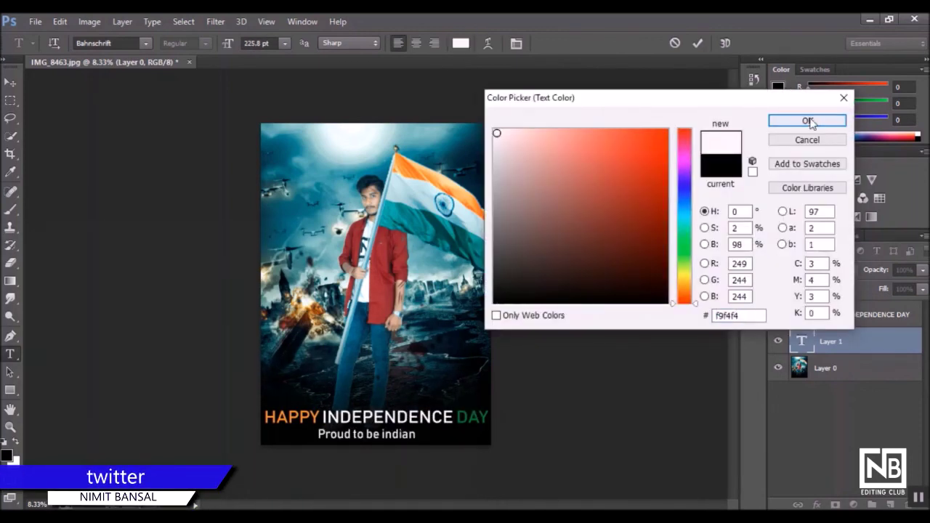
pyautogui.click(806, 121)
# Fix the capitals so the subtitle reads 'Proud To Be Indian!!!'.
pyautogui.click(385, 435)
pyautogui.press('BackSpace')
pyautogui.write('I')
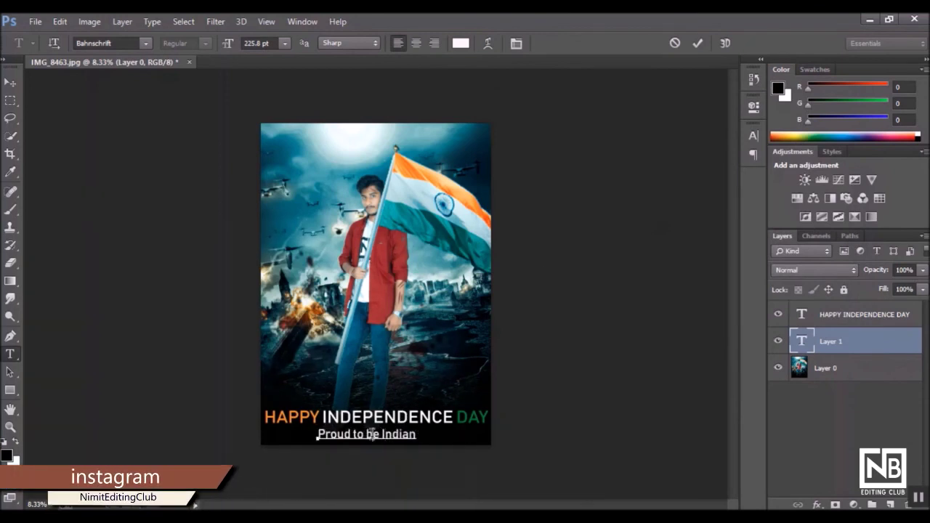
pyautogui.write('B')
pyautogui.moveTo(348, 433); pyautogui.dragTo(355, 434)
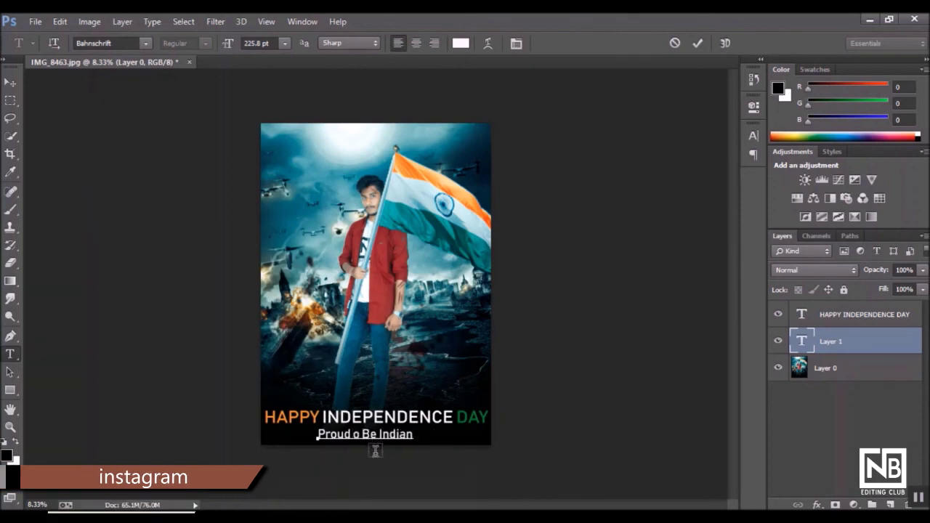
pyautogui.write('T')
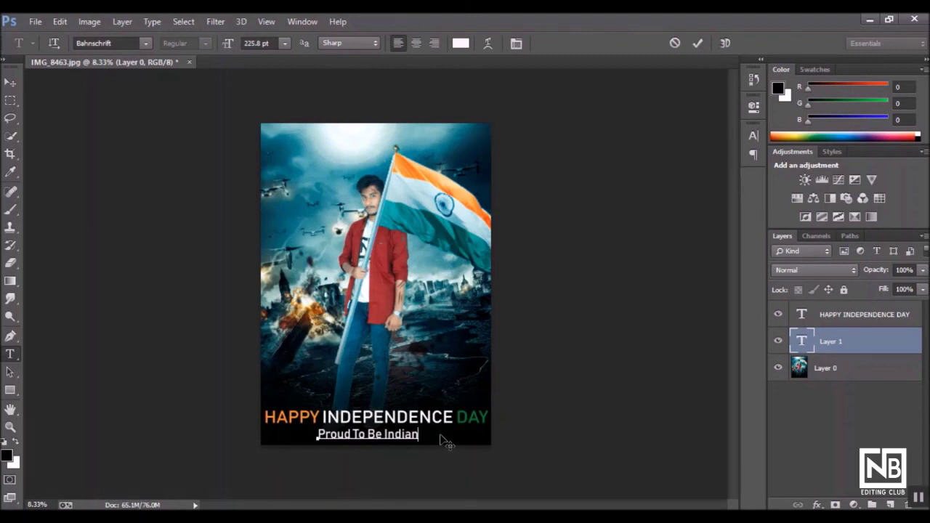
pyautogui.write('!!!')
# Scale the subtitle to 237.05 pt and centre it under the headline.
pyautogui.press('ctrl')
pyautogui.moveTo(430, 426); pyautogui.dragTo(437, 424)
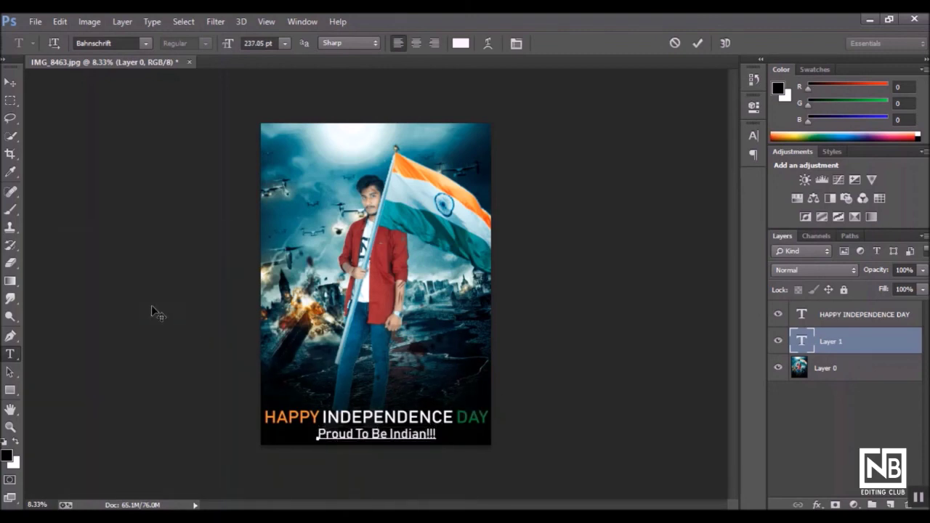
pyautogui.click(10, 82)
pyautogui.hotkey('shift', 'Left')
pyautogui.hotkey('shift', 'Left')
pyautogui.hotkey('shift', 'Left')
pyautogui.hotkey('shift', 'Down')
pyautogui.hotkey('shift', 'Down')
pyautogui.hotkey('shift', 'Left')
pyautogui.hotkey('shift', 'Left')
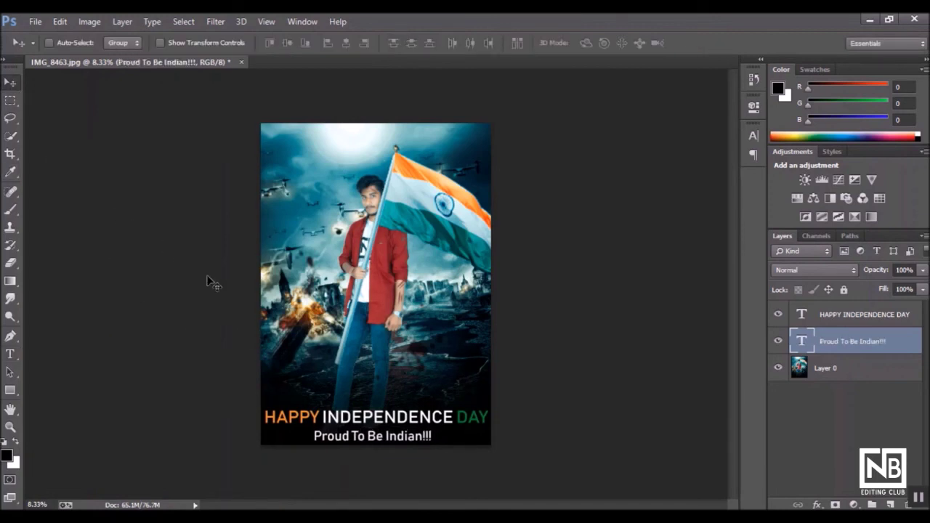
pyautogui.moveTo(406, 436); pyautogui.dragTo(416, 443)
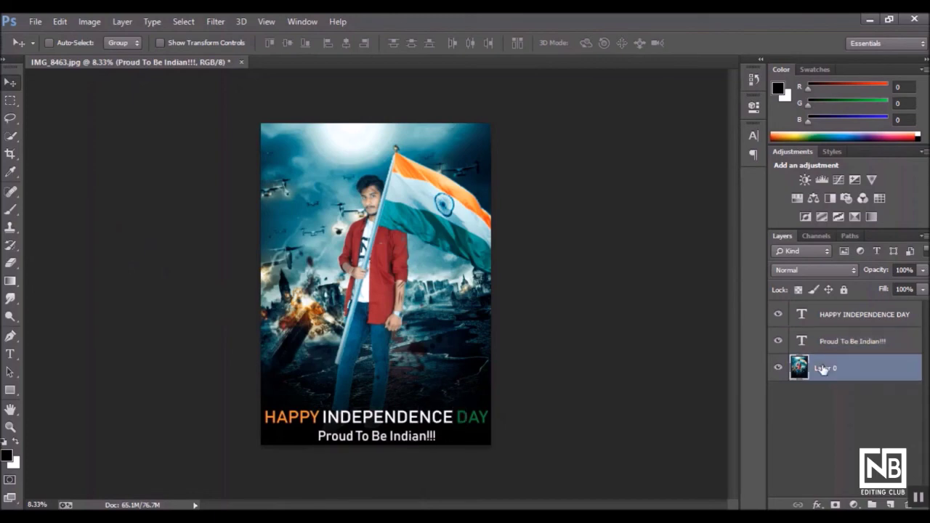
# Flatten the poster into a single Layer 0.
pyautogui.rightClick(822, 369)
pyautogui.click(623, 420)
pyautogui.hotkey('ctrl', '-')
pyautogui.hotkey('ctrl', '-')
pyautogui.hotkey('ctrl', '+')
pyautogui.hotkey('ctrl', '+')
pyautogui.hotkey('ctrl', '+')
pyautogui.hotkey('ctrl', '+')
pyautogui.hotkey('ctrl', '+')
pyautogui.hotkey('ctrl', '+')
pyautogui.hotkey('ctrl', '0')
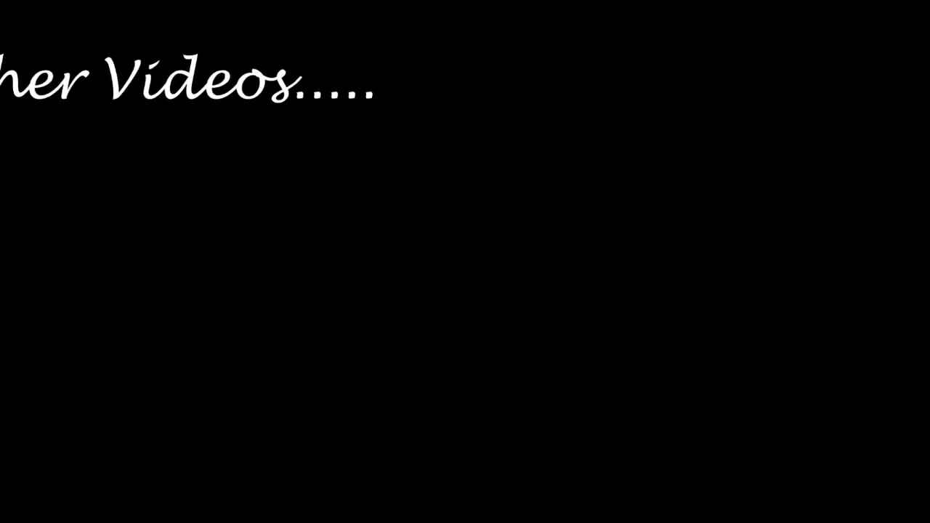